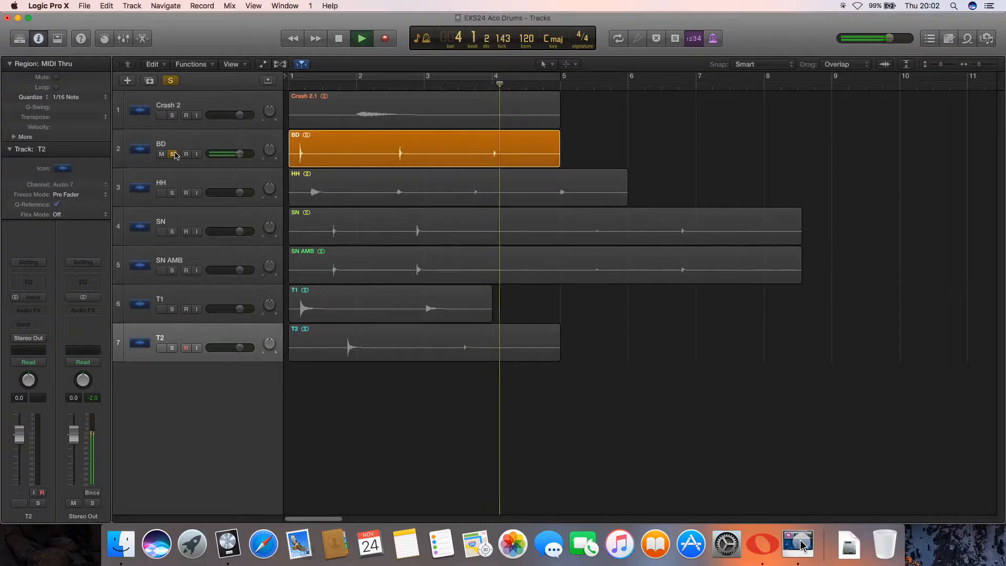
Step: Stop the BD track's solo playback and unsolo it, then audition the HH track on its own
key(space)
click(172, 154)
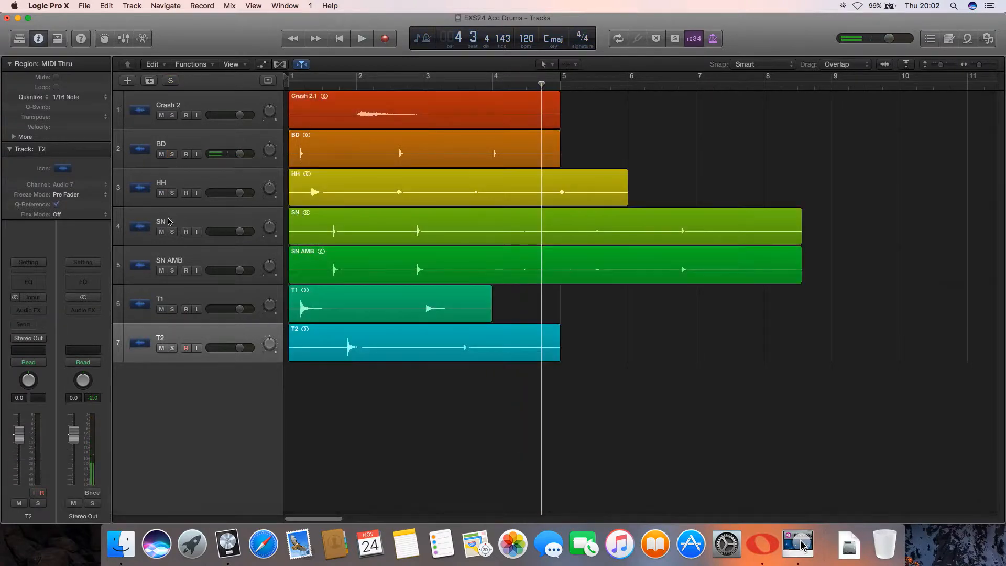
click(173, 193)
key(space)
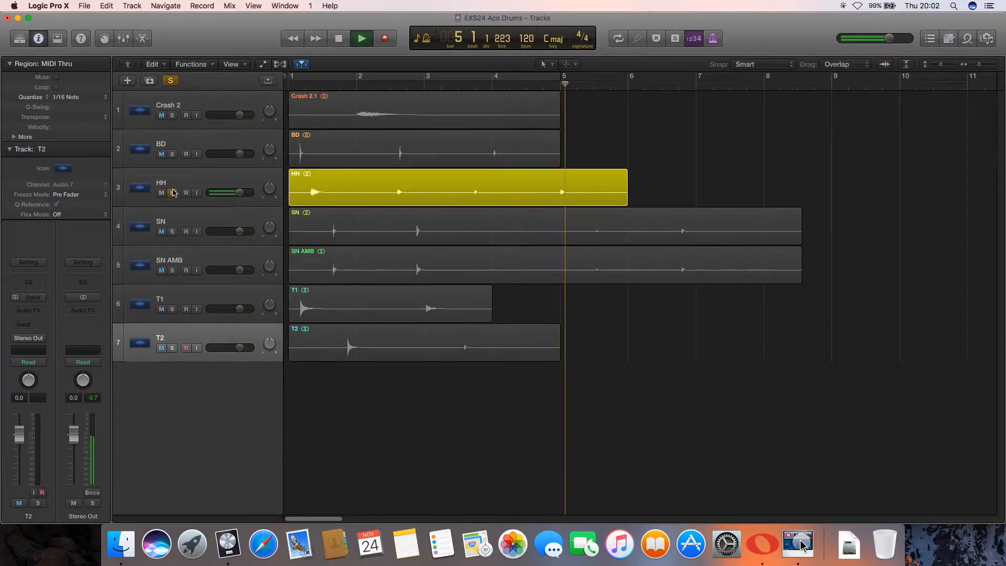
key(space)
click(173, 192)
Step: Solo the SN track and audition its hits from the start of the project, then unsolo it
click(173, 231)
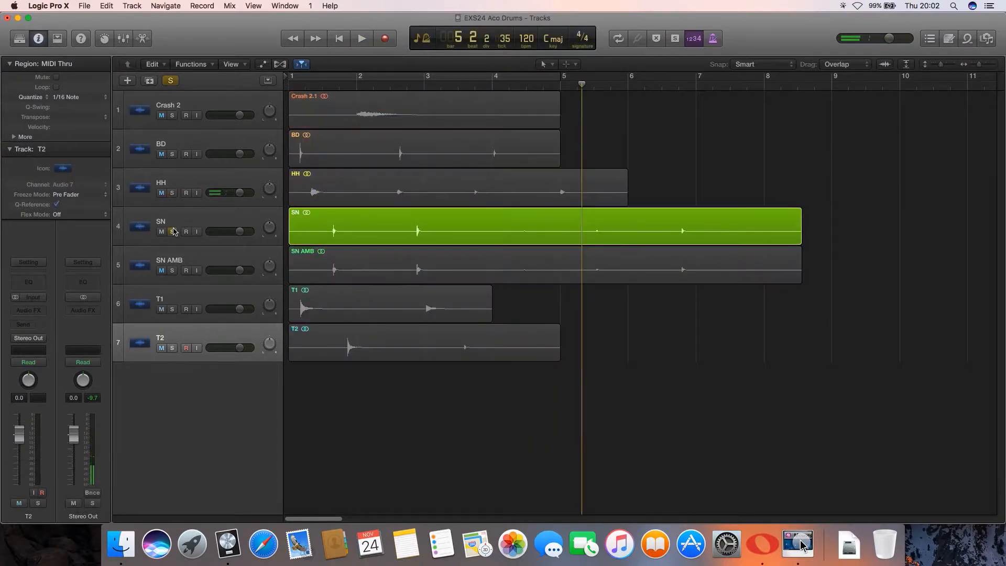
key(KP_0)
key(space)
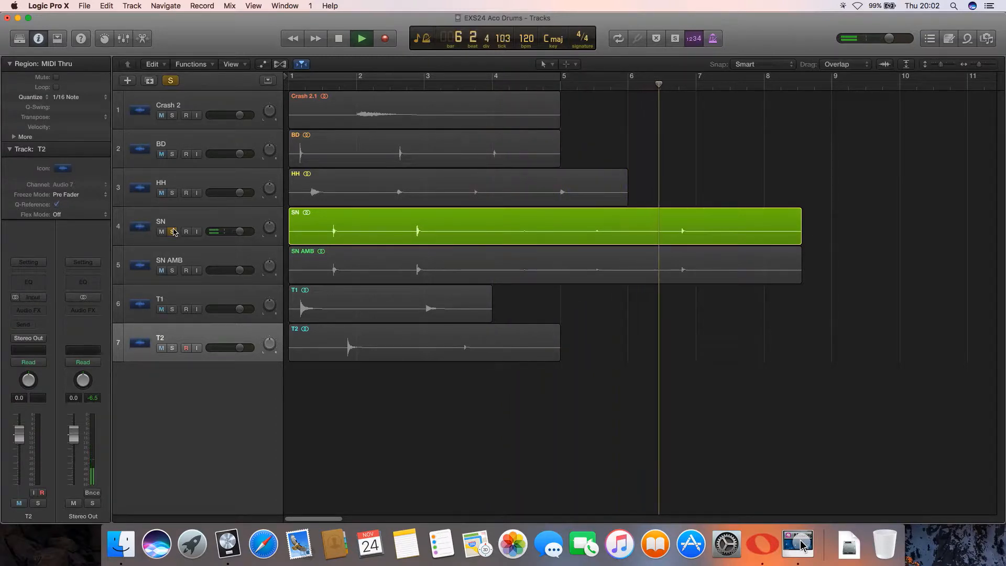
key(space)
click(173, 232)
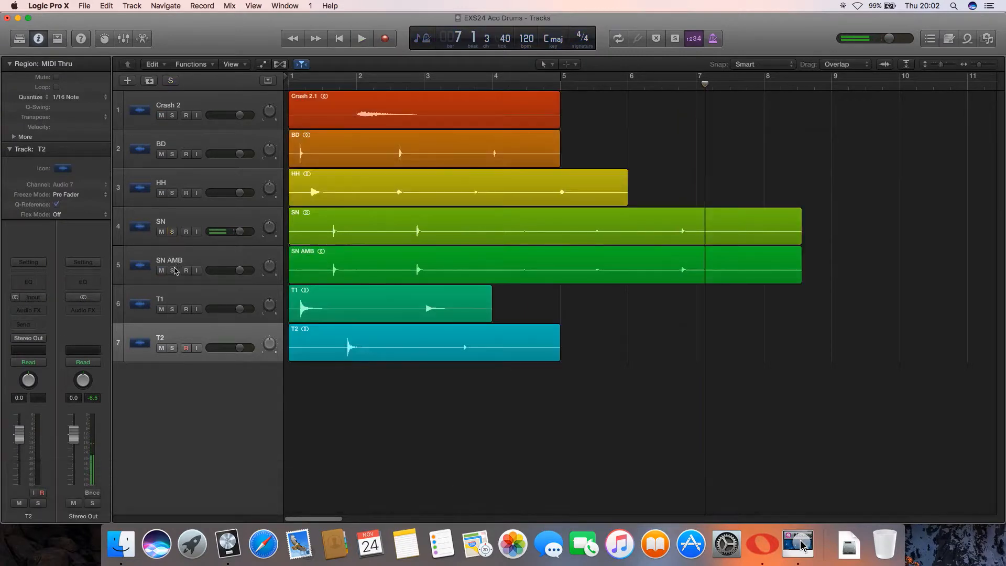
Step: Listen to the SN AMB track in solo from bar 1, then return to the start and unsolo it
click(173, 270)
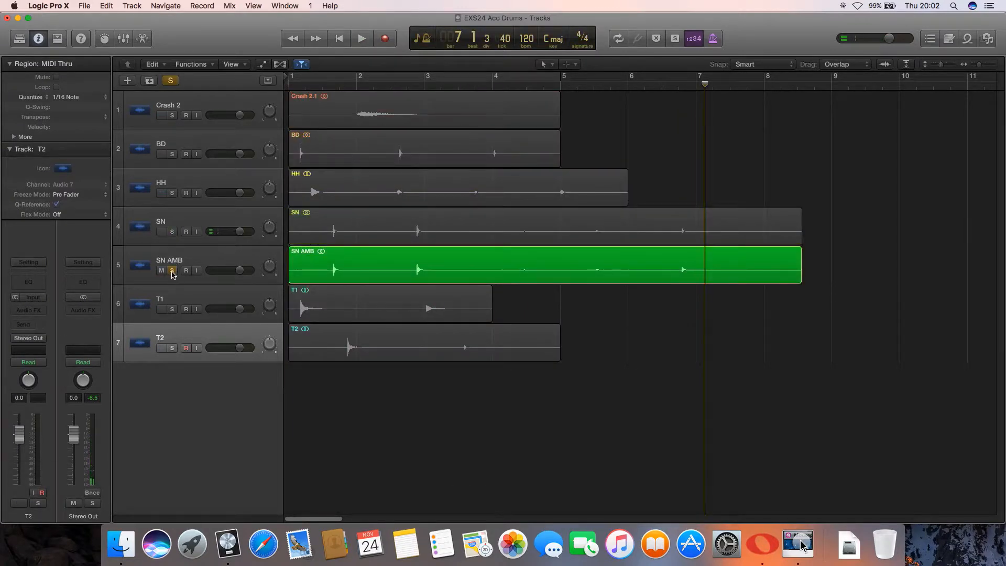
key(KP_0)
key(space)
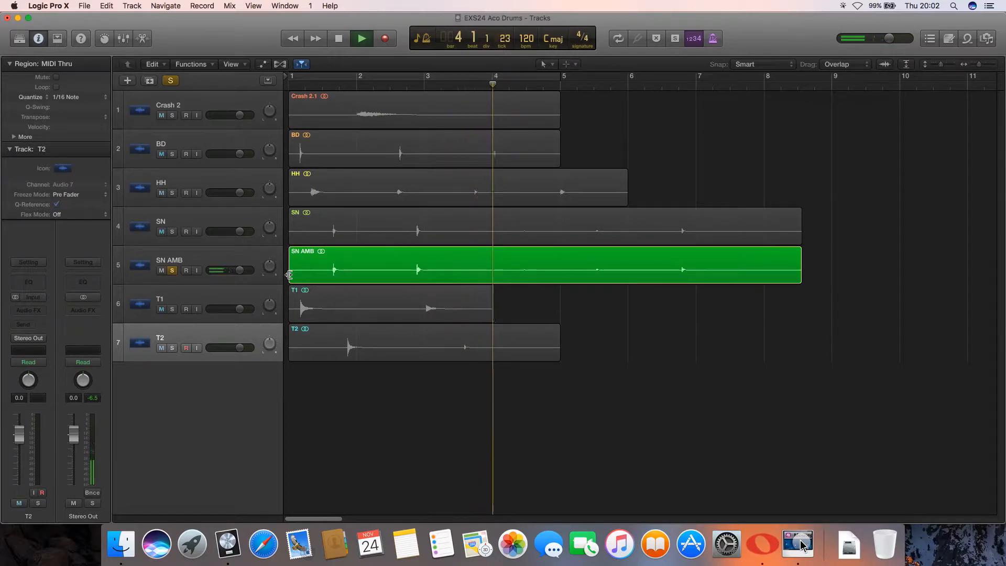
key(space)
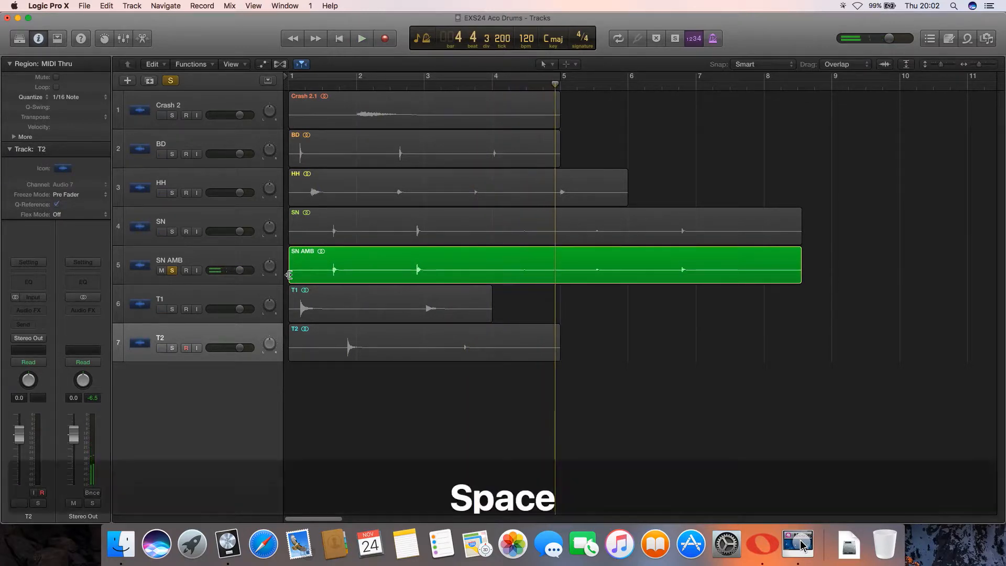
key(KP_0)
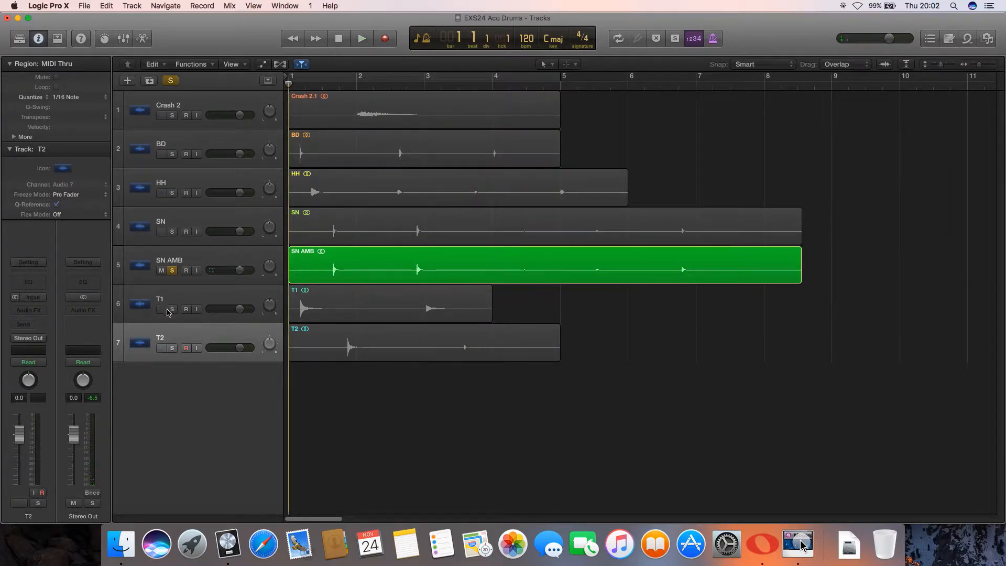
click(171, 271)
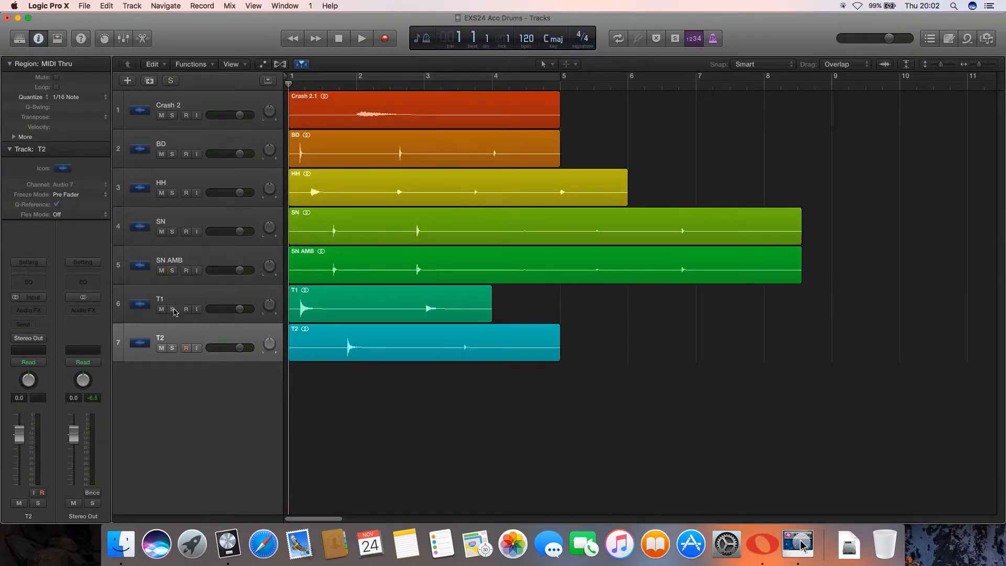
Step: Play the T1 track on its own to hear its tom hits, then turn its solo off
click(173, 309)
key(space)
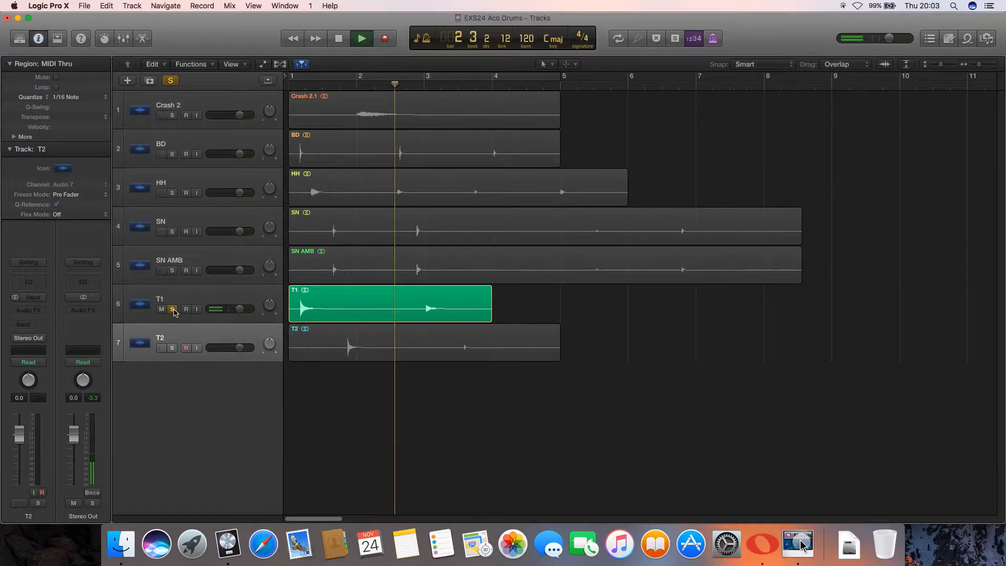
key(space)
click(173, 310)
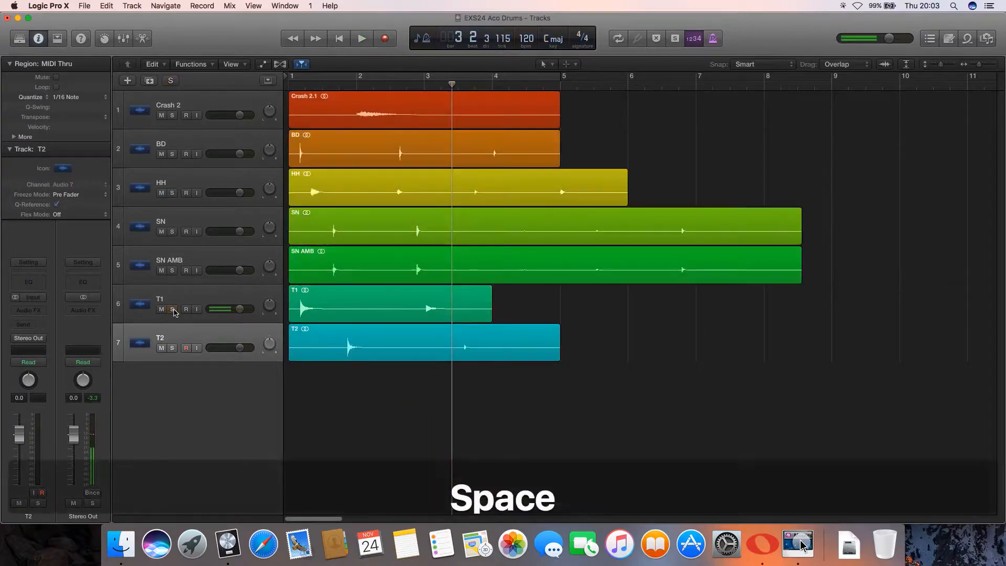
Step: Audition the T2 track in solo from the project start, then clear its solo
click(173, 349)
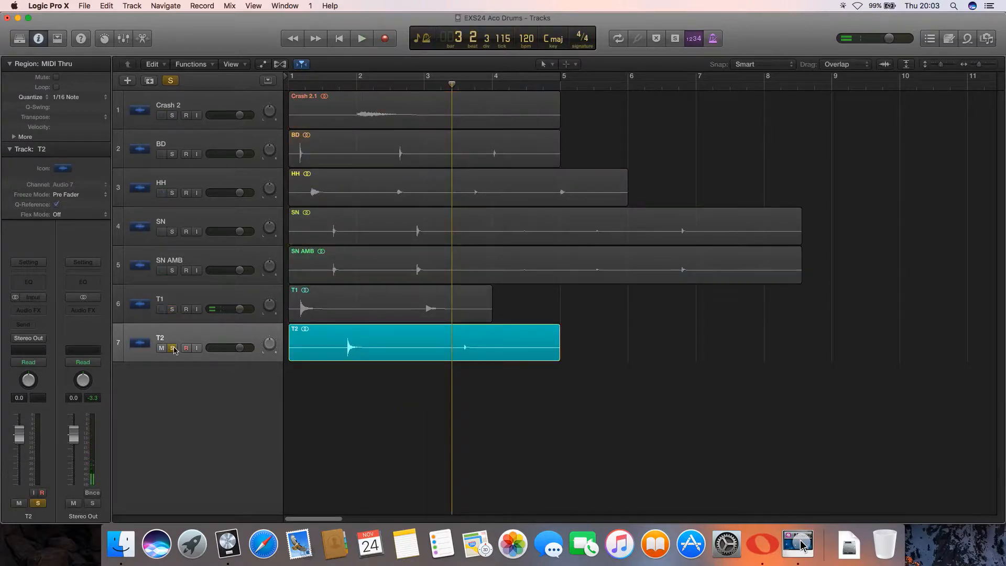
key(KP_0)
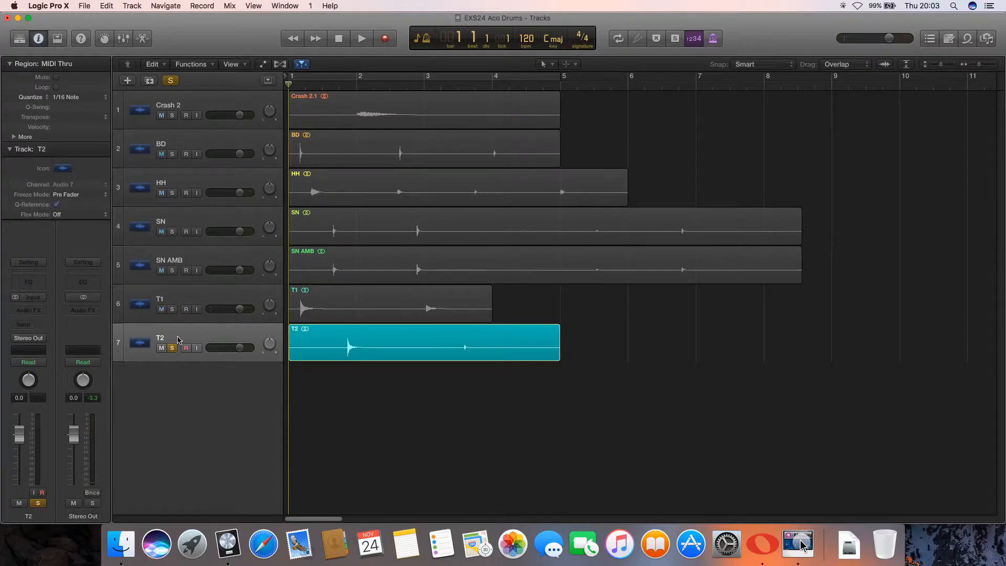
key(space)
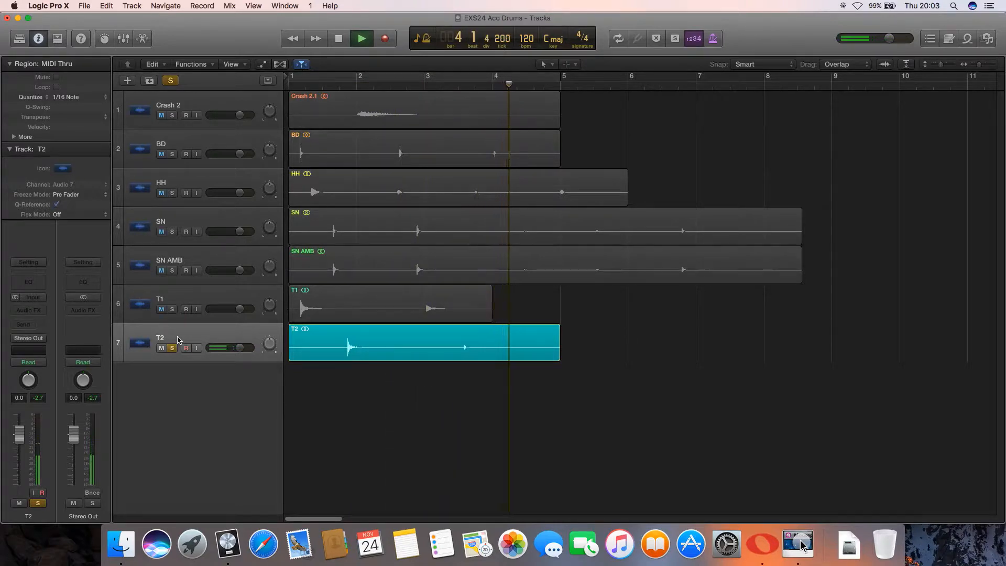
key(space)
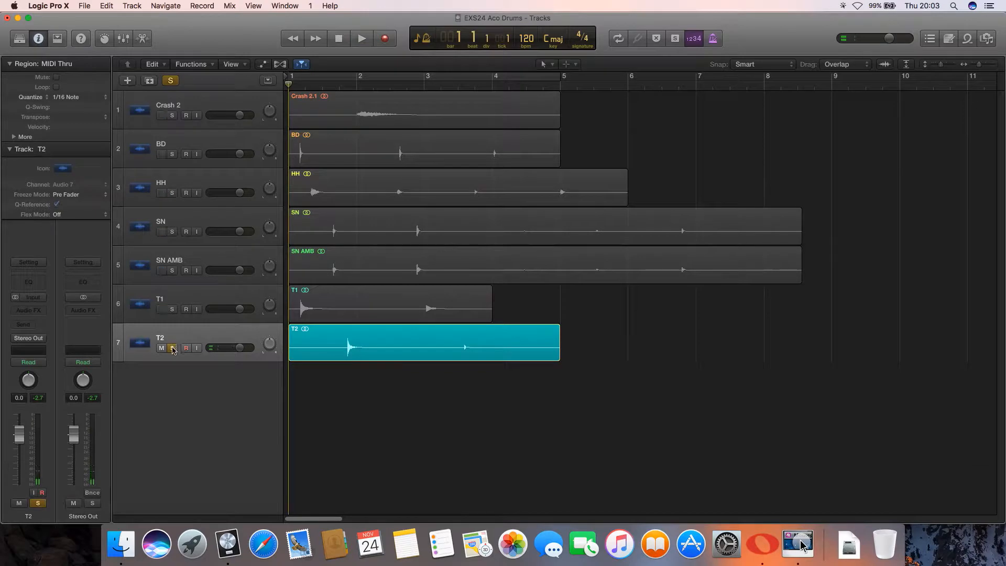
click(172, 348)
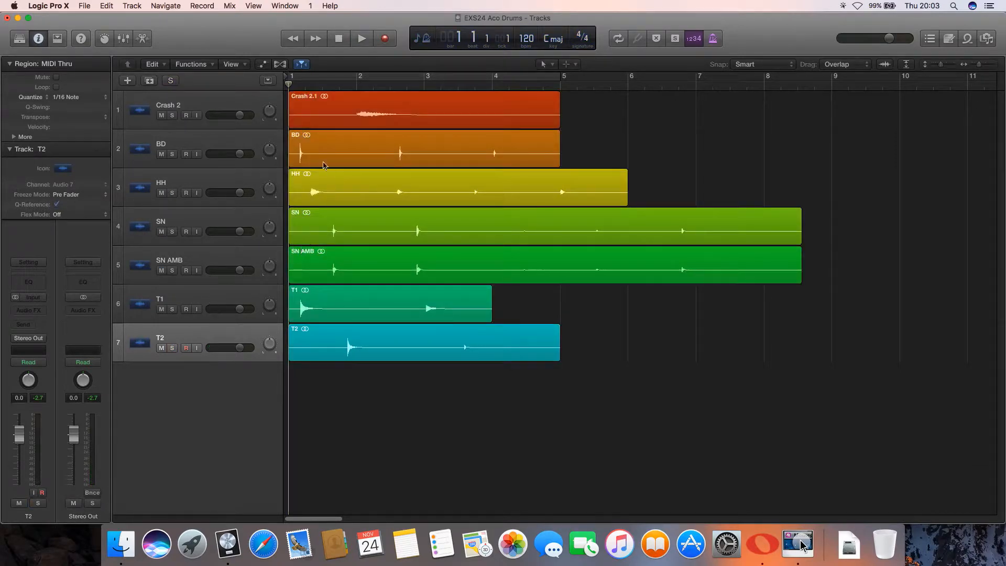
Step: Apply Strip Silence to the Crash 2.1 region with Pre Attack-Time 0.0000 sec and Post Release-Time 4.7000 sec
click(337, 114)
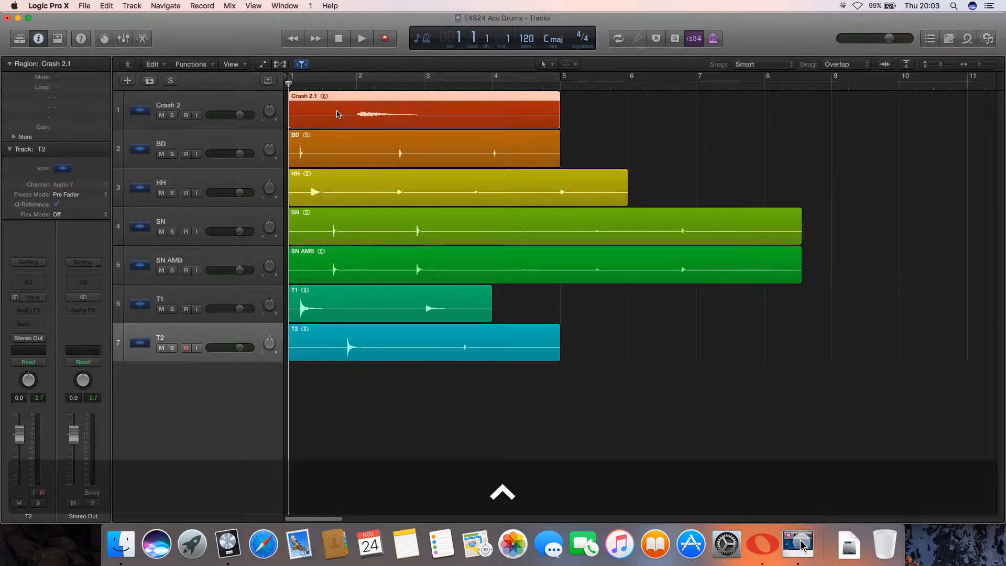
key(ctrl+x)
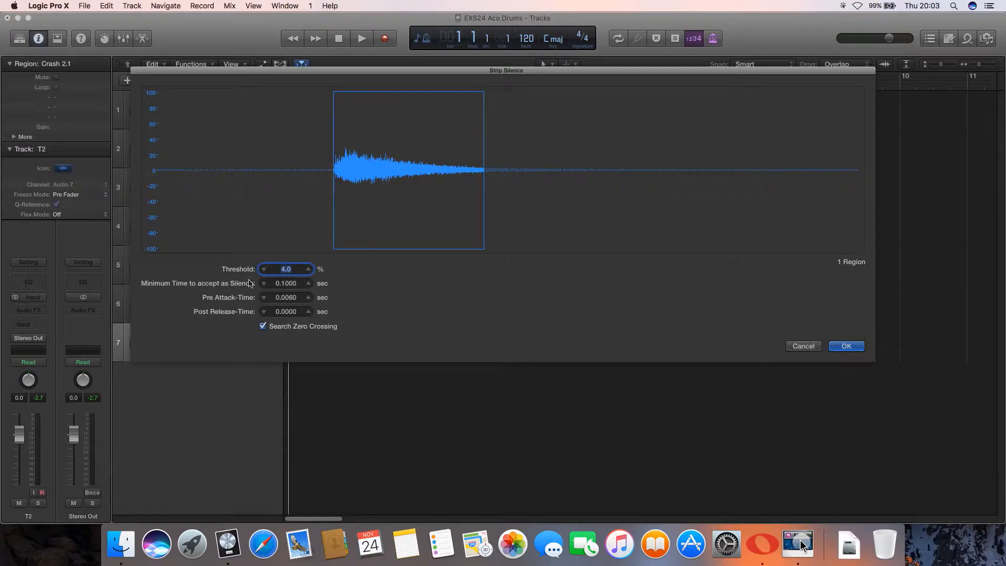
drag(283, 312, 283, 296)
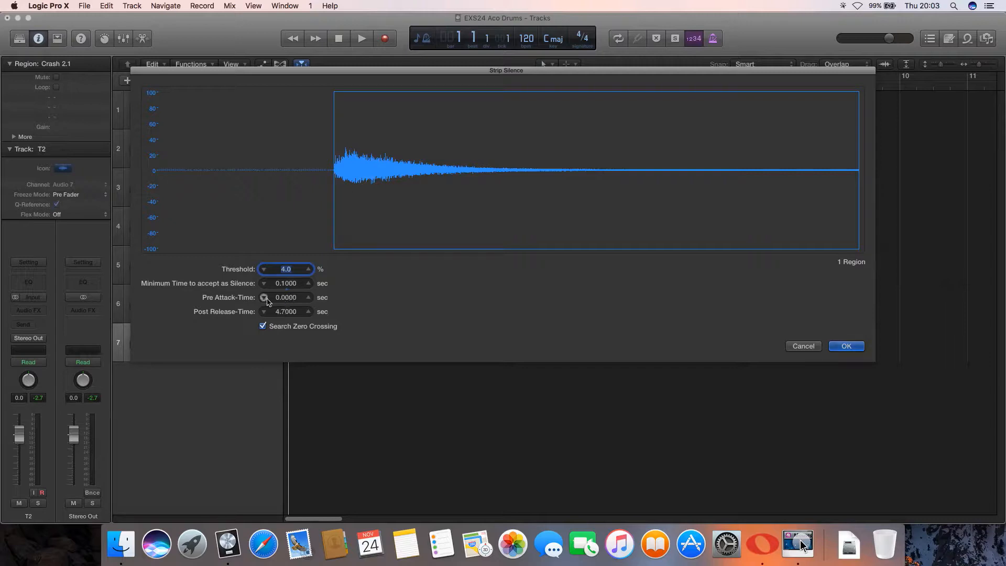
key(Return)
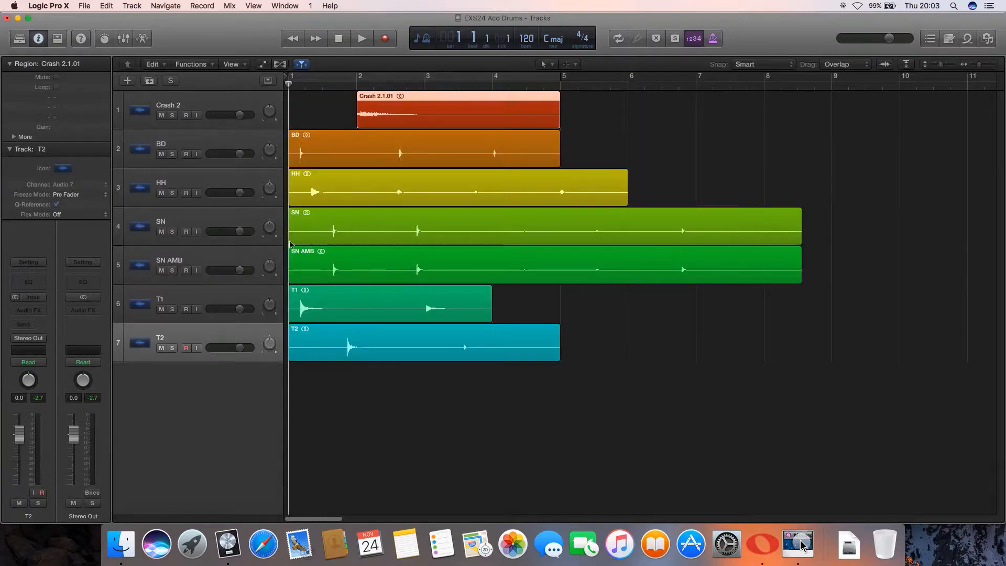
Step: Strip the silence from the BD region using a 13.0% threshold and a Post Release-Time of 0.4000 sec
click(313, 146)
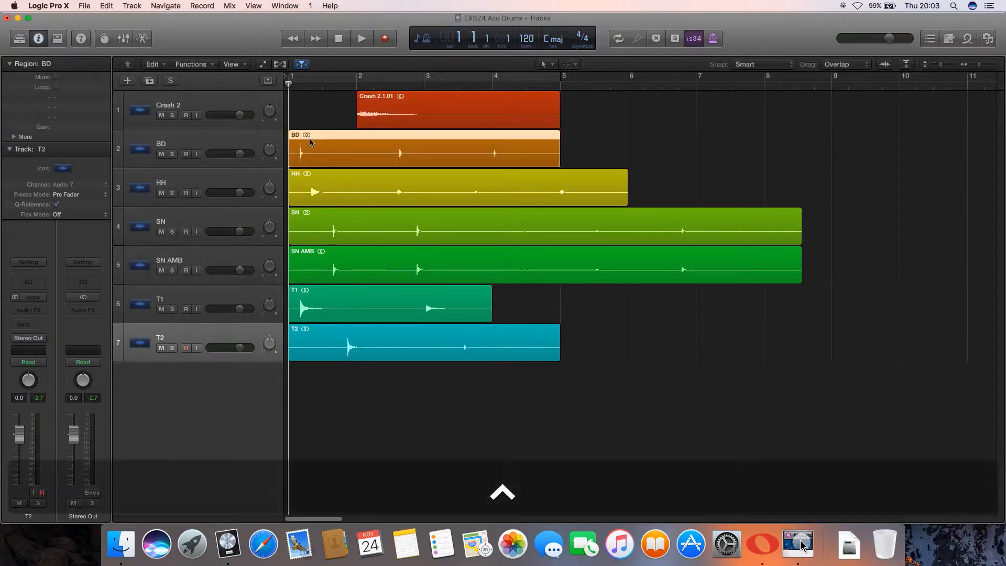
key(ctrl+x)
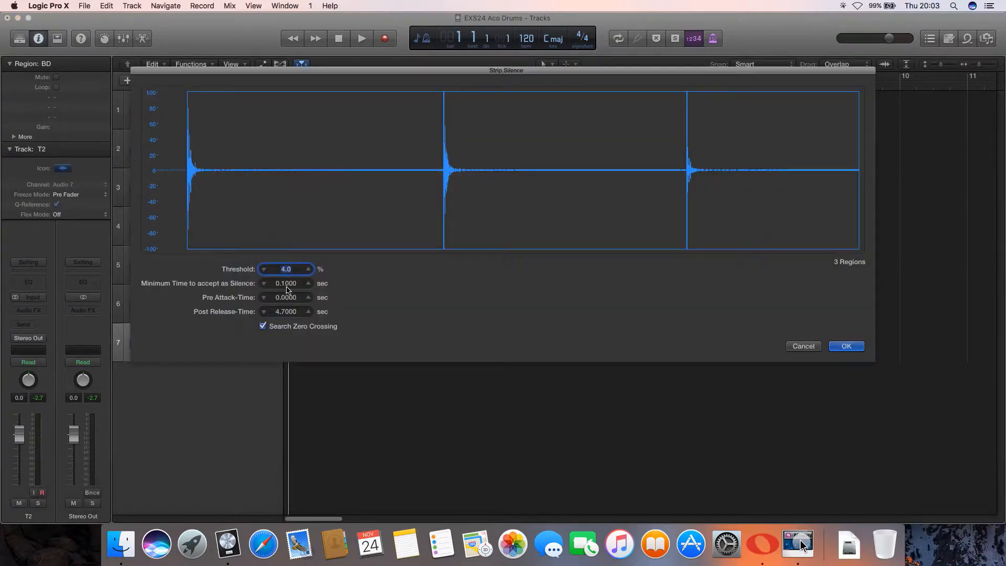
click(284, 271)
drag(286, 269, 285, 333)
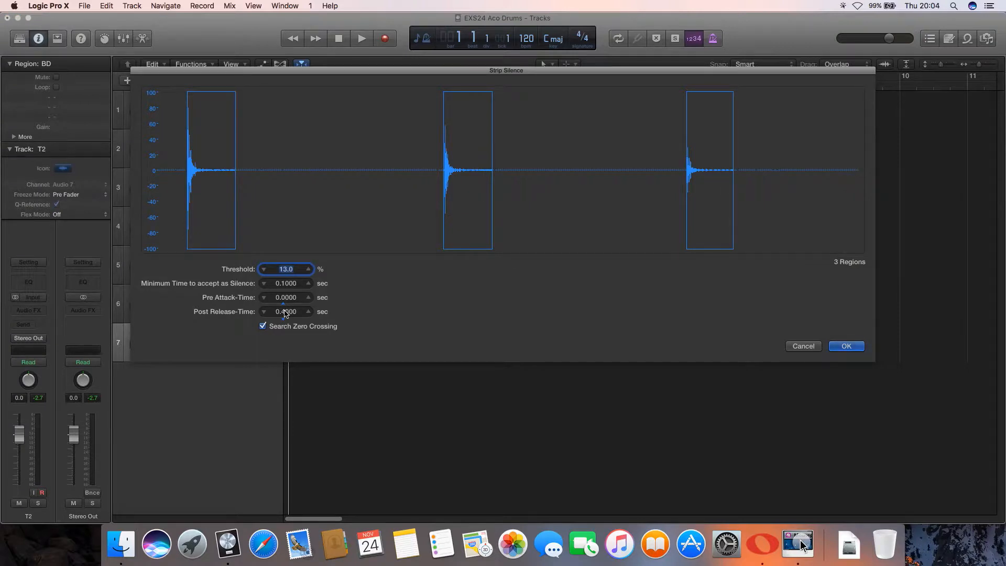
key(Return)
Step: Split the HH region with Strip Silence, keeping the 13.0% threshold and setting Post Release-Time to 0.8000 sec
click(316, 193)
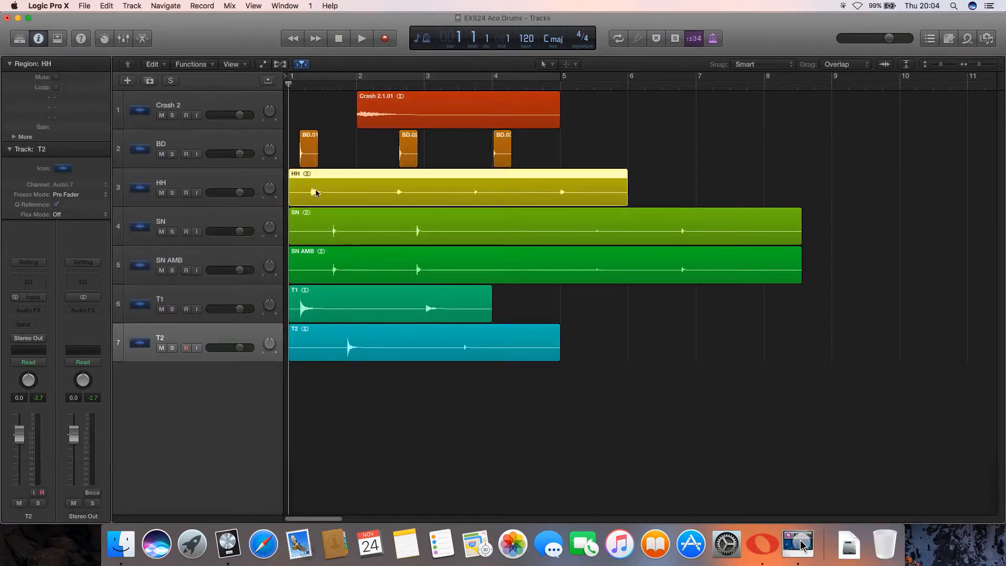
key(ctrl+x)
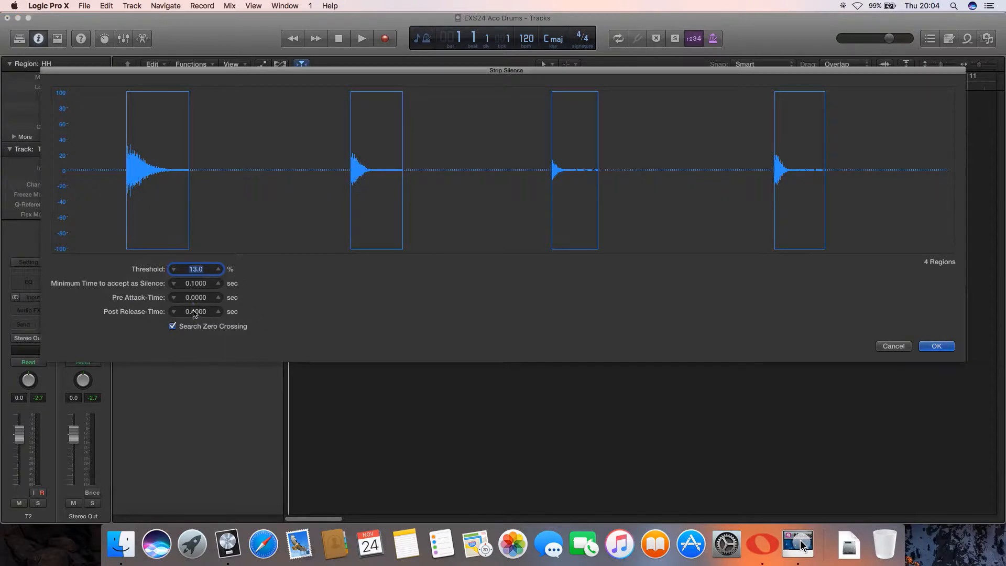
drag(194, 313, 194, 301)
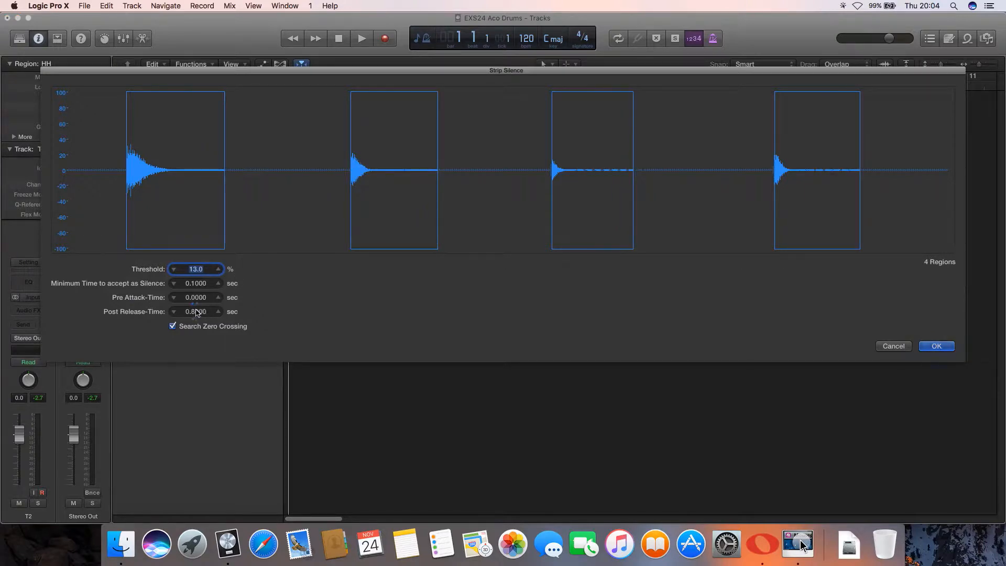
key(Return)
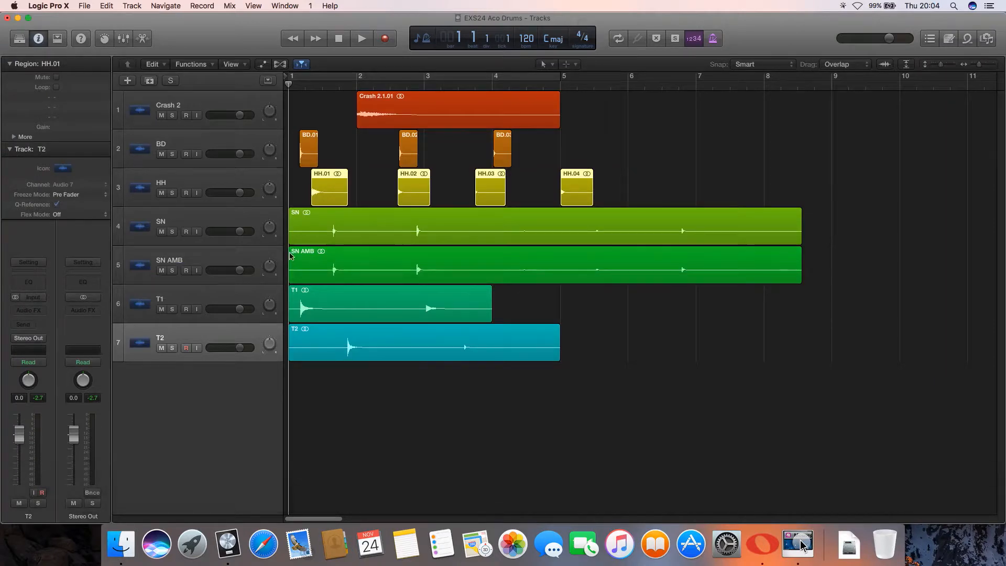
Step: Use Strip Silence on the SN region with the threshold lowered to 1.0% so the quiet hits are included
click(302, 236)
key(ctrl+x)
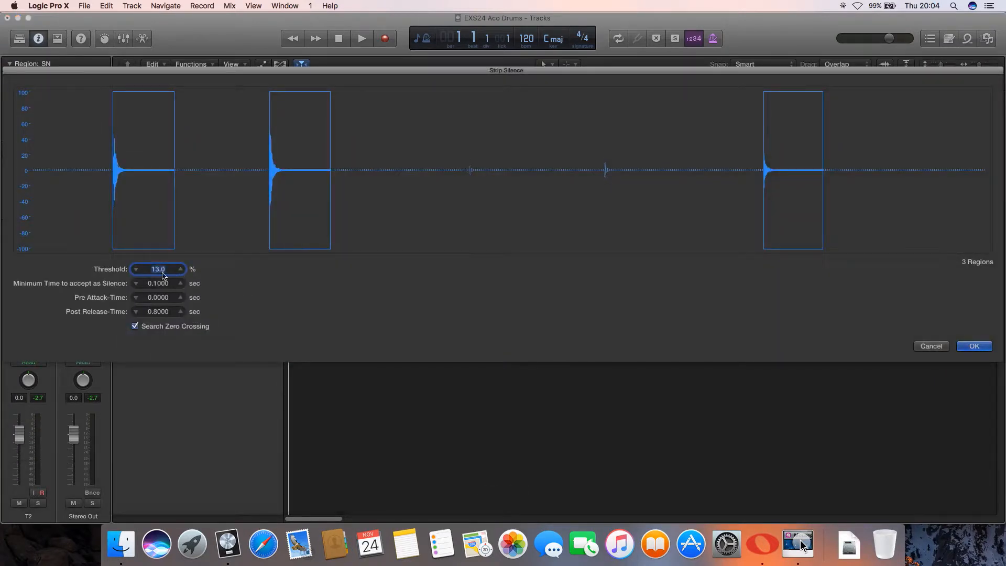
drag(157, 271, 157, 294)
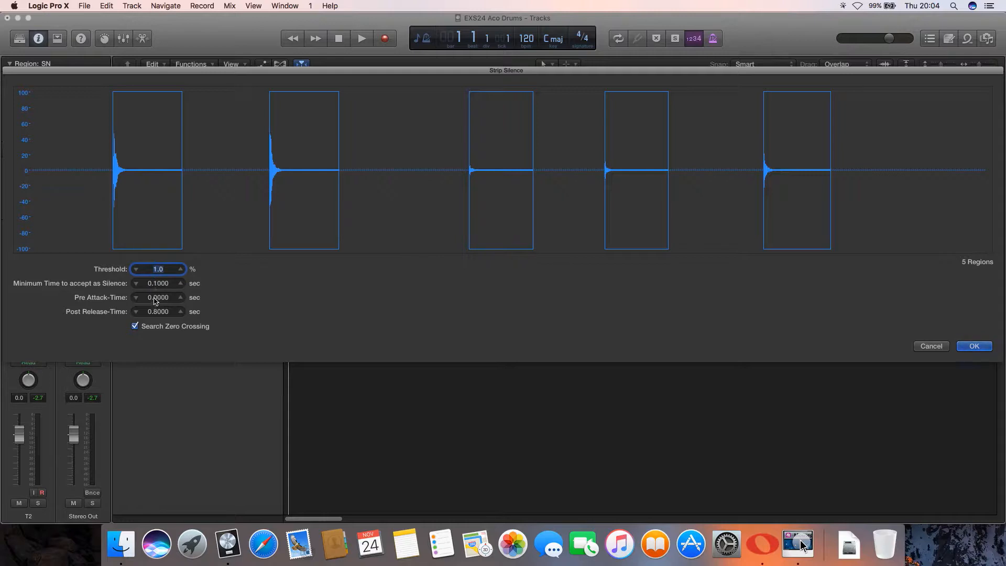
key(Return)
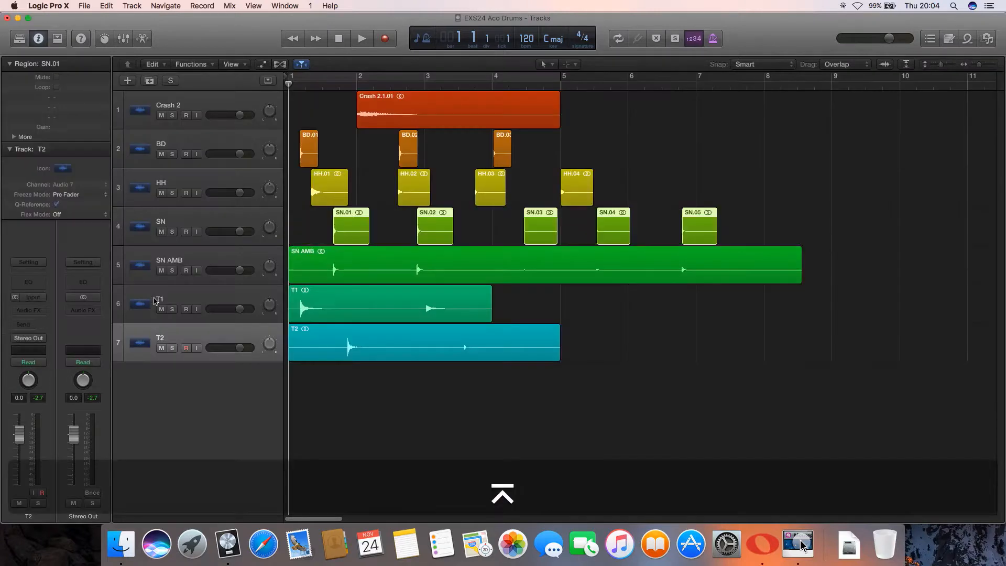
Step: Apply Strip Silence to the SN AMB region with the 1.0% threshold and 0.8000 sec Post Release-Time
click(351, 259)
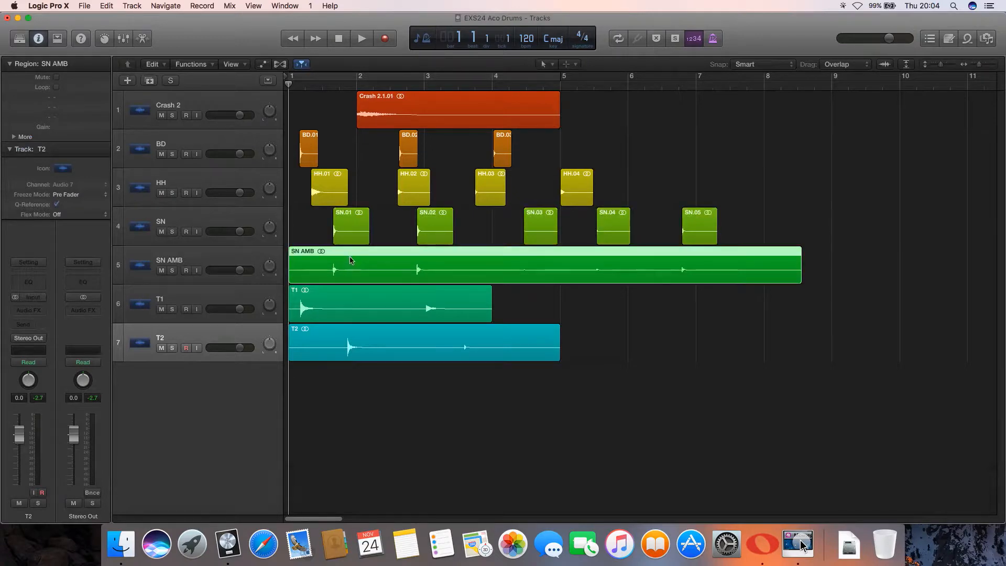
key(ctrl+x)
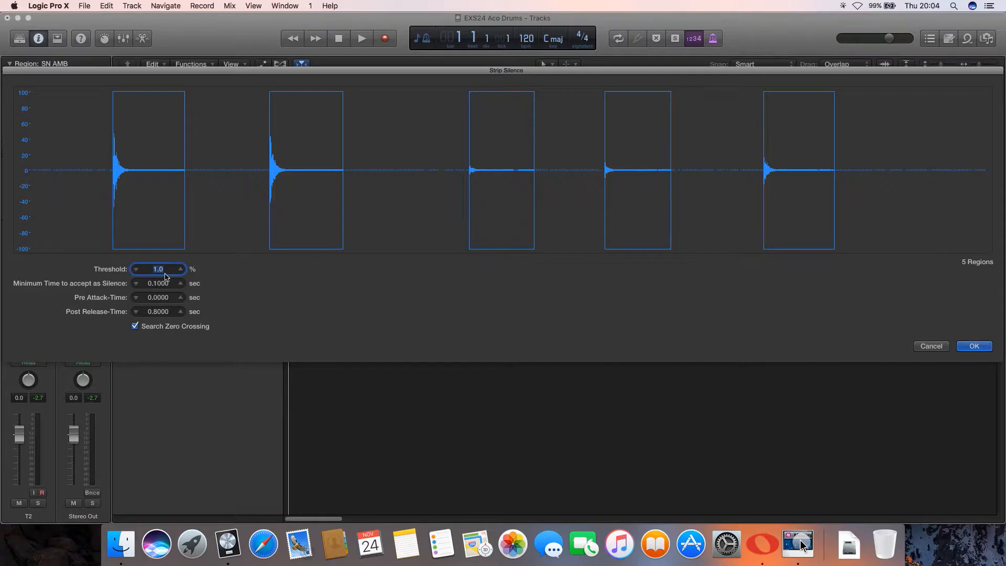
key(Return)
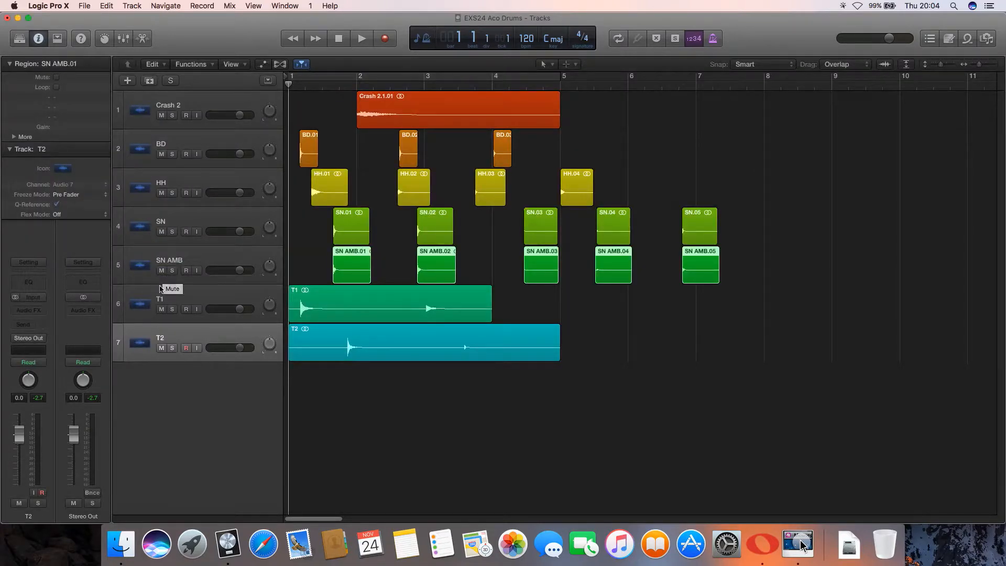
Step: Split the T1 region with Strip Silence, keeping the 1.0% threshold and setting Post Release-Time to 0.9000 sec
click(323, 307)
key(ctrl+x)
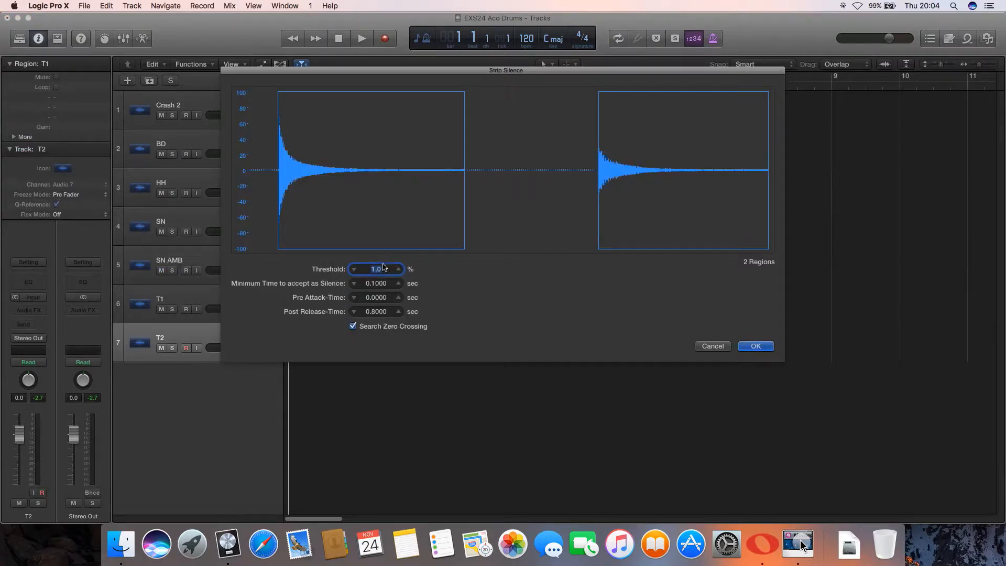
drag(376, 314, 375, 314)
key(Return)
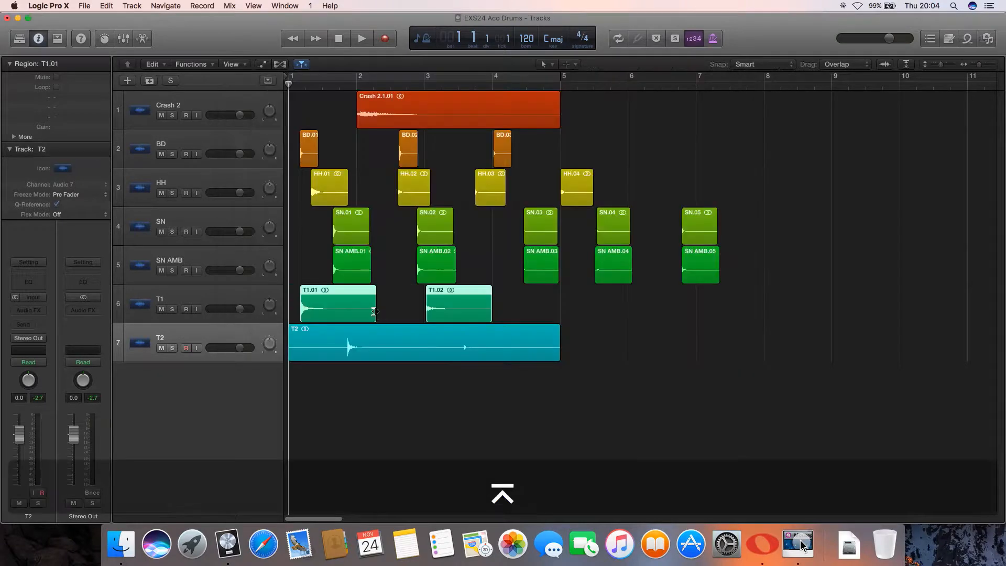
Step: Strip the silence from the T2 region using a 3.0% threshold and a Post Release-Time of over 1 second
click(380, 356)
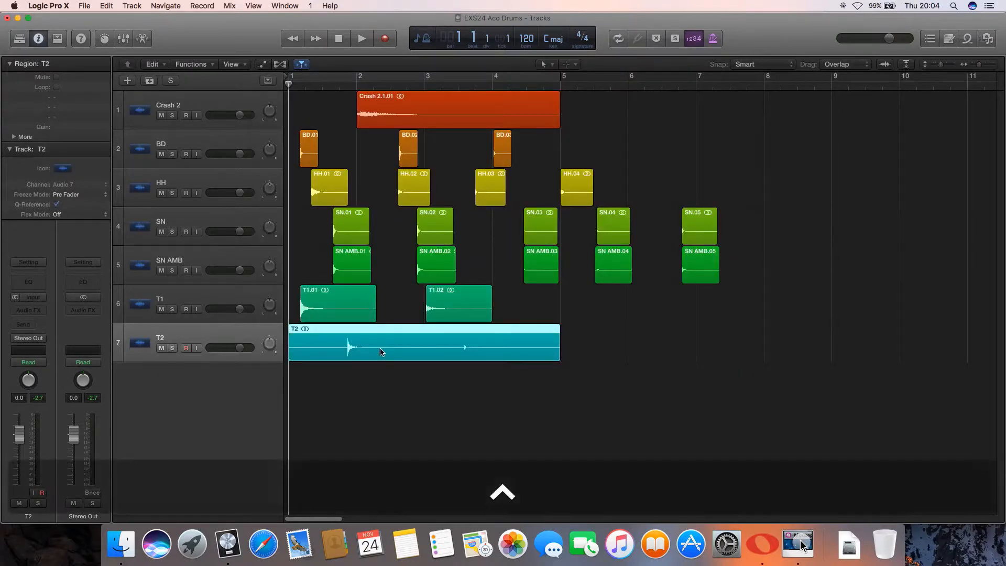
key(ctrl+x)
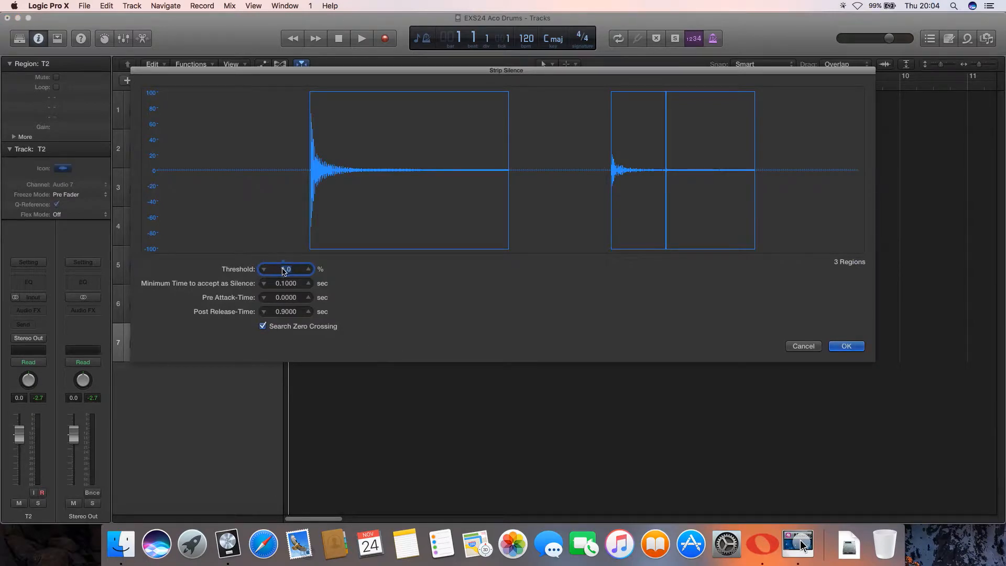
drag(283, 271, 284, 268)
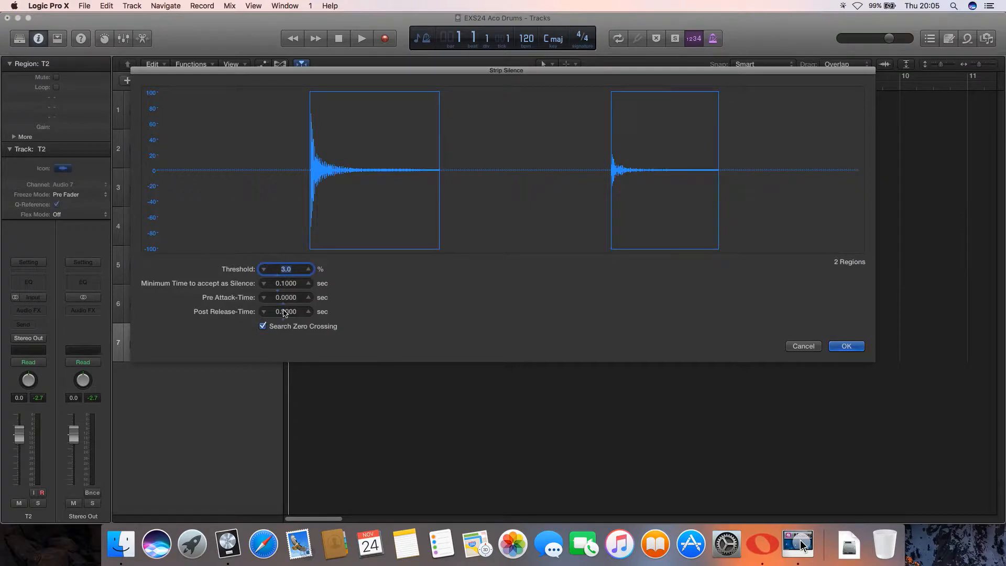
drag(284, 313, 283, 313)
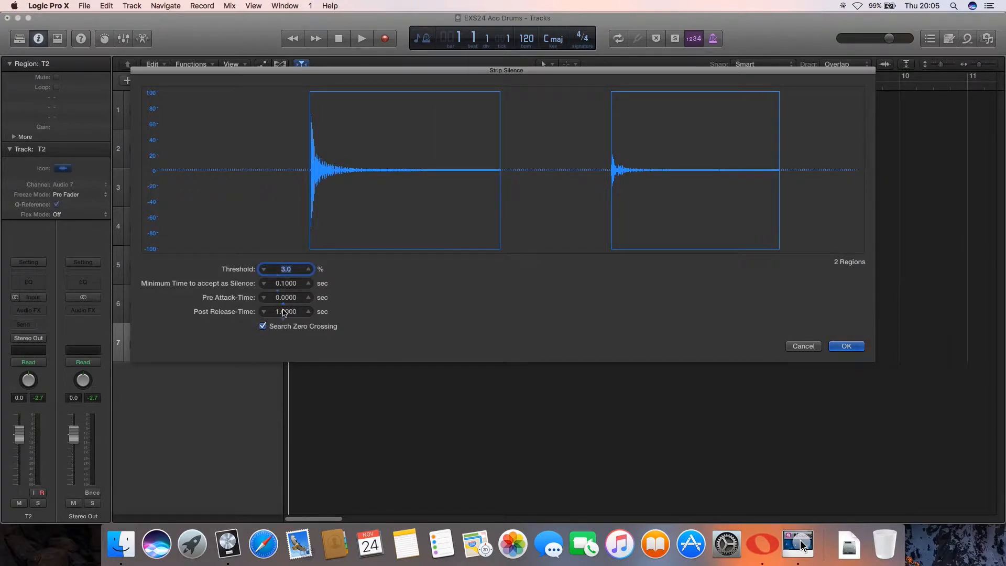
key(Return)
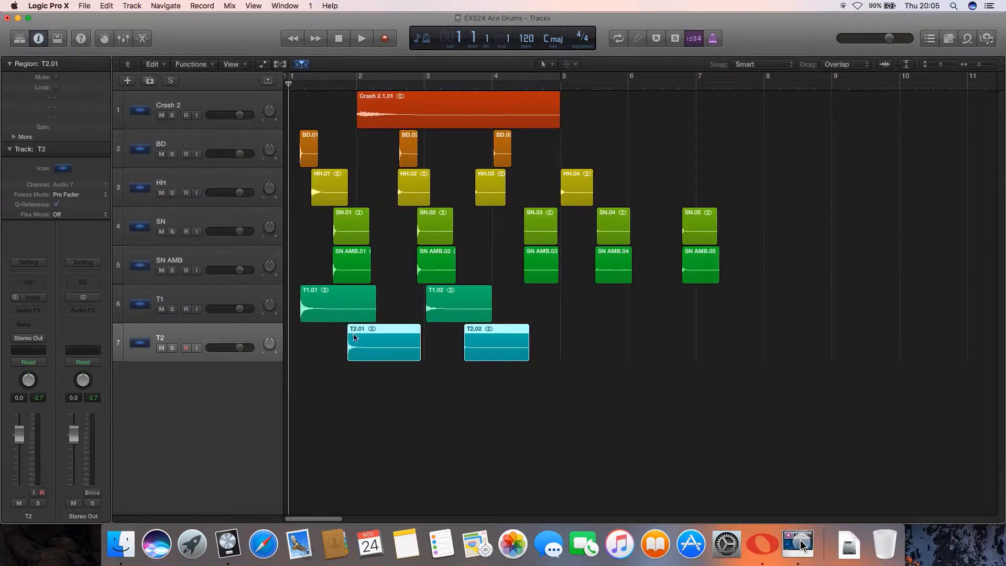
click(412, 399)
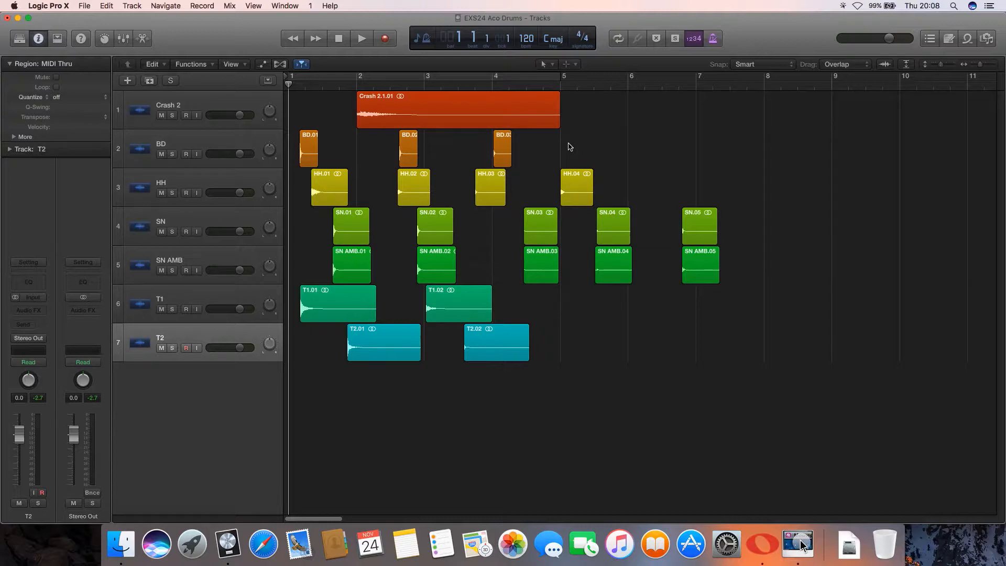
Step: Export the Crash 2.1.01 region as a 24 Bit AIFF audio file named Crash 2.1 in the Bounces folder
click(479, 113)
right_click(459, 113)
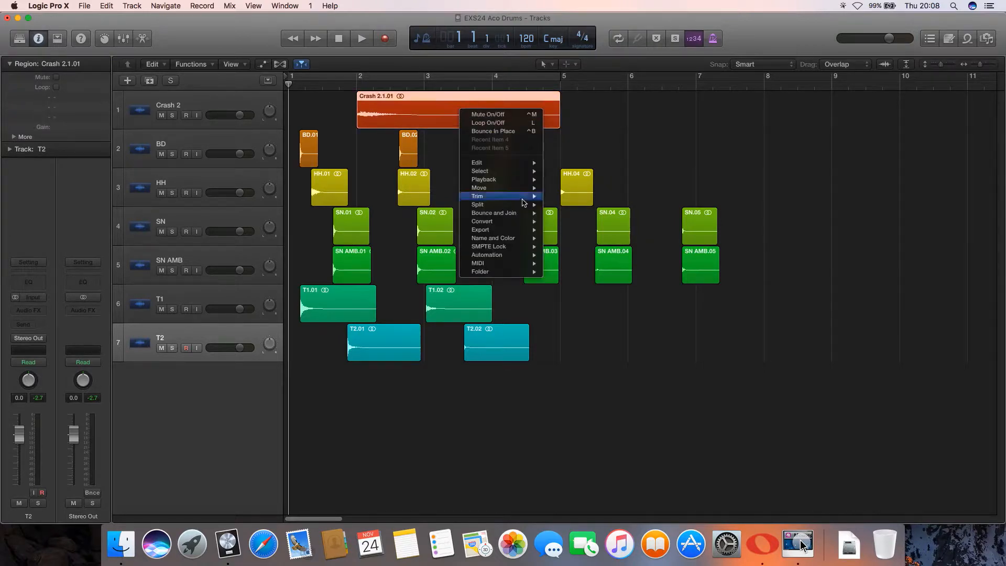
mouse_move(508, 234)
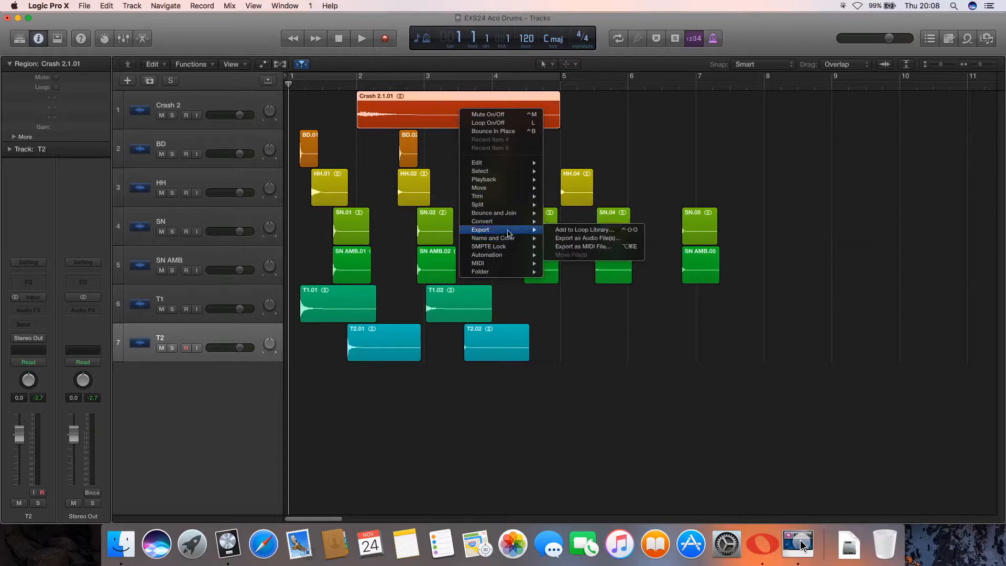
click(597, 240)
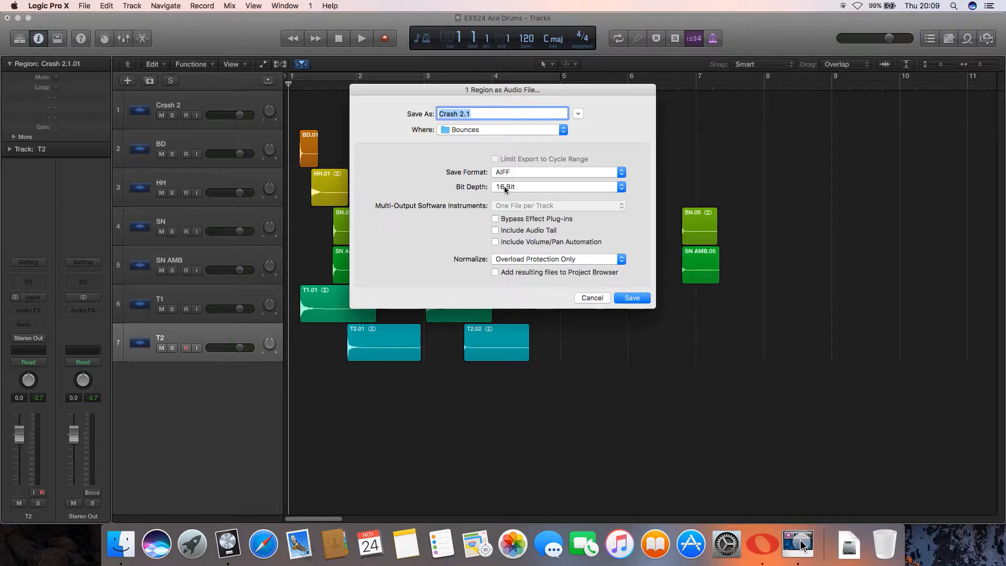
click(515, 188)
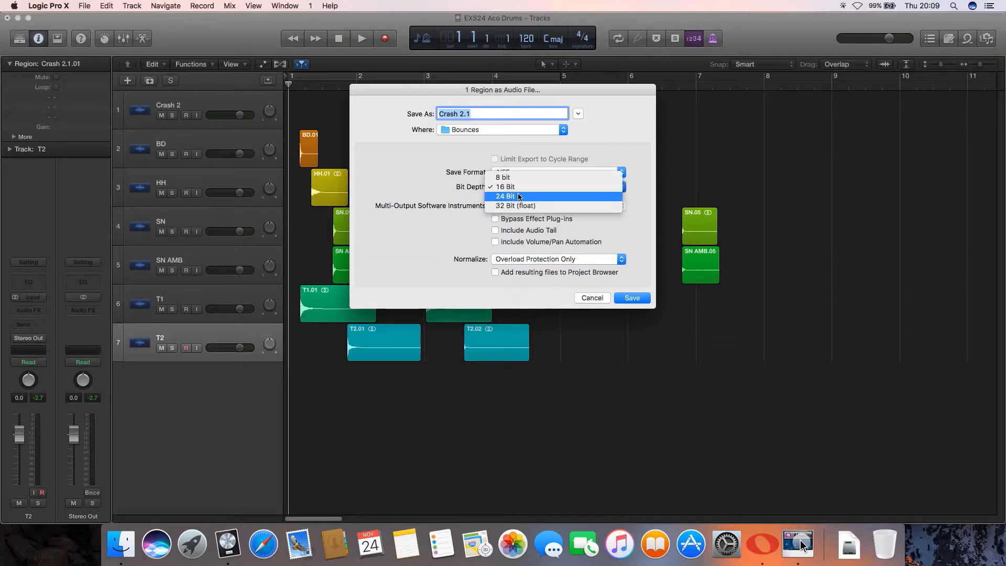
click(519, 197)
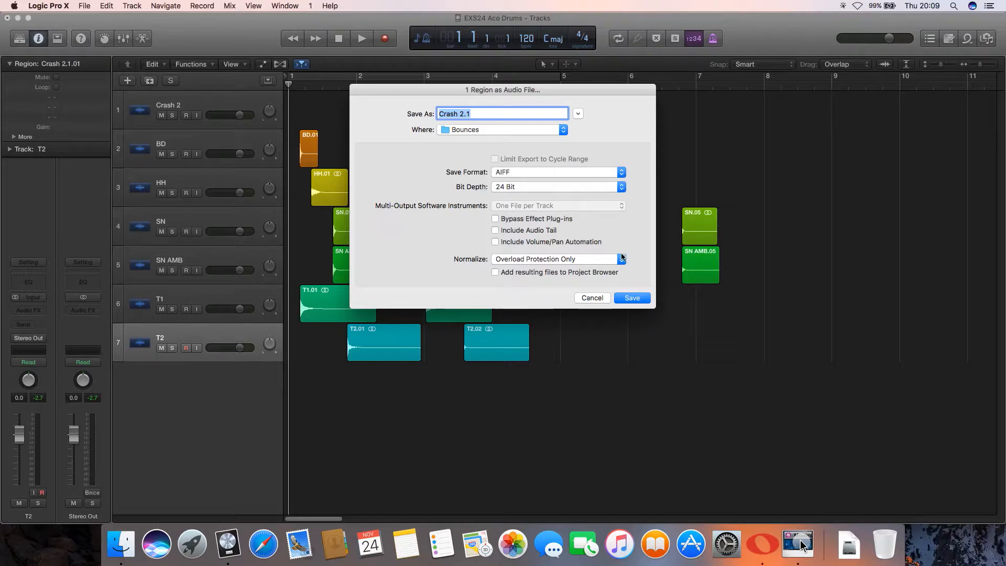
click(633, 298)
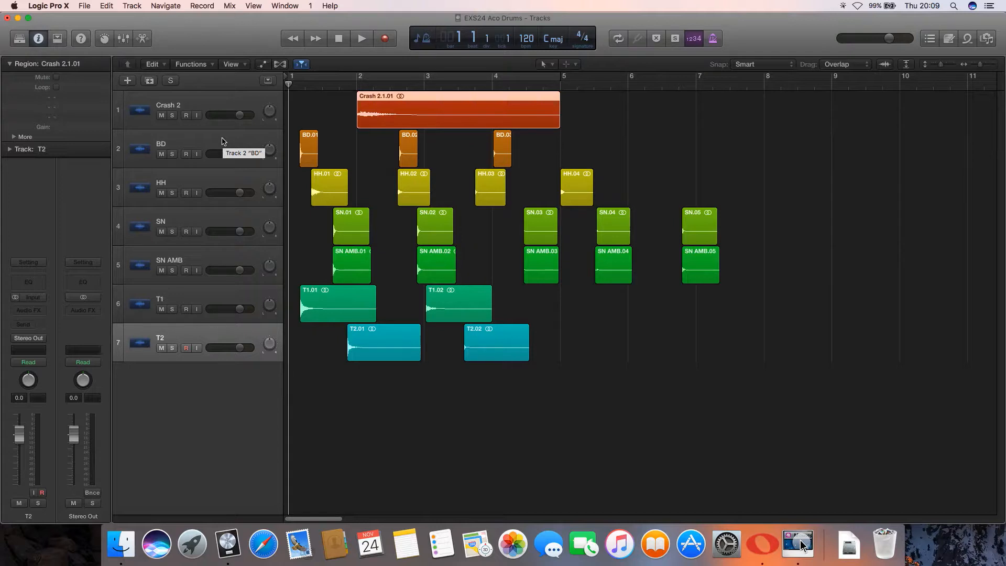
Step: Select all the BD regions and bring up the Save Regions dialog for them from the project's audio files
click(222, 141)
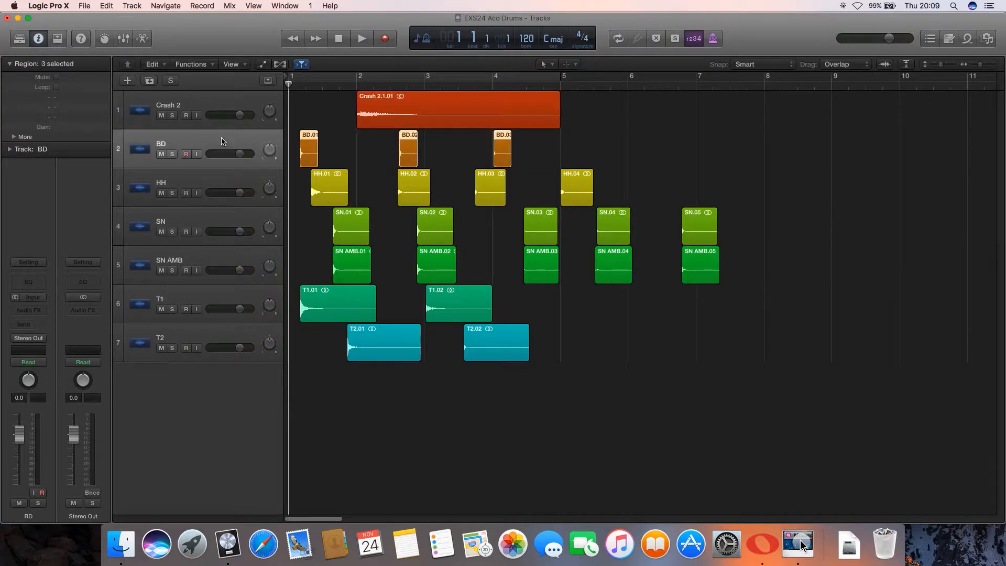
key(f)
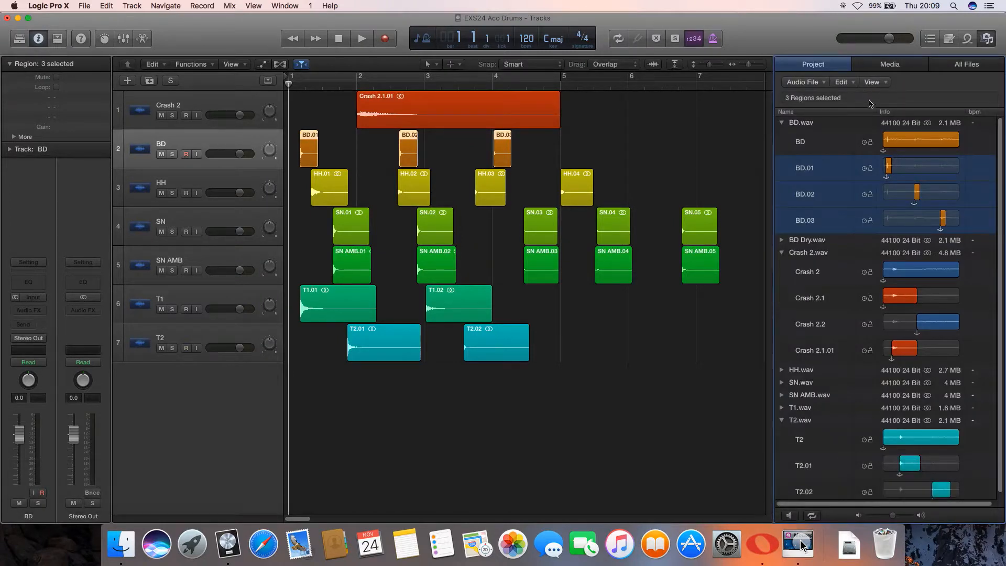
click(848, 83)
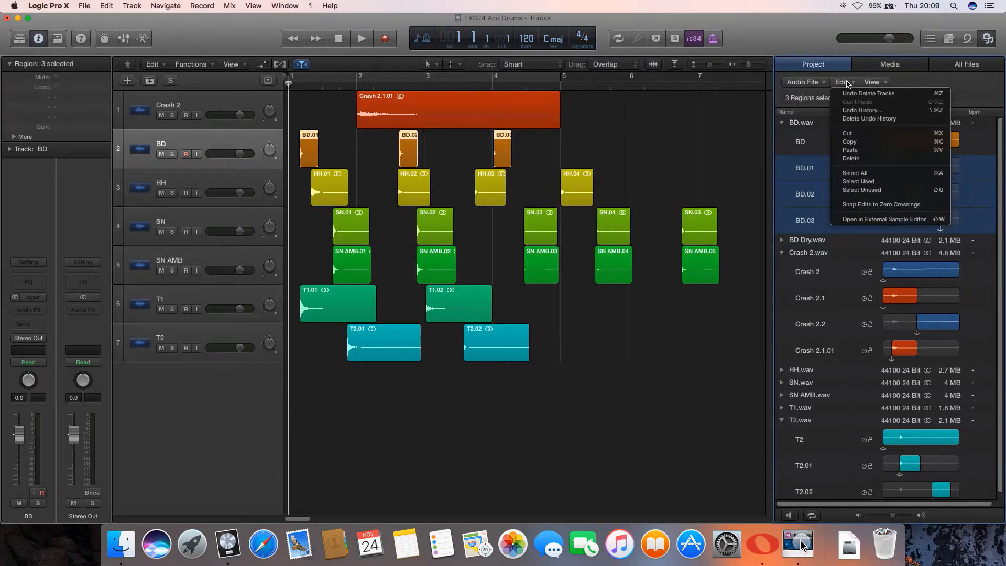
click(815, 84)
click(815, 84)
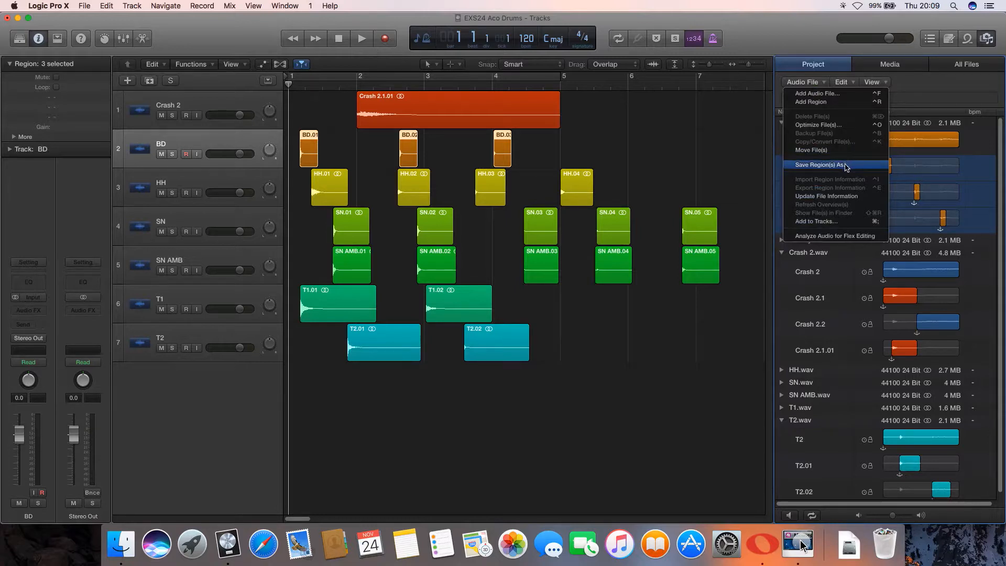
click(848, 166)
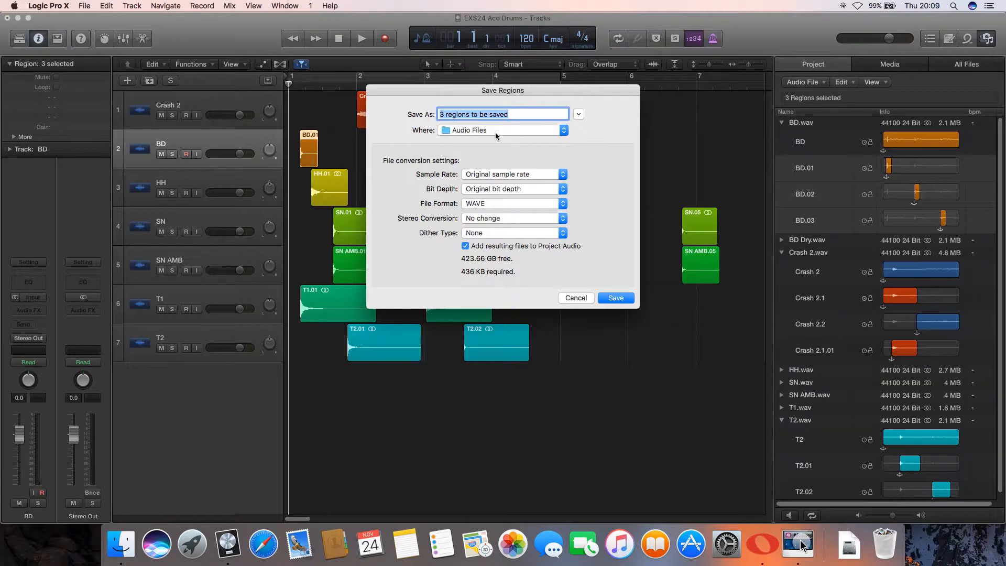
click(508, 175)
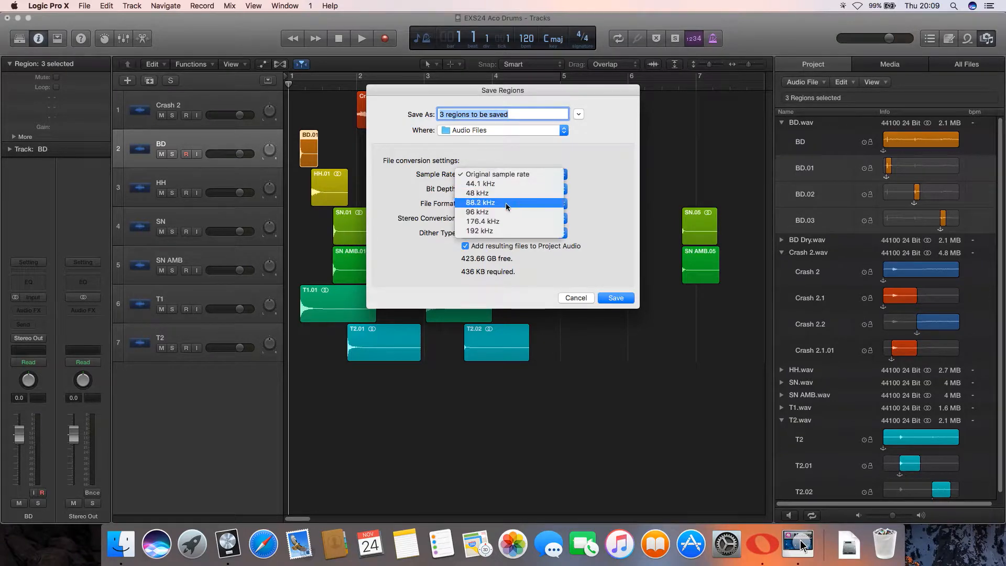
click(495, 184)
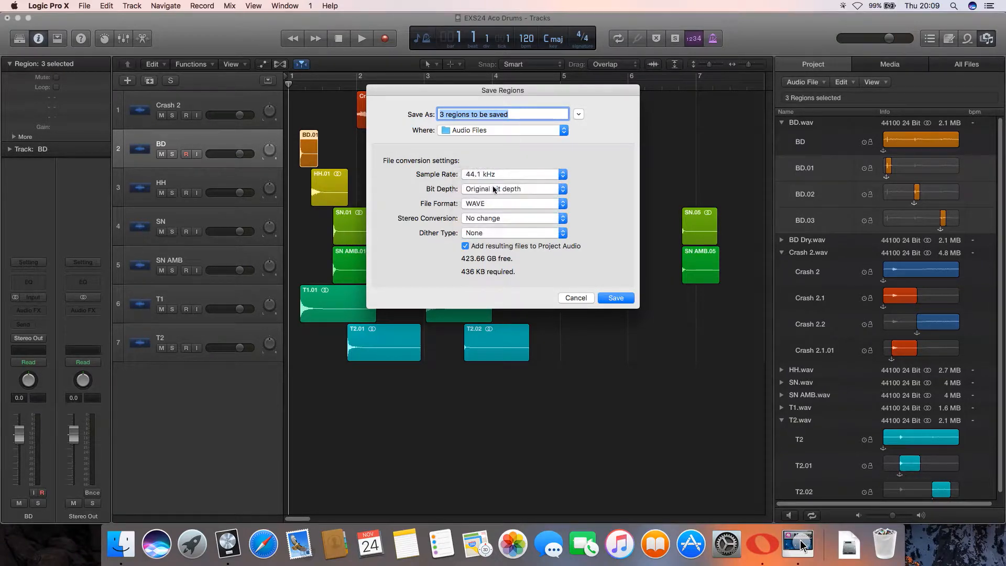
click(498, 177)
click(503, 165)
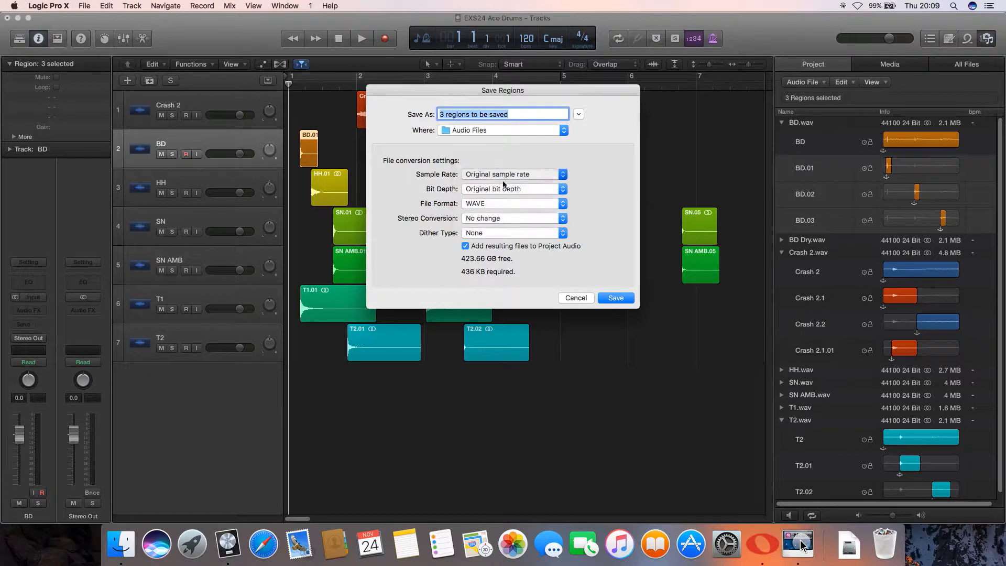
Step: Save the BD regions as 24 bit WAVE files in the Bounces folder without adding them to Project Audio
click(502, 187)
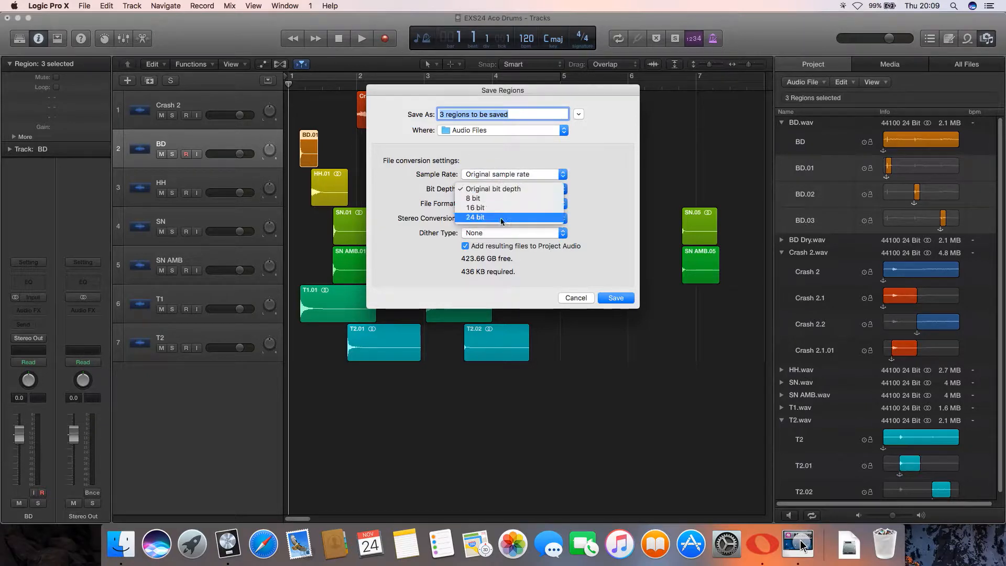
click(502, 218)
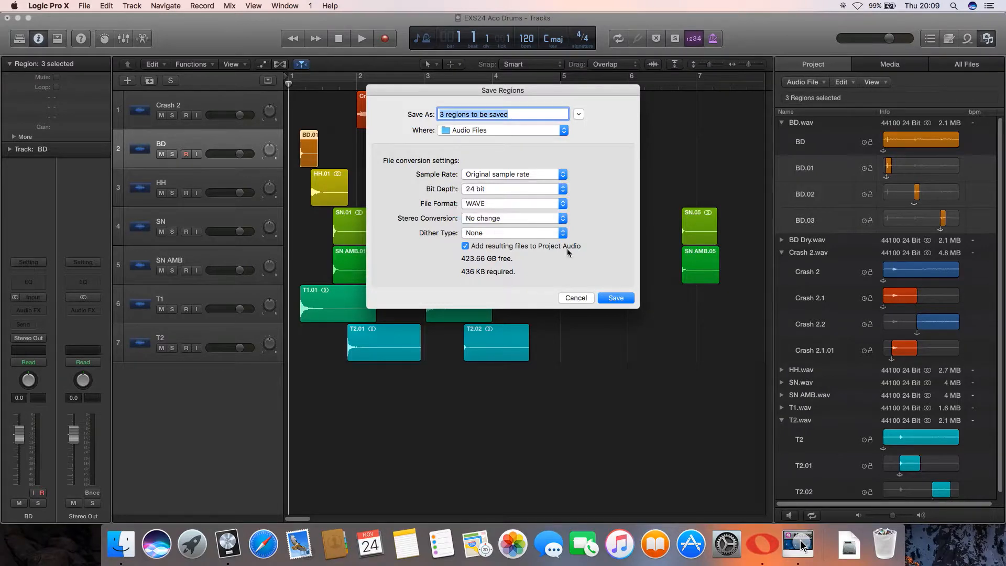
click(548, 131)
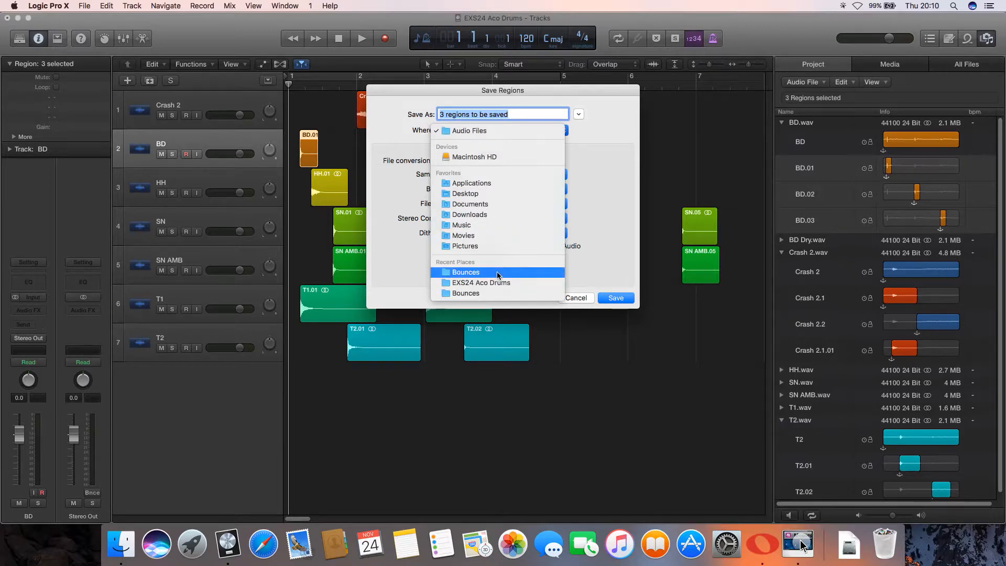
click(500, 293)
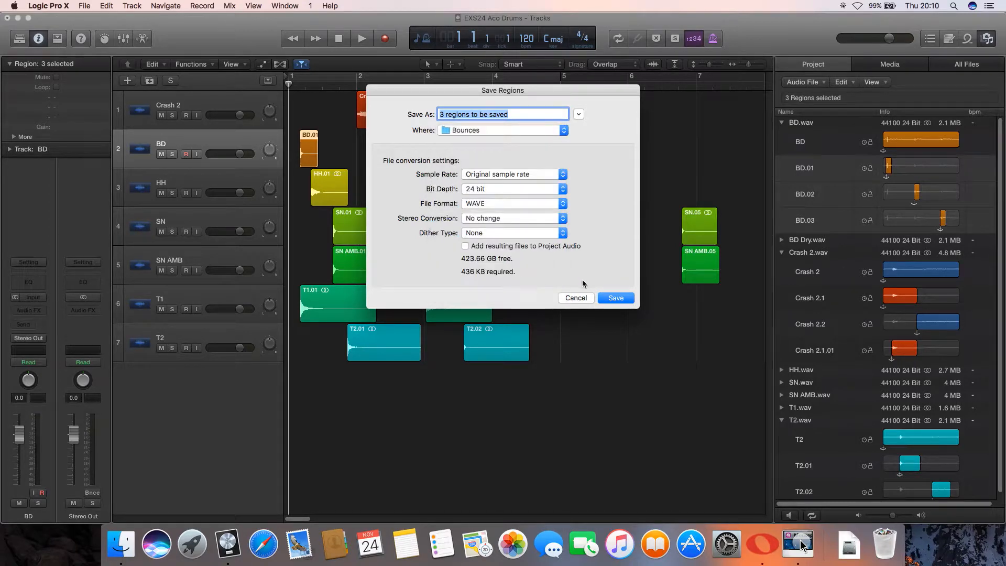
click(616, 301)
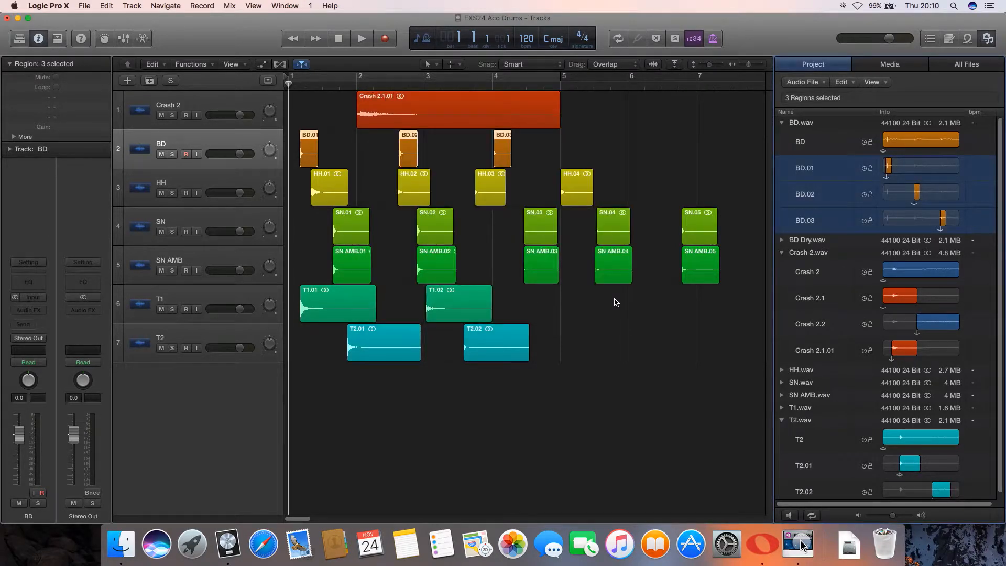
Step: Save all the HH regions as 24 bit WAVE files at the original sample rate in the Bounces folder
click(214, 183)
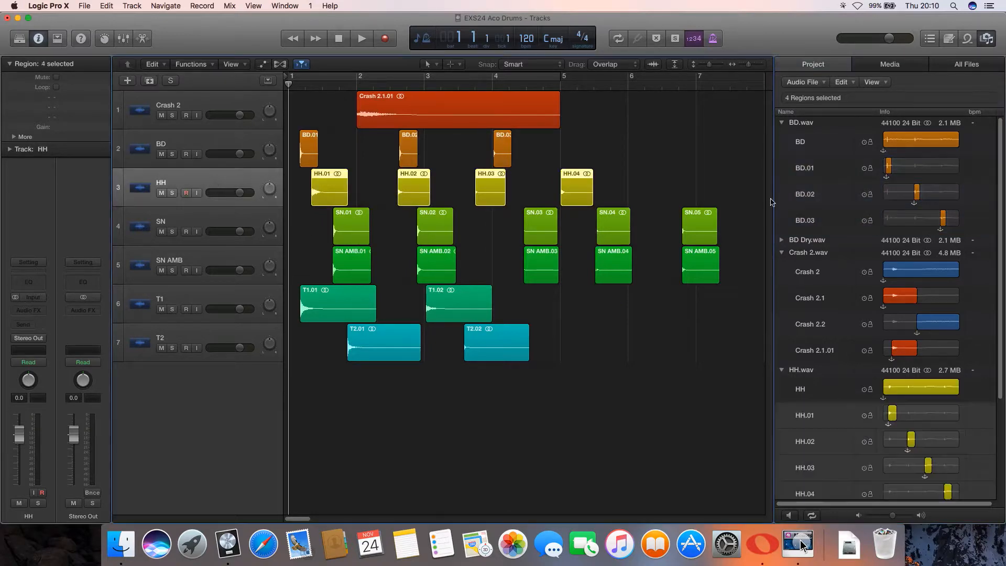
click(824, 84)
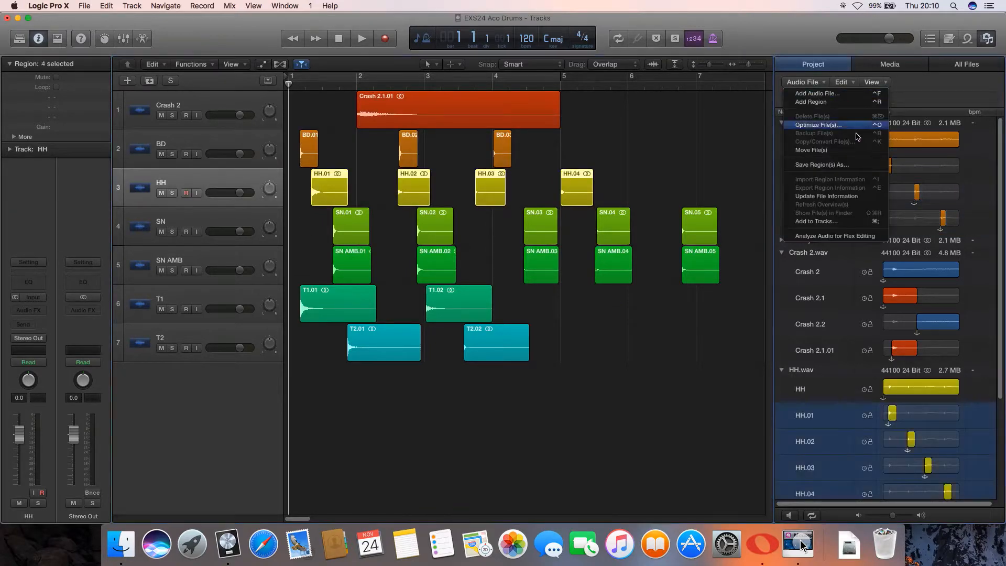
click(841, 165)
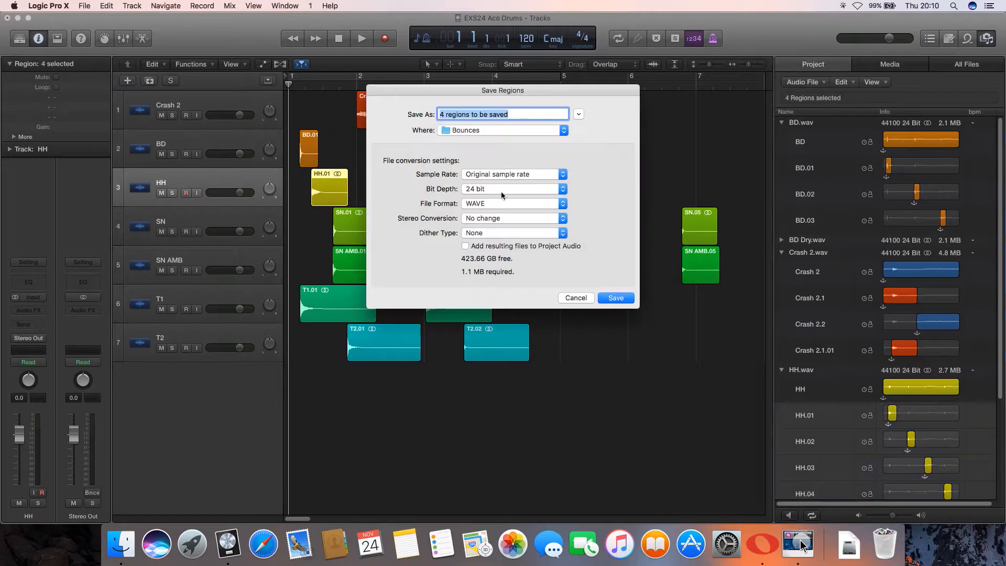
click(617, 299)
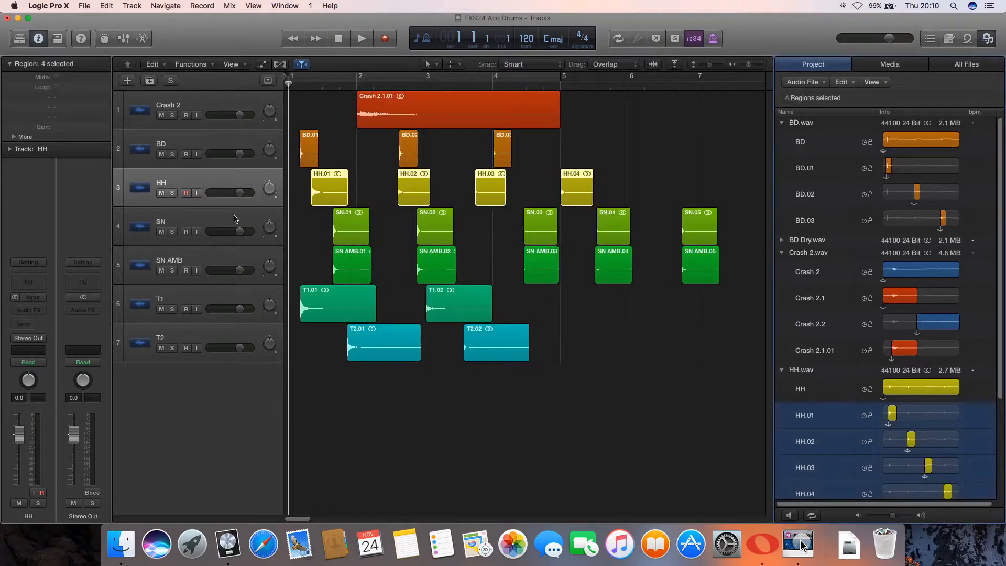
Step: Save all the SN regions to the Bounces folder with the same 24 bit WAVE settings
click(215, 220)
click(811, 85)
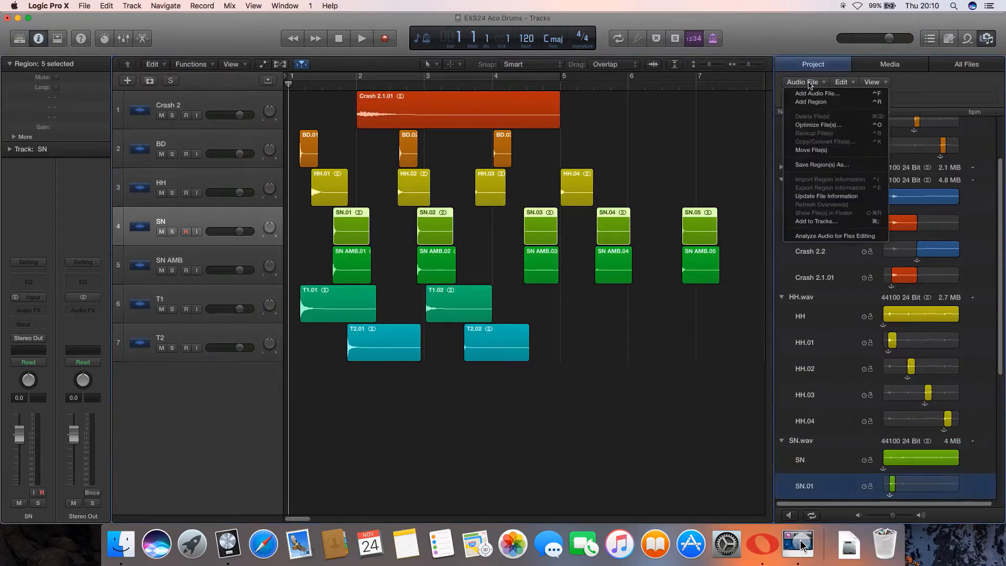
click(816, 166)
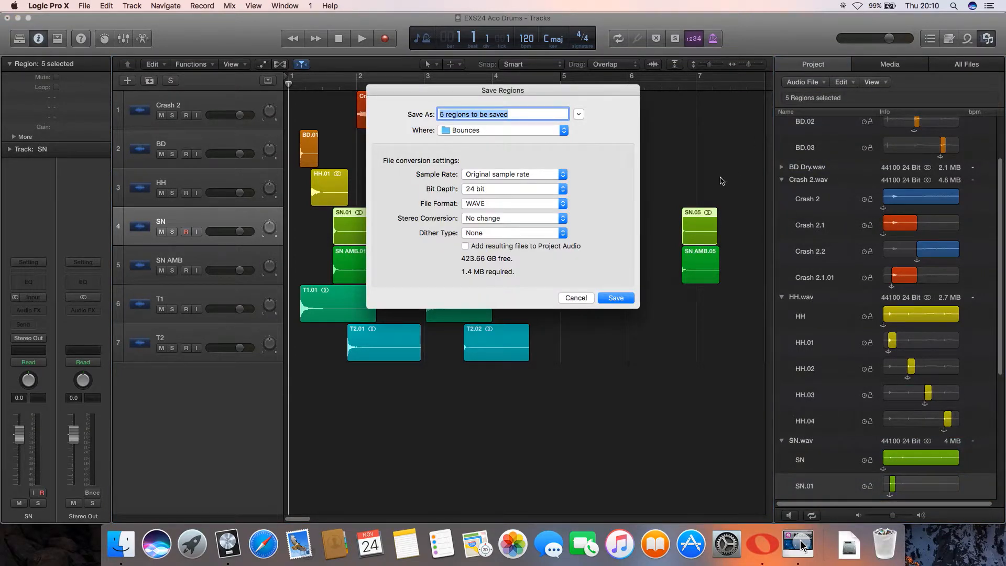
key(Return)
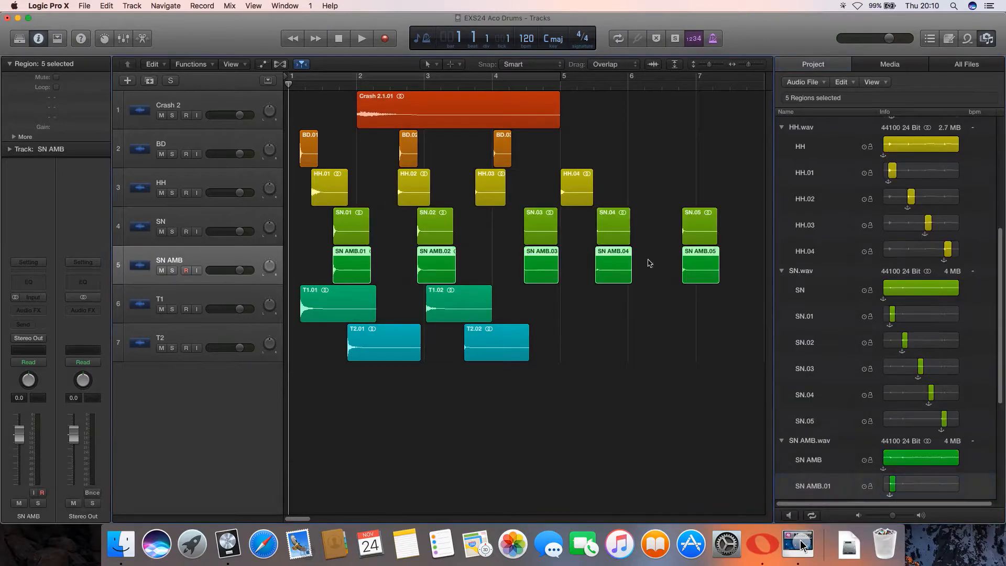
Step: Save the selected SN AMB regions as 24 bit WAVE files at the original sample rate in the Bounces folder
click(810, 82)
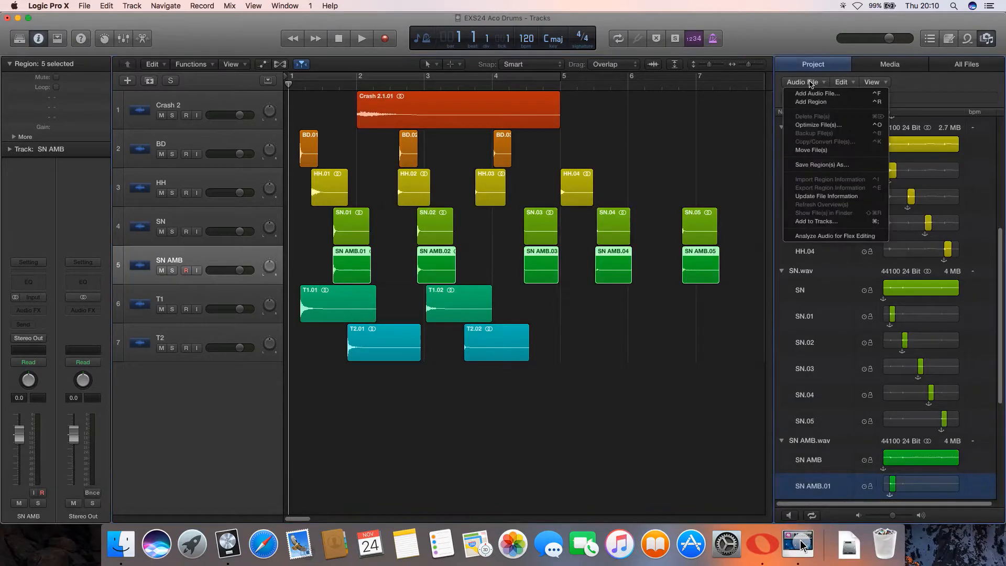
click(826, 164)
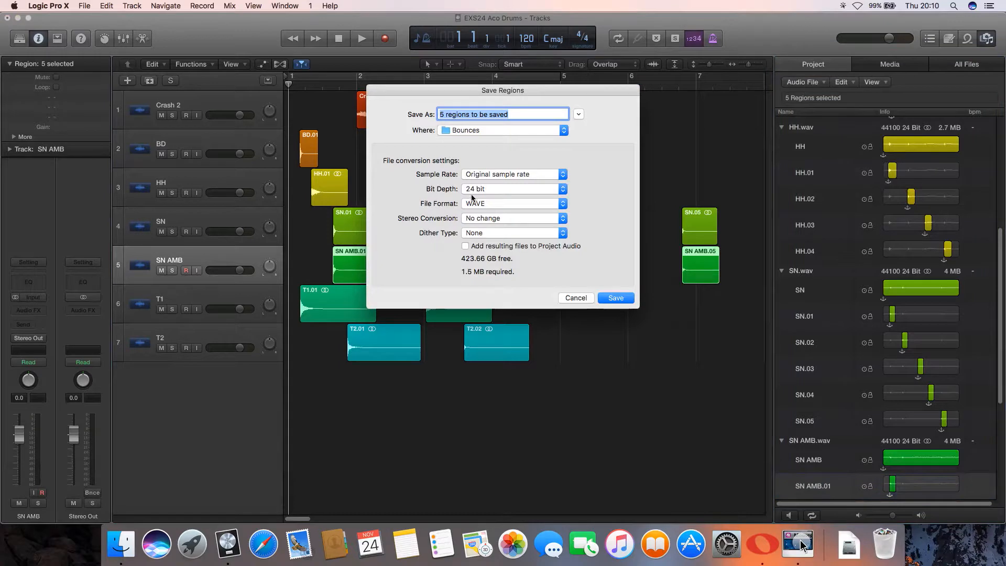
key(Return)
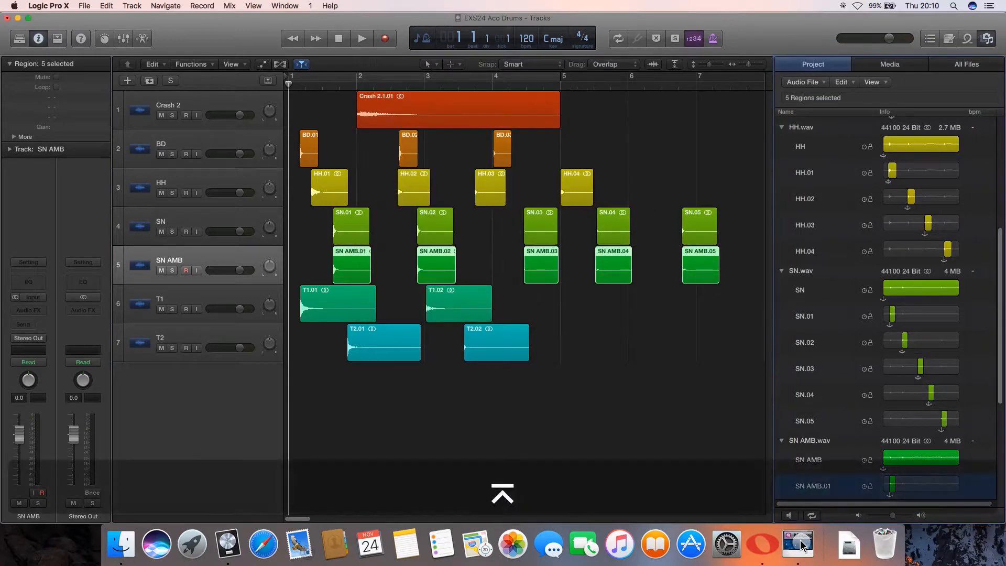
Step: Select all the T1 regions and save them as 24 bit WAVE files in the Bounces folder
click(259, 295)
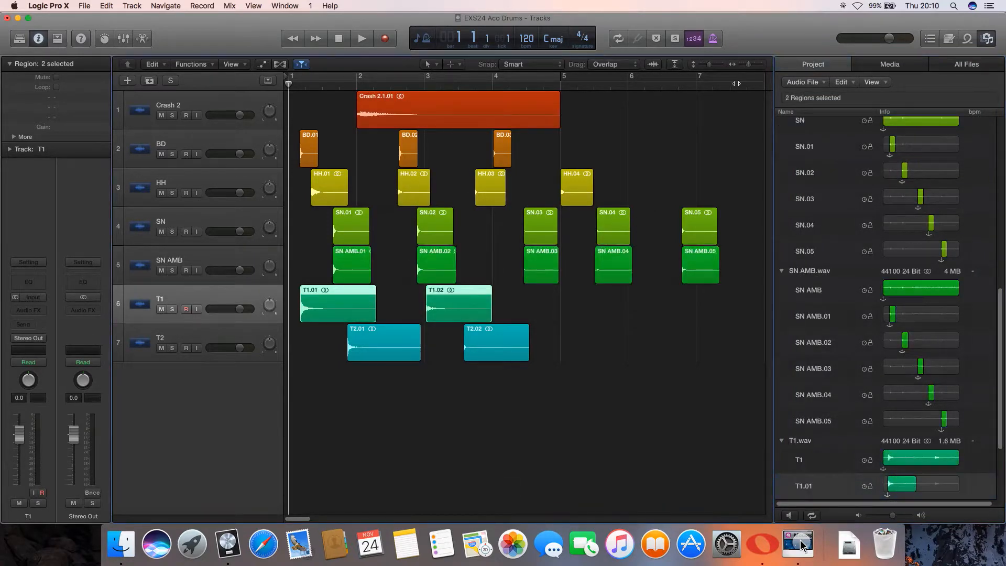
click(806, 82)
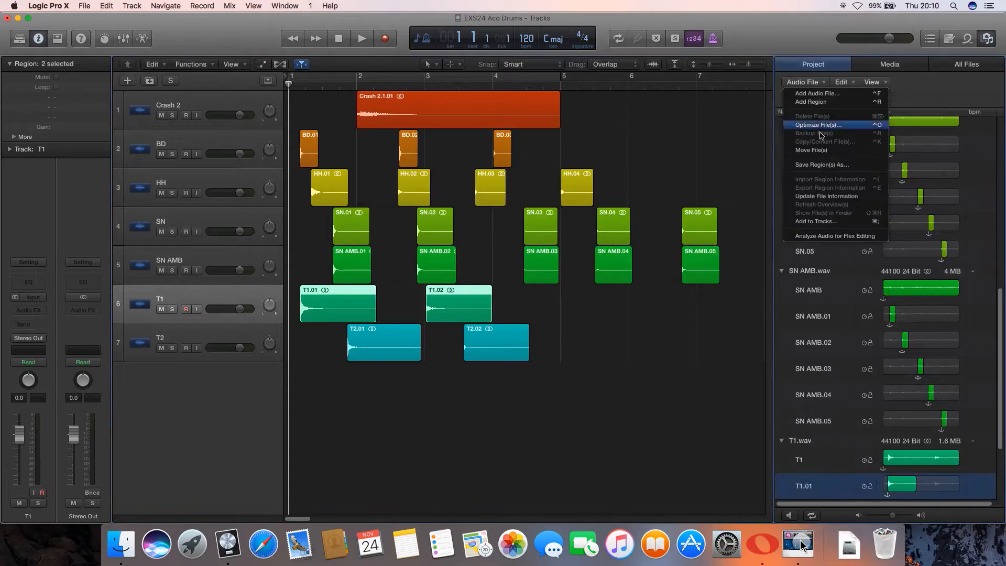
click(834, 165)
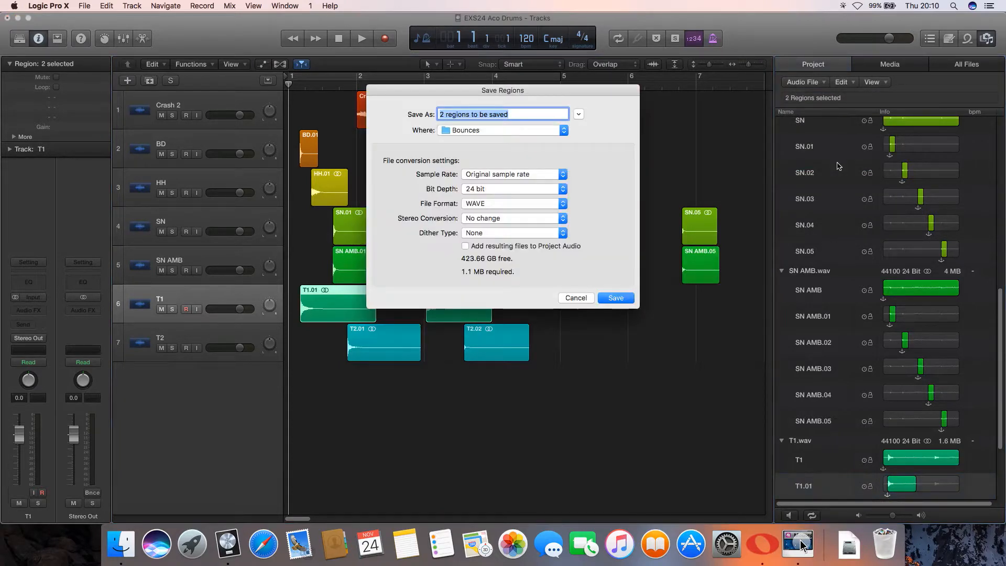
key(Return)
Step: Select all the T2 regions and save them to the Bounces folder with the same save settings
click(269, 324)
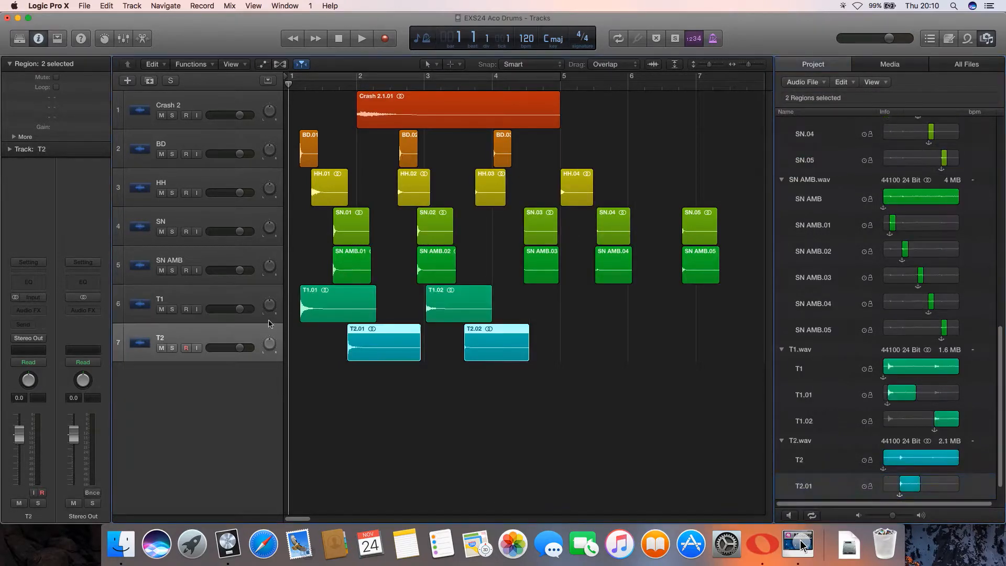
click(807, 82)
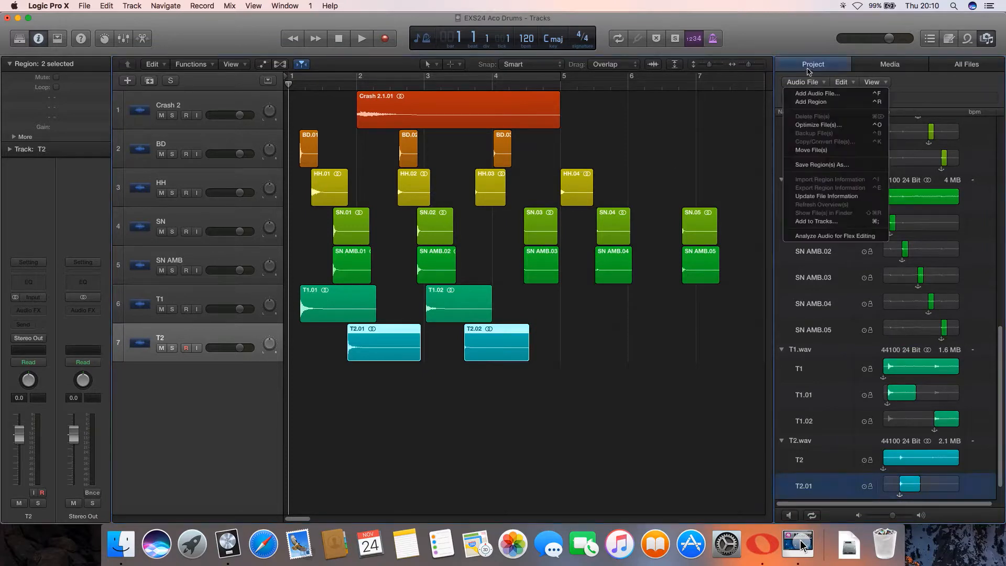
click(822, 164)
key(Return)
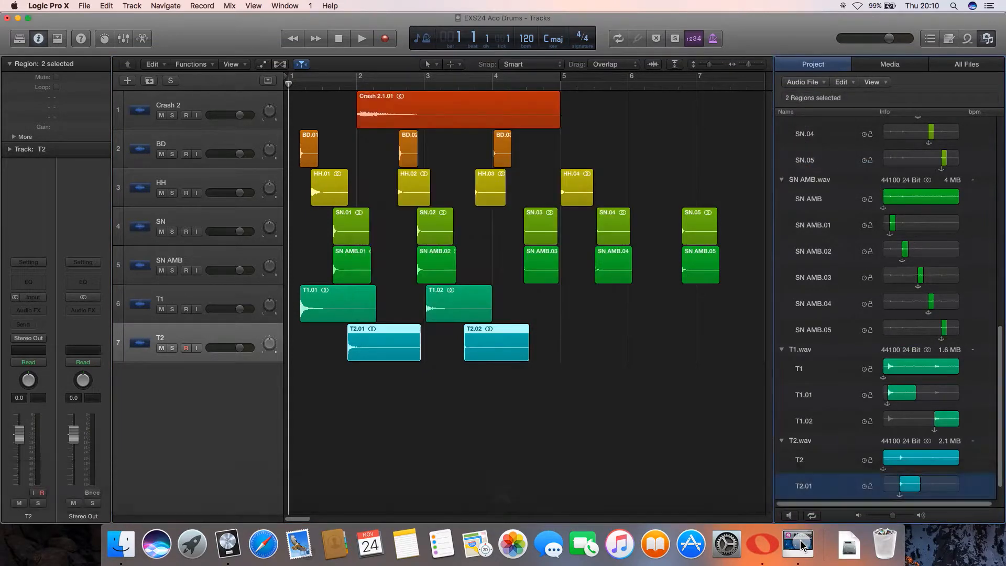
Step: Hide the project audio browser and create one software instrument track with the Default Patch and output 1 + 2
click(548, 306)
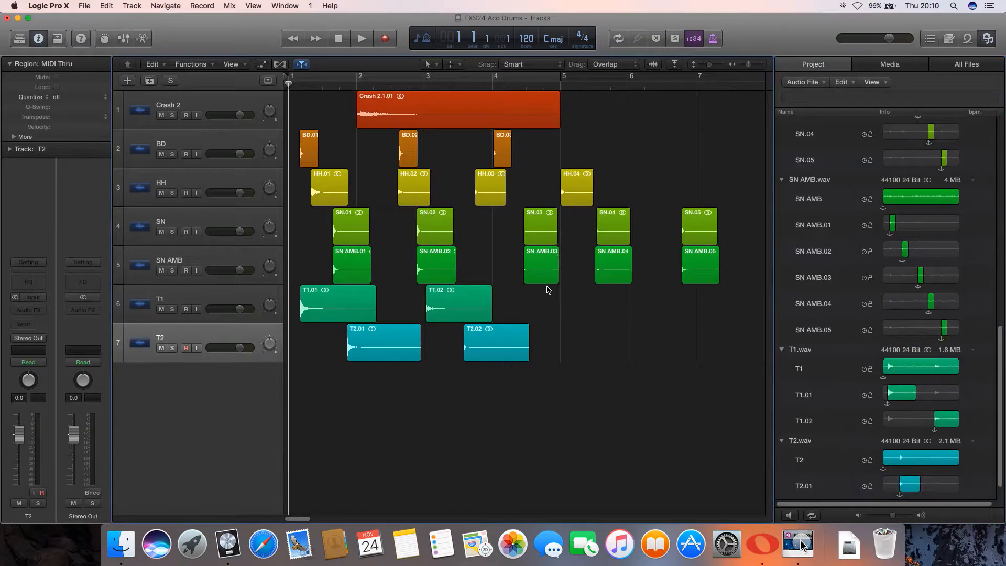
key(f)
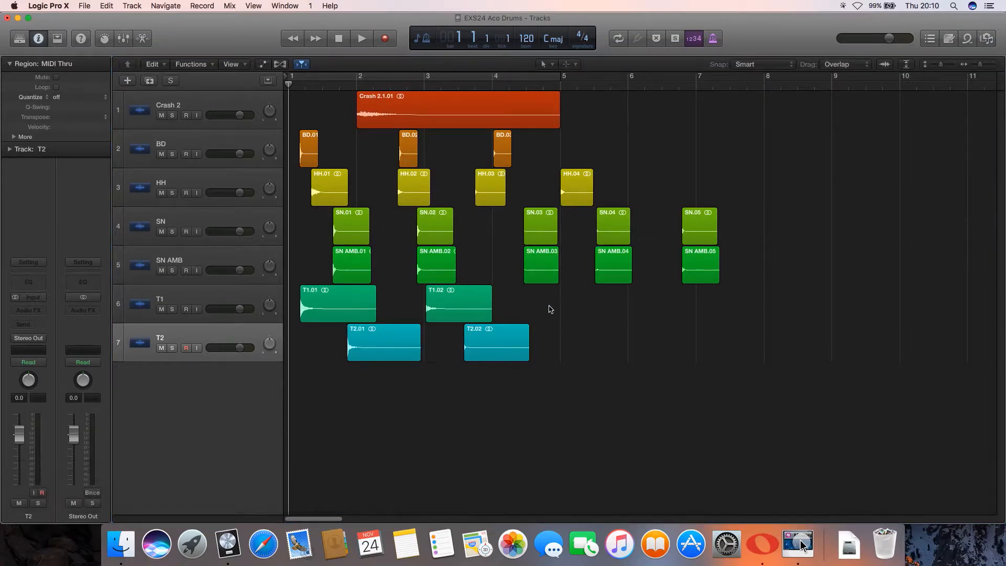
scroll(314, 349, down, 3)
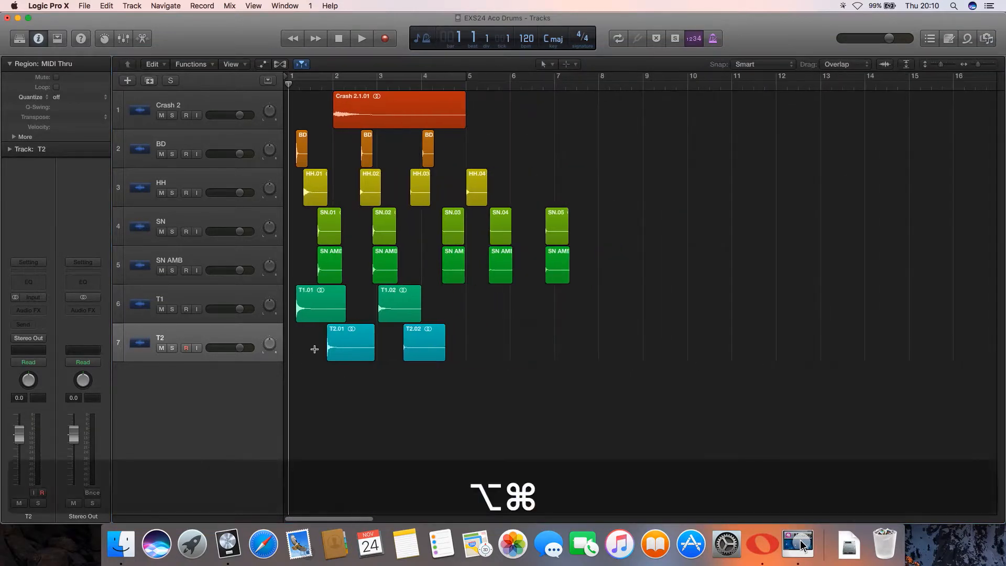
scroll(315, 350, down, 2)
scroll(315, 349, down, 1)
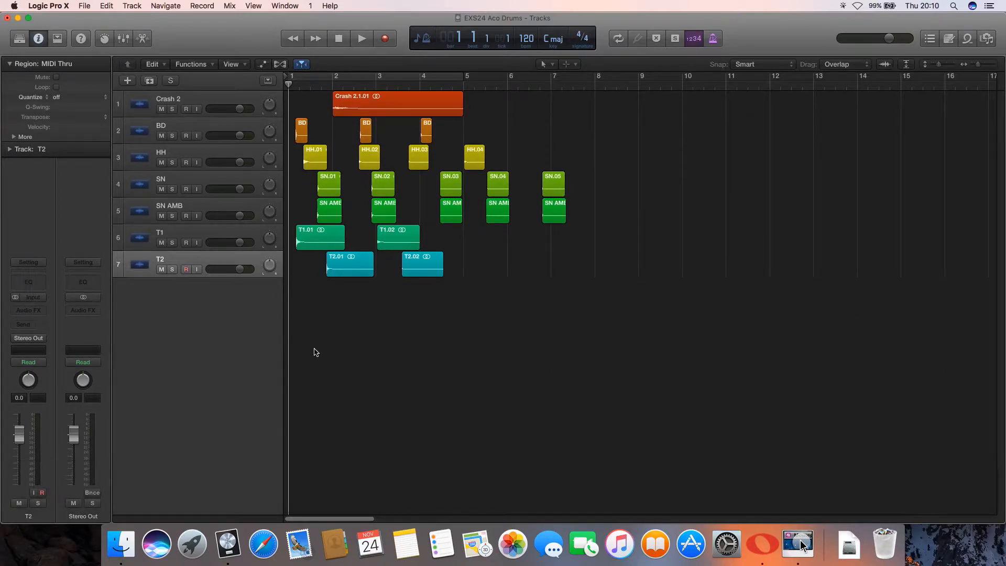
key(alt+super+n)
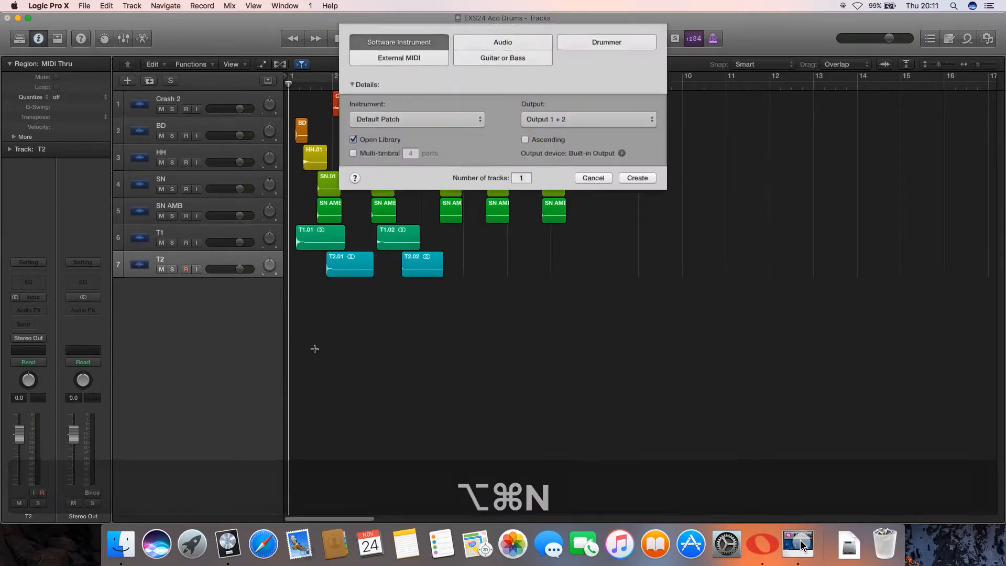
key(Return)
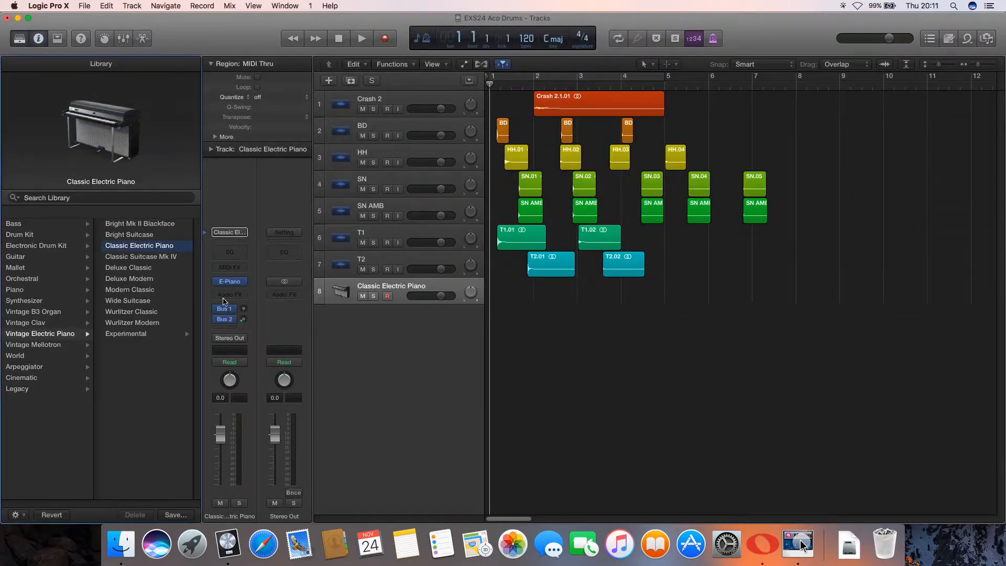
Step: Remove the Bus 1 and Bus 2 sends from the new software instrument track by setting both to No Send
click(234, 313)
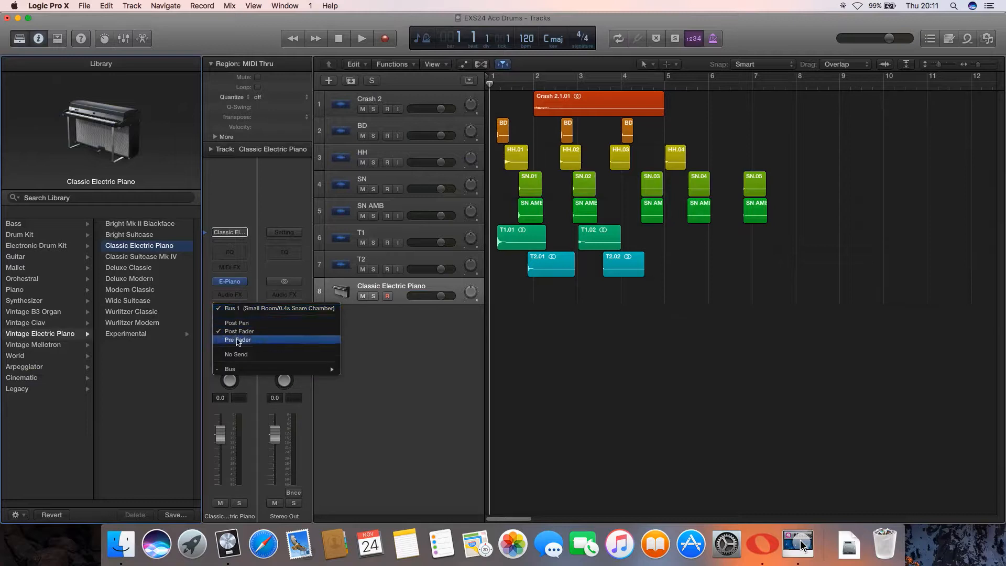
click(236, 356)
click(234, 318)
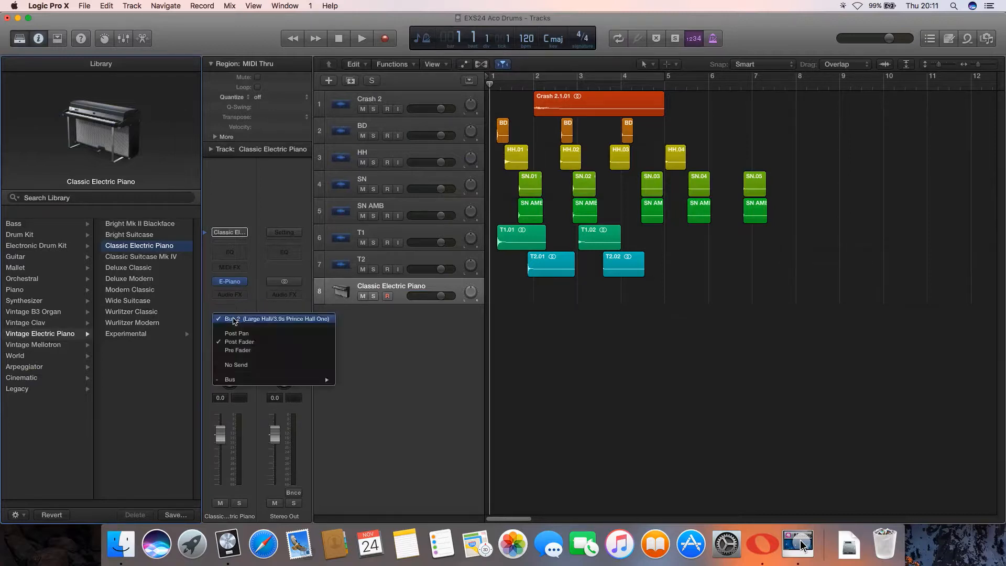
click(234, 364)
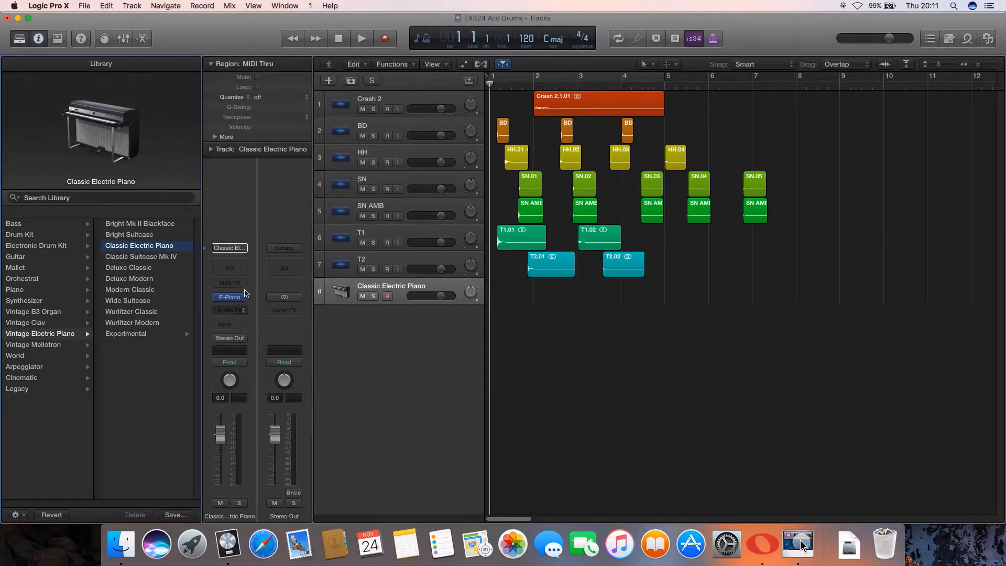
Step: Replace the electric piano instrument on the new track with a stereo EXS24 sampler and reposition its plug-in window
click(242, 294)
mouse_move(261, 406)
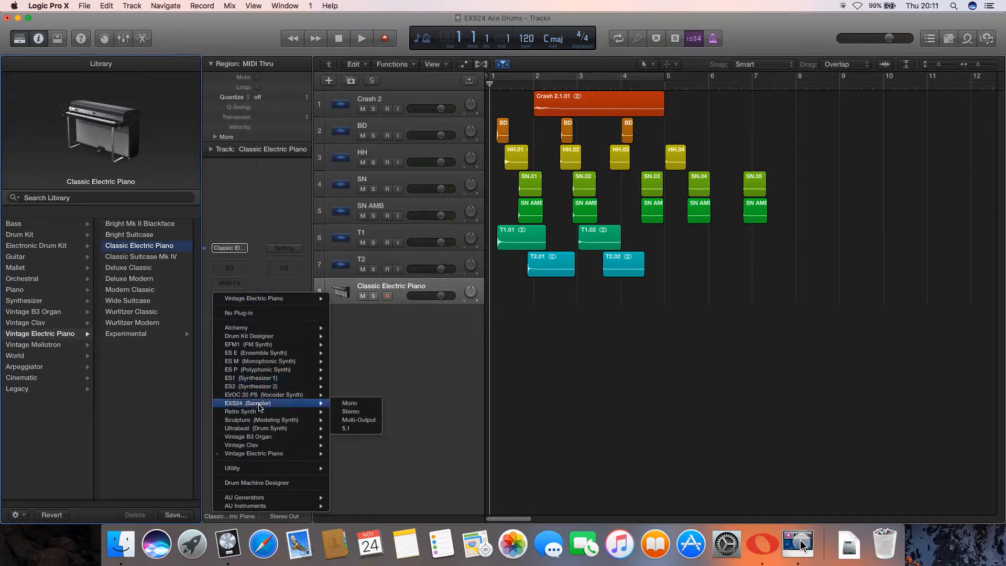
click(347, 412)
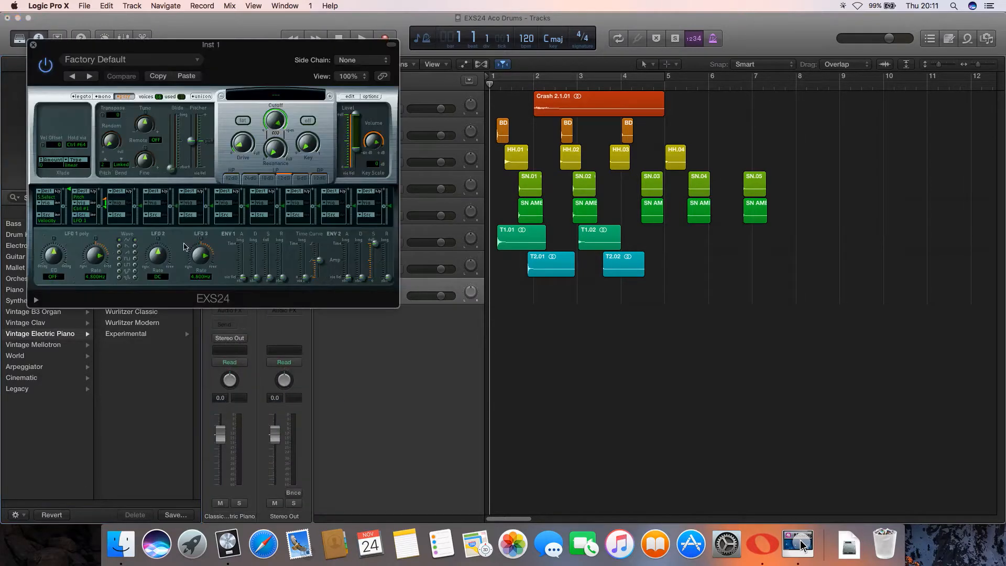
drag(210, 46, 222, 119)
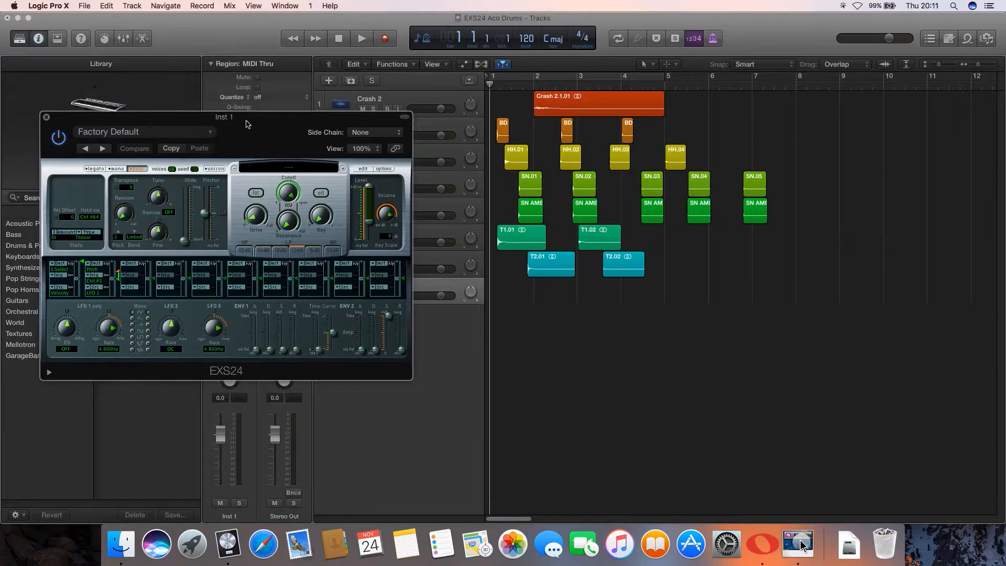
Step: Open the EXS24 Instrument Editor and create a new empty sampler instrument
click(365, 169)
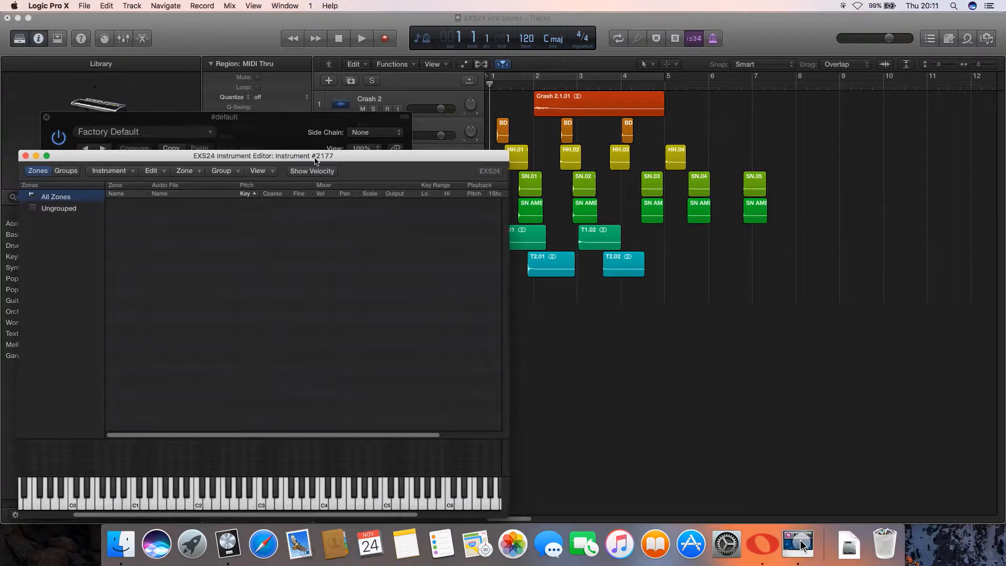
drag(312, 160, 382, 141)
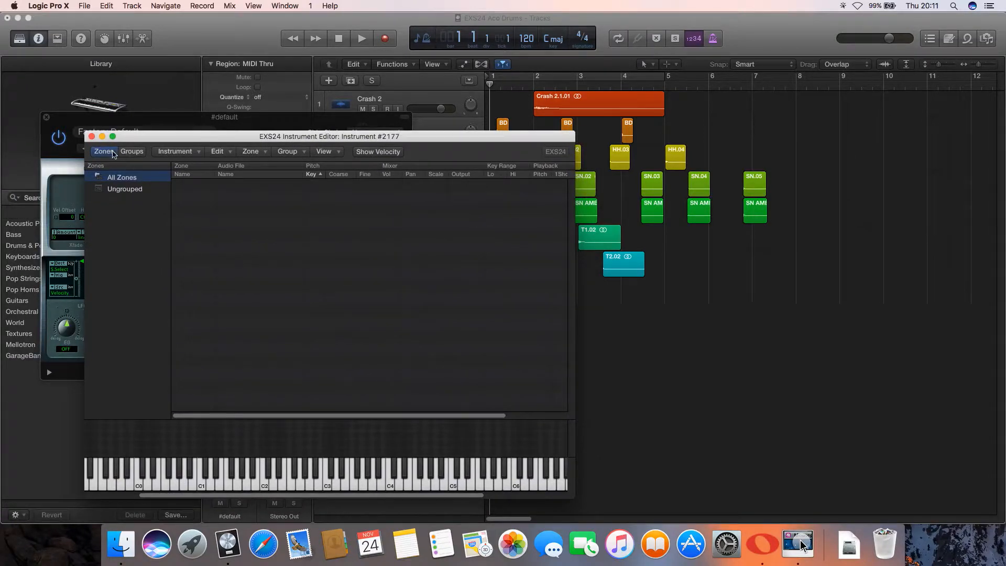
click(199, 154)
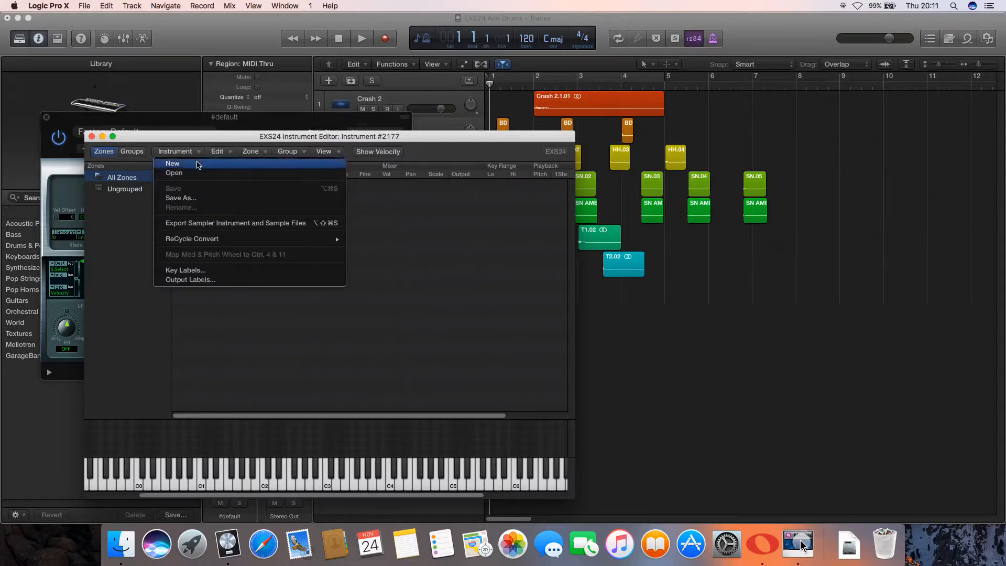
click(198, 164)
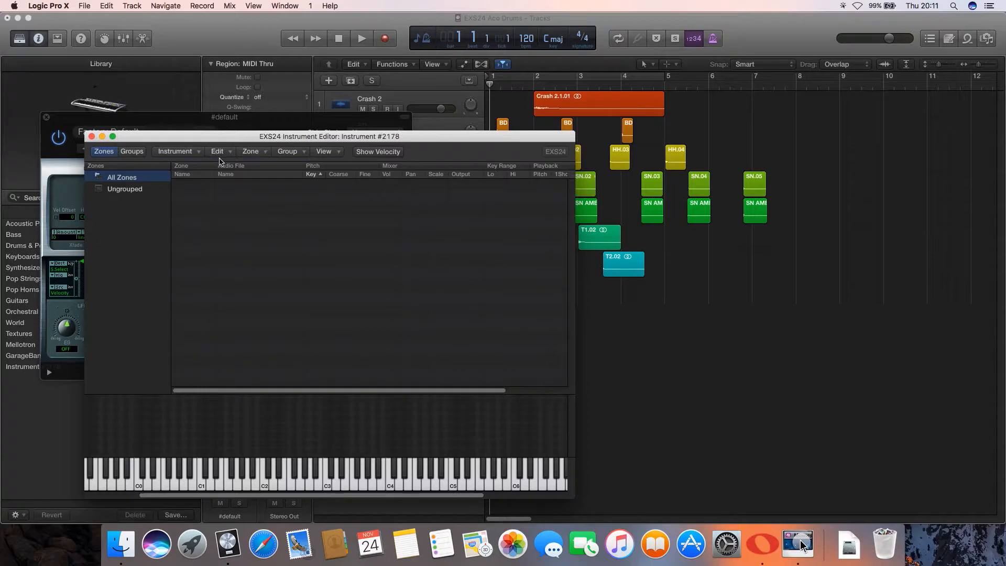
click(192, 153)
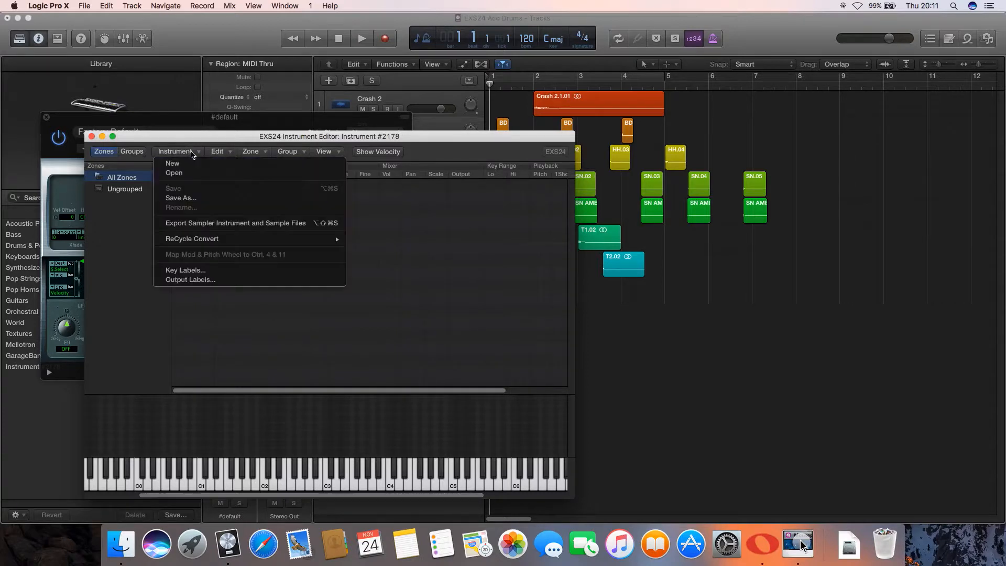
click(218, 152)
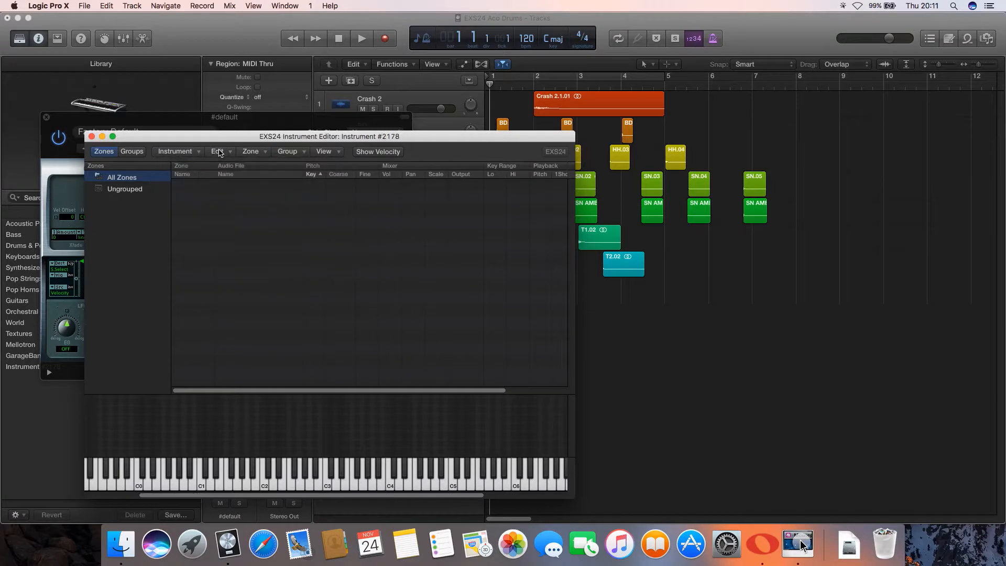
Step: Load the samples BD.01.wav, BD.02.wav and BD.03.wav from the Bounces folder together into the new instrument
click(251, 152)
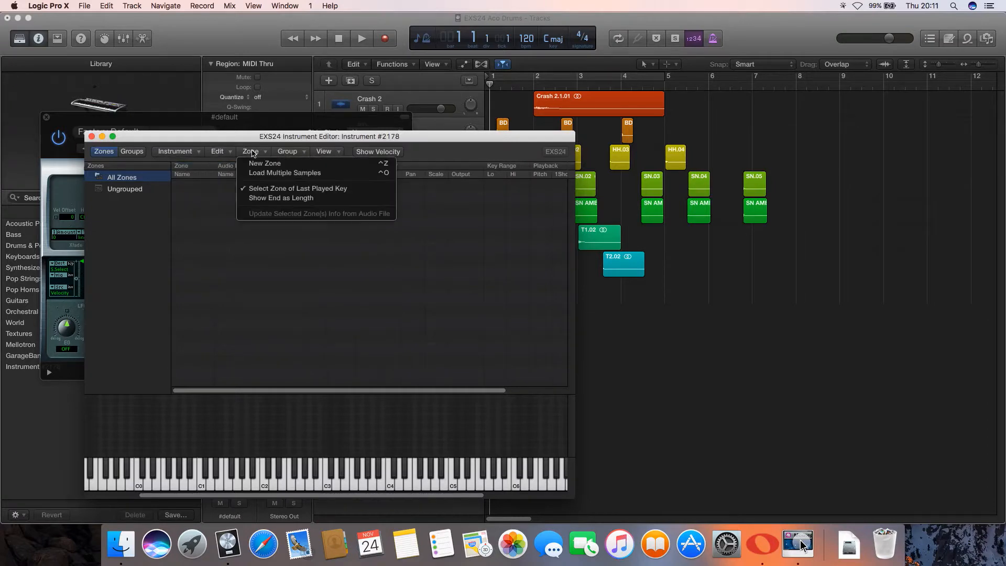
click(303, 174)
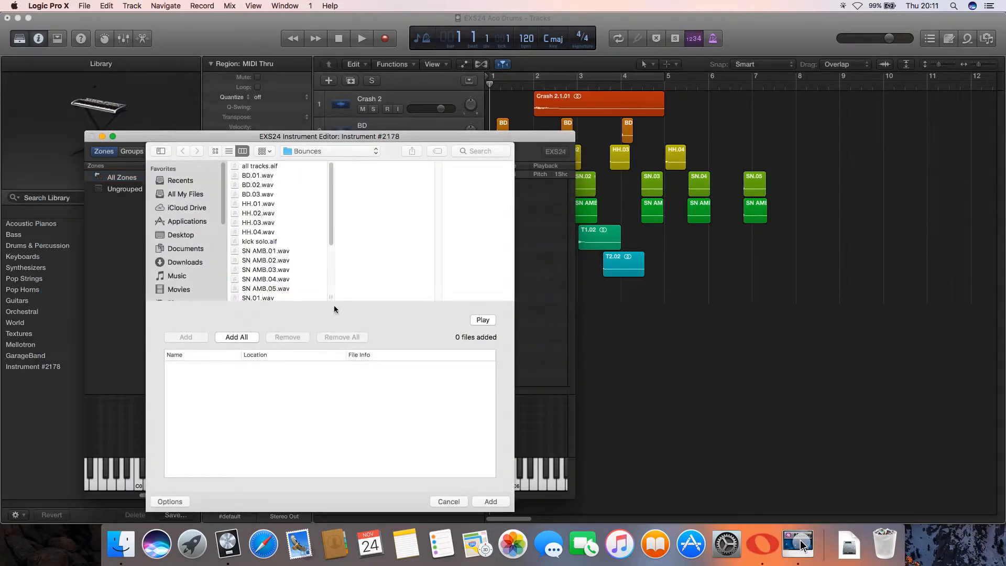
drag(331, 297, 373, 297)
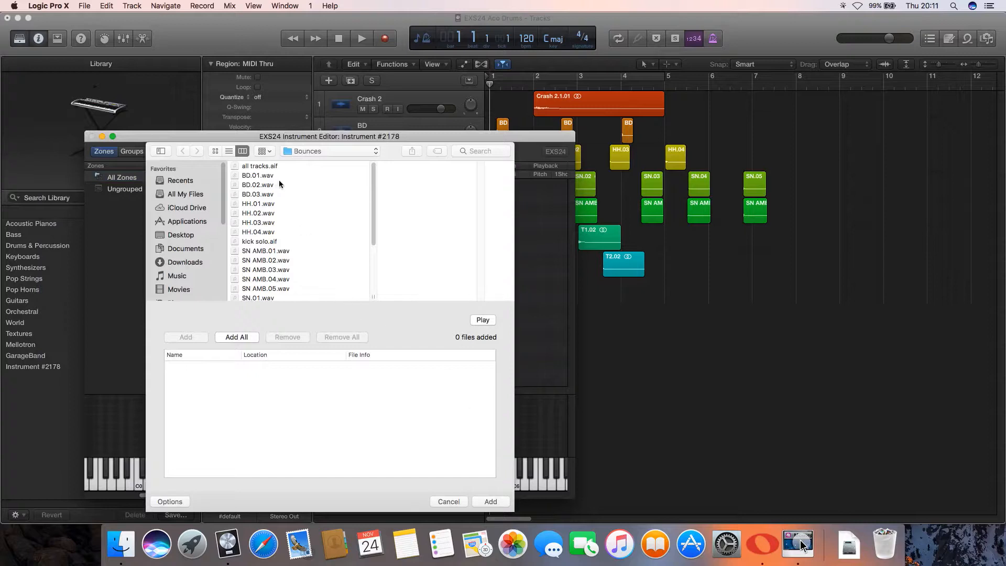
click(258, 176)
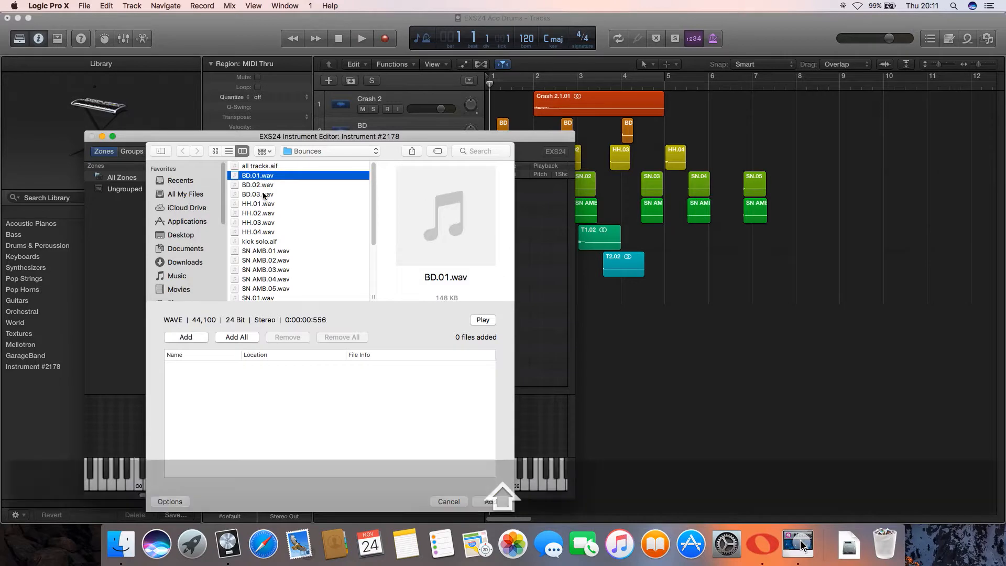
shift+click(264, 195)
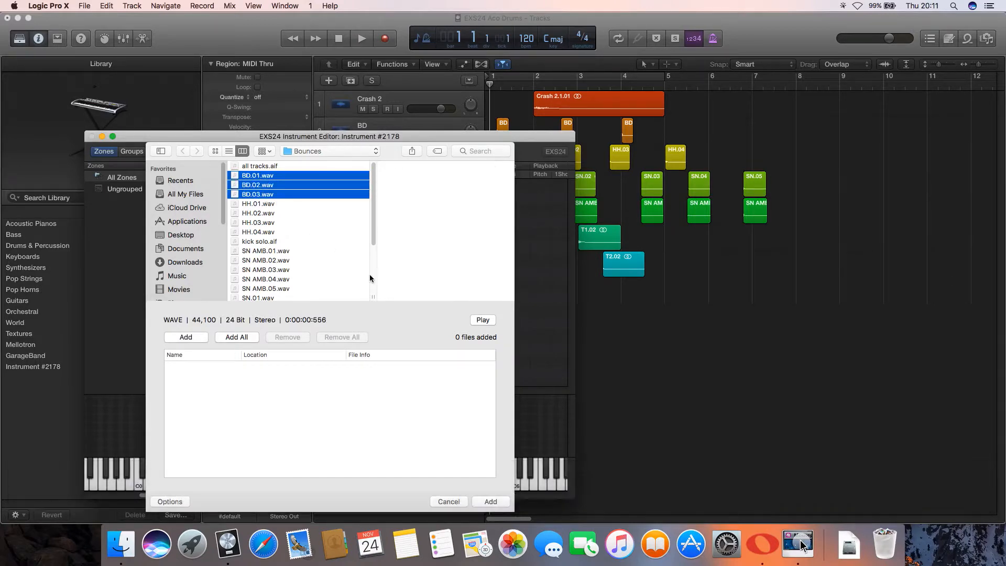
click(489, 502)
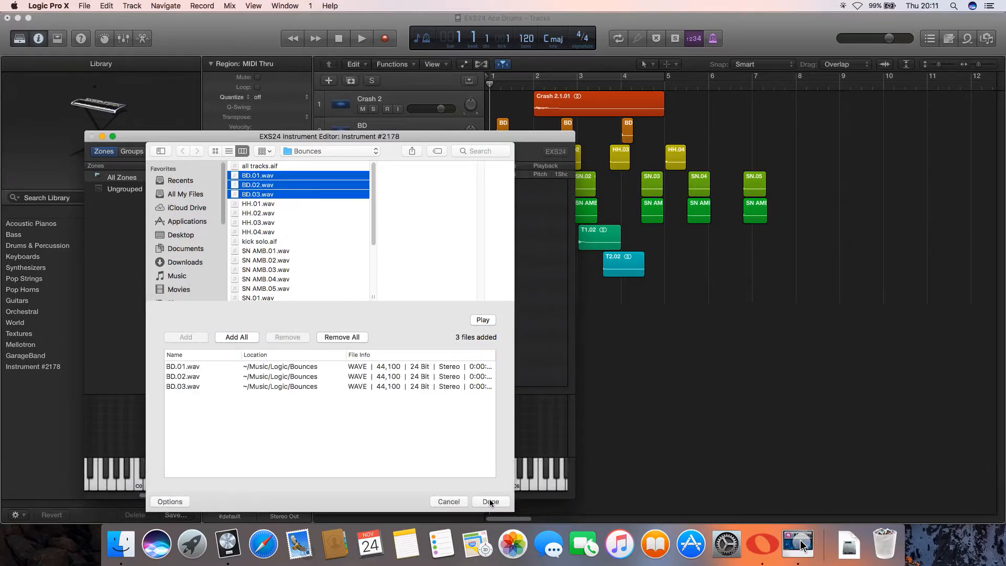
click(490, 501)
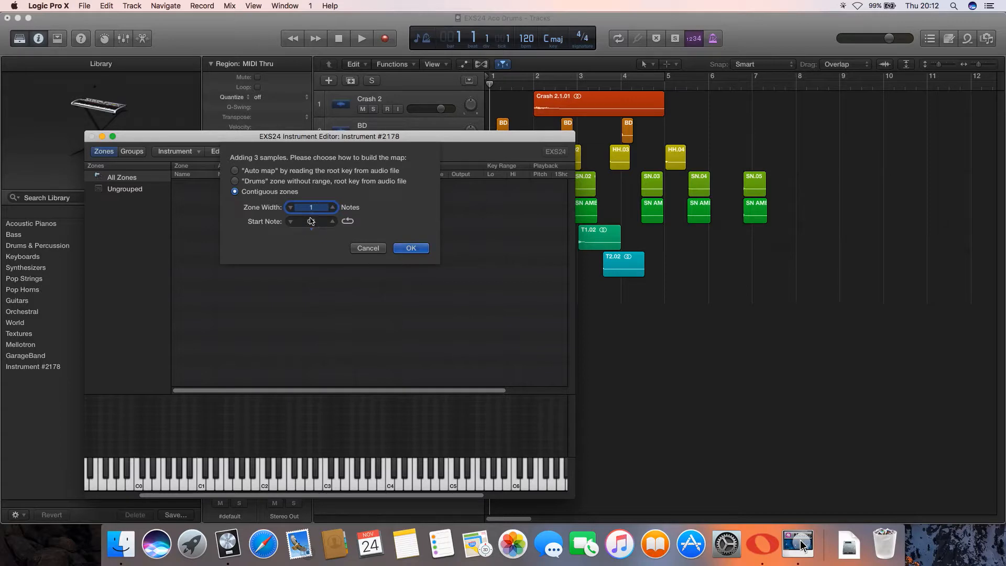
Step: Map the three bass drum samples as contiguous zones with a zone width of 1 note, starting at C1
click(234, 182)
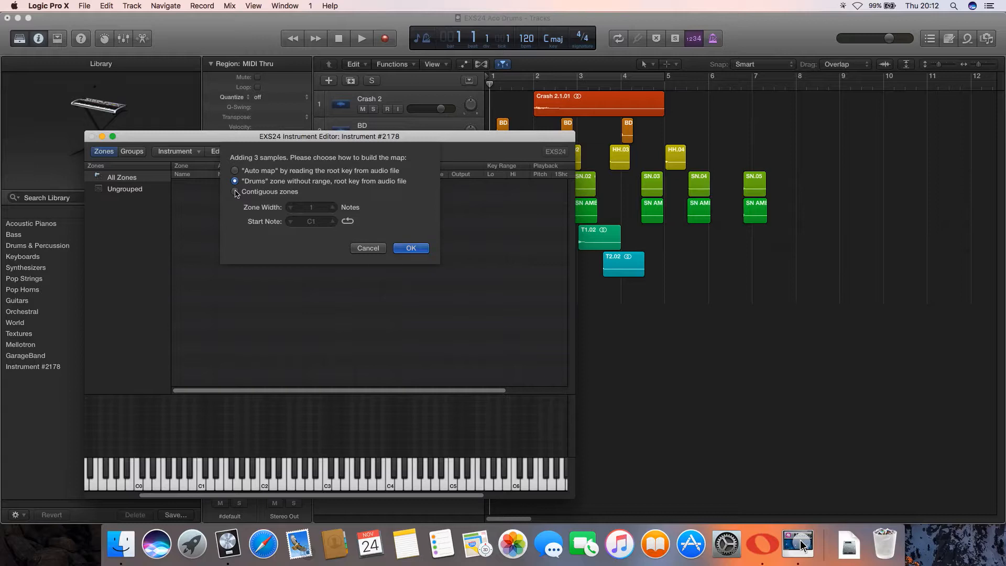
click(235, 192)
click(412, 248)
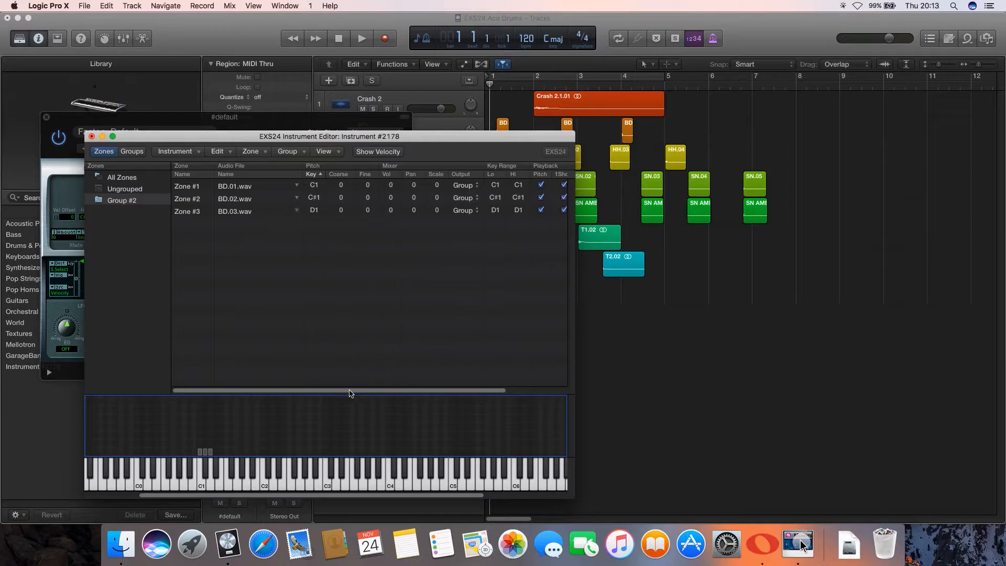
Step: Turn off pitch playback for the three bass drum zones
drag(349, 391, 415, 391)
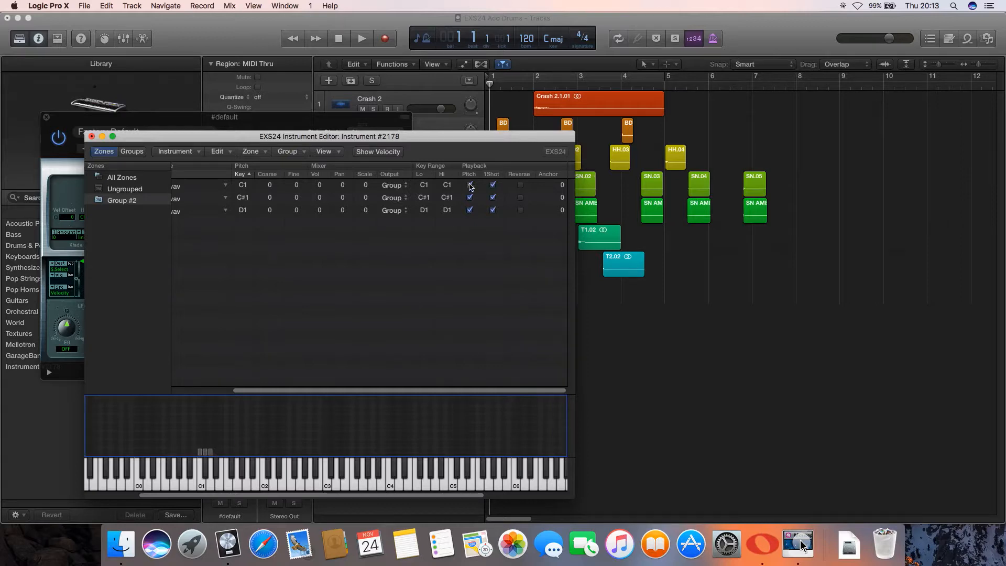
click(470, 185)
click(470, 198)
click(470, 211)
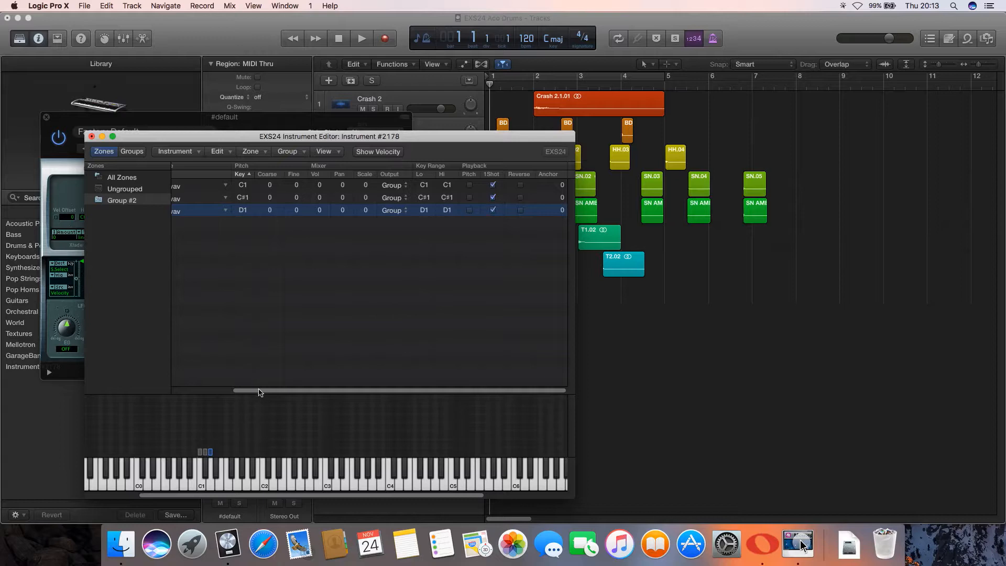
Step: Stack all three bass drum zones on the same key by setting their key ranges to C1
drag(260, 391, 187, 395)
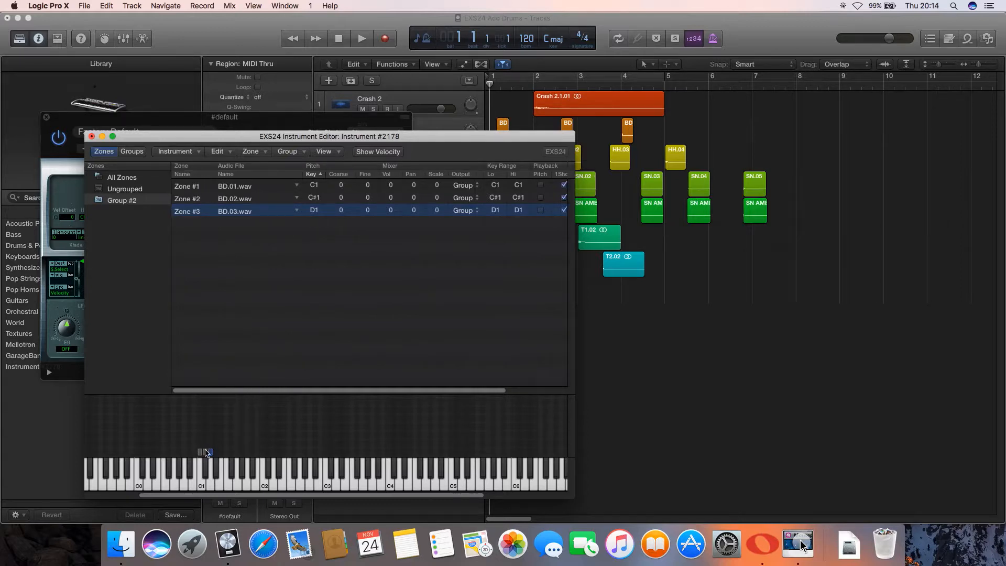
click(231, 186)
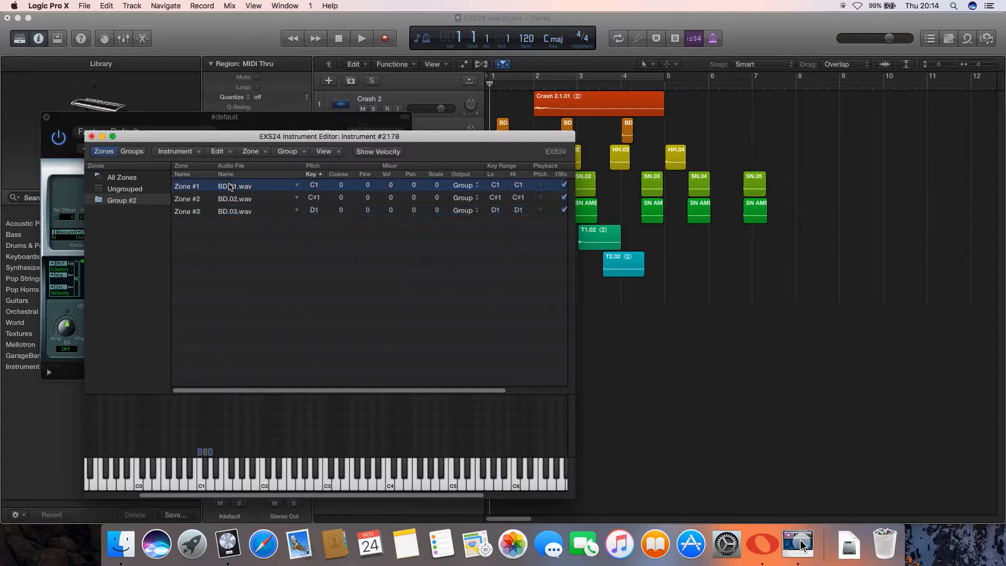
click(205, 453)
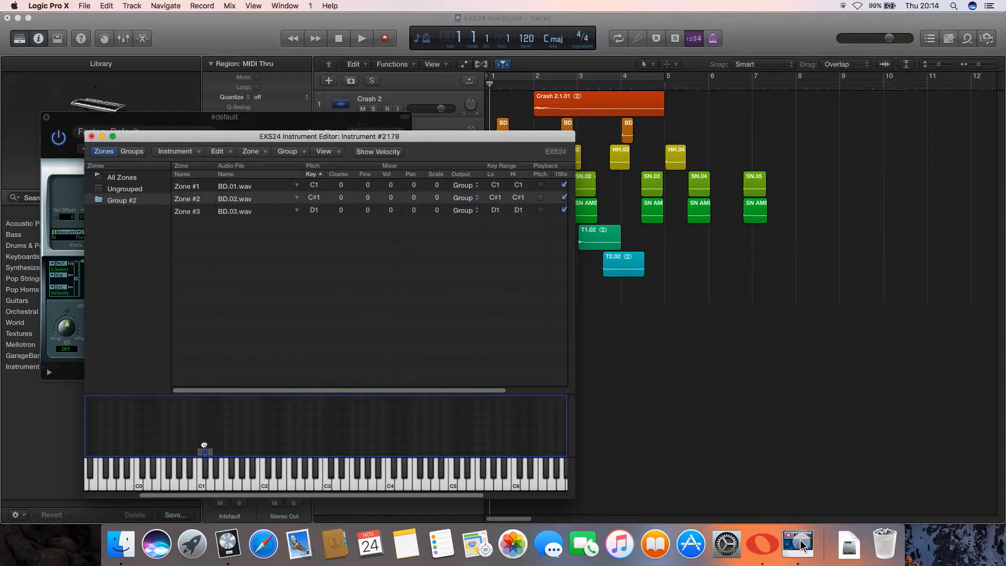
drag(205, 446, 202, 430)
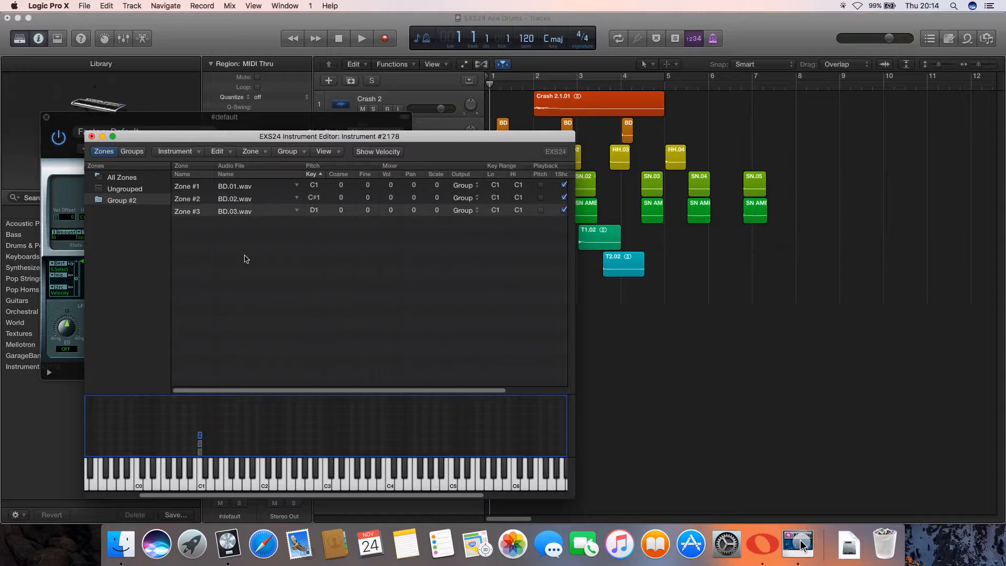
Step: Save the sampler instrument as Aco Drums in the Sampler Instruments folder
click(189, 155)
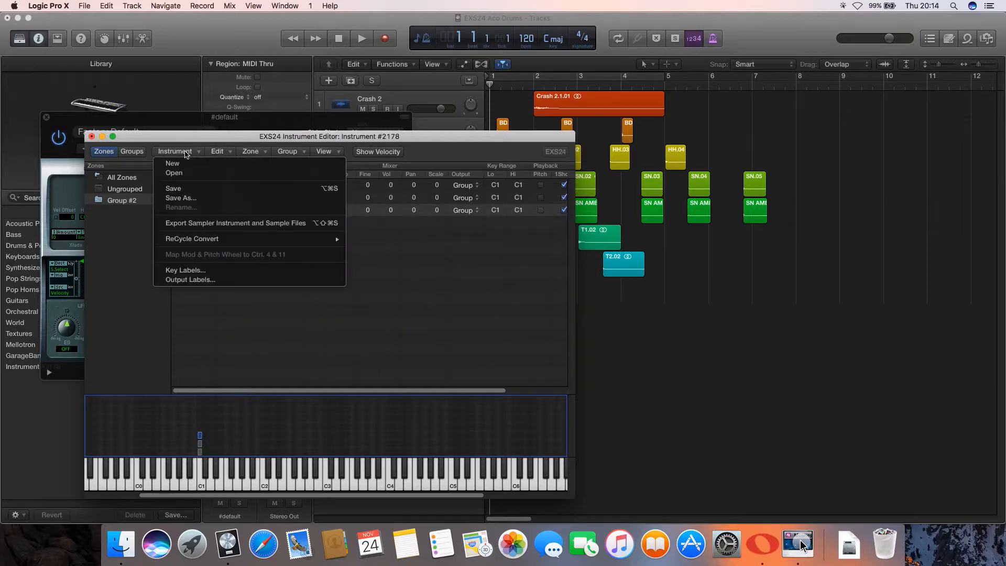
click(189, 189)
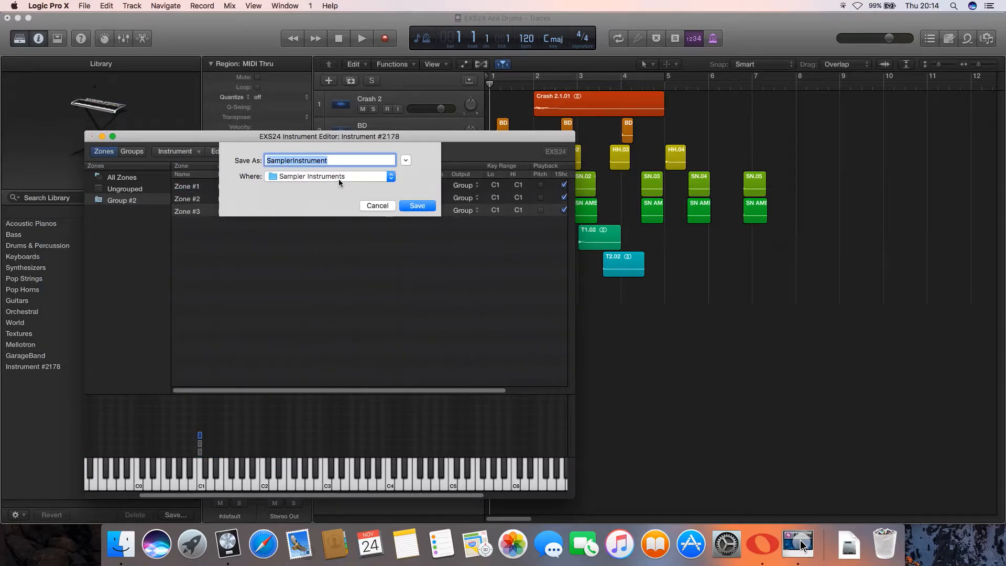
text(Ac)
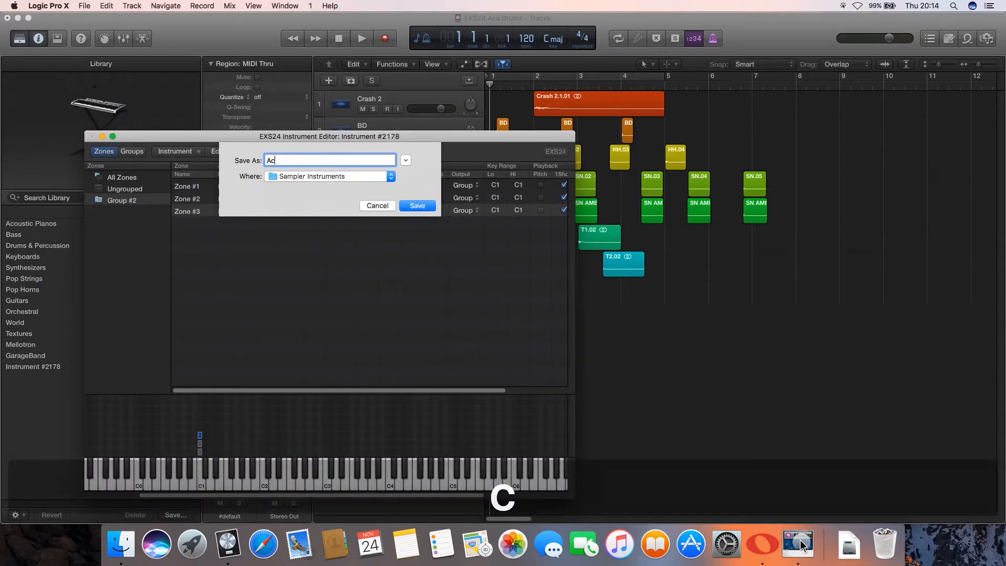
text(o)
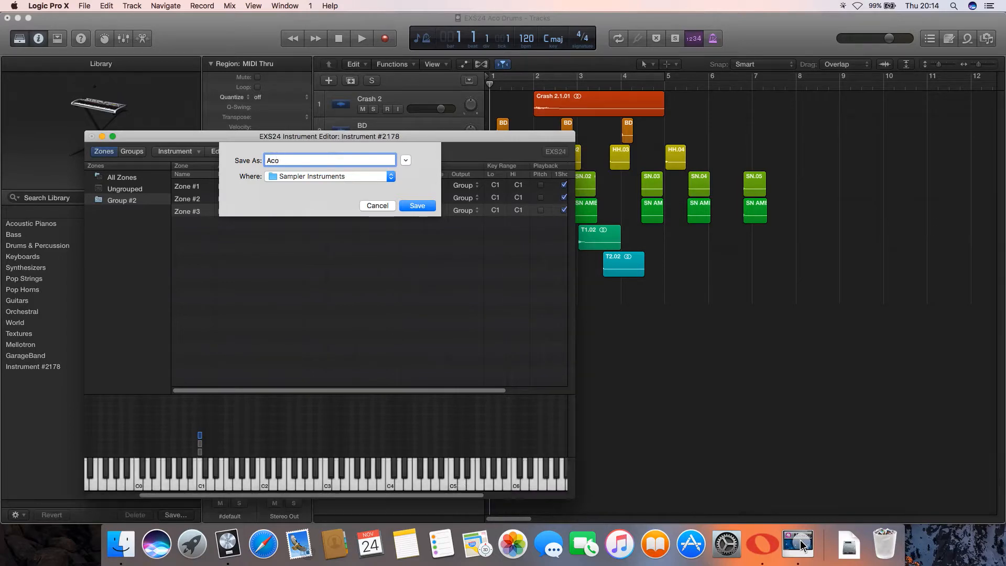
text( Drums)
key(Return)
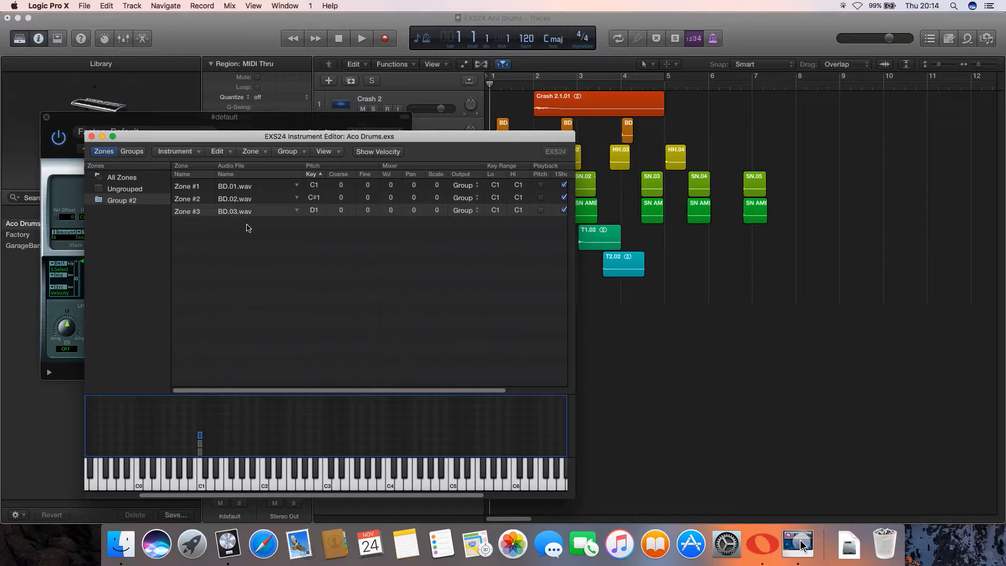
Step: Examine the playback settings of the bass drum zones and go through the three samples one by one
scroll(247, 226, right, 5)
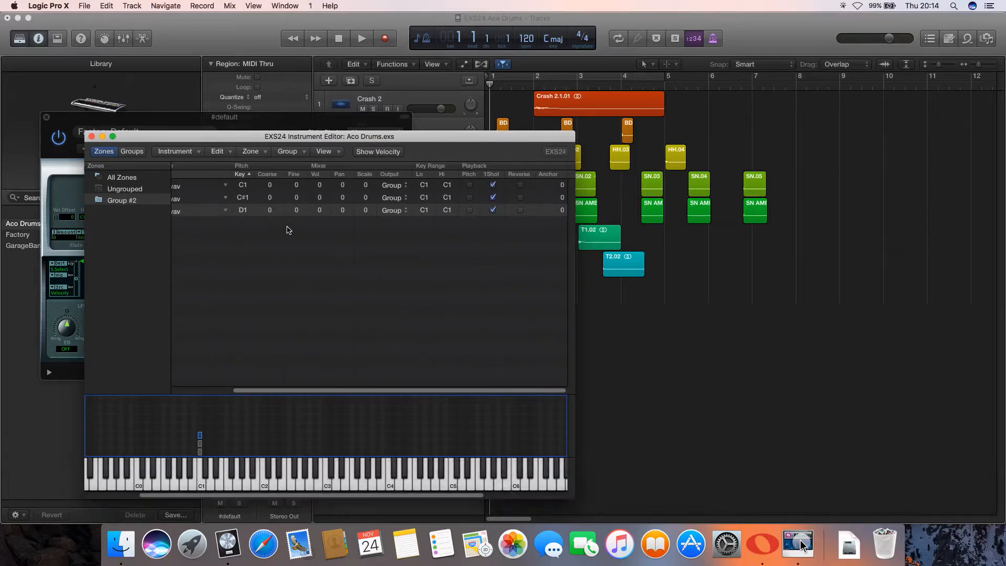
scroll(296, 235, left, 5)
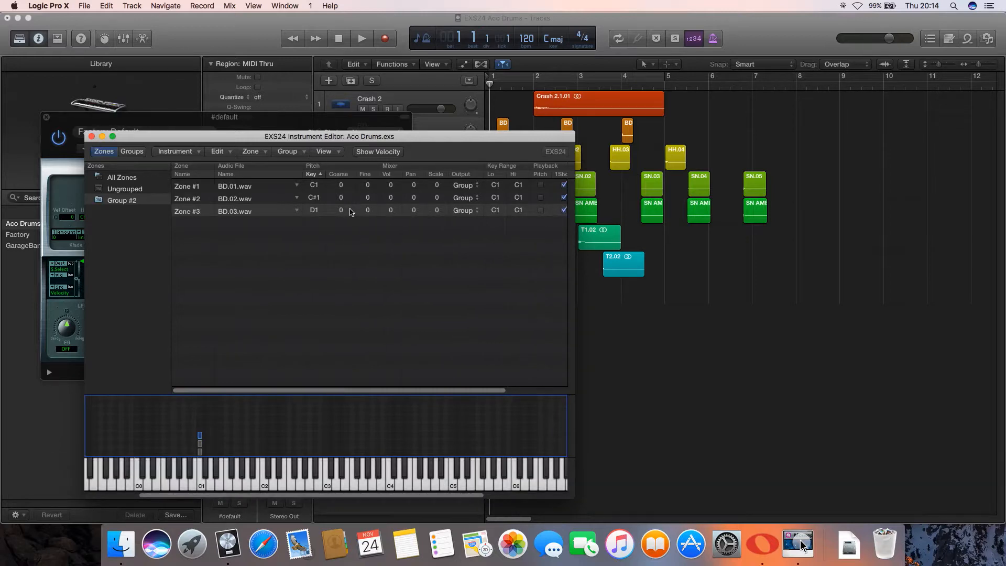
click(235, 187)
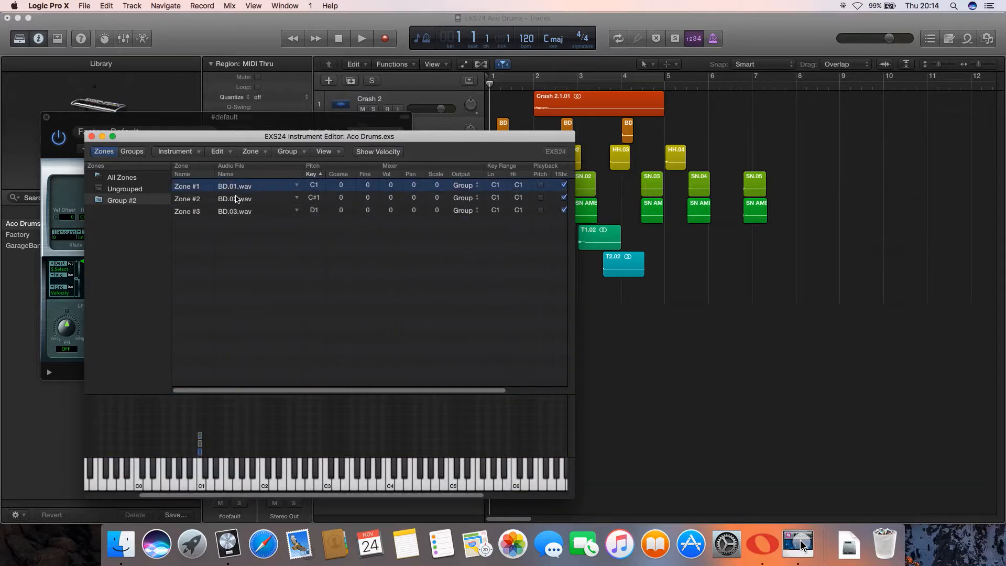
click(236, 199)
click(236, 212)
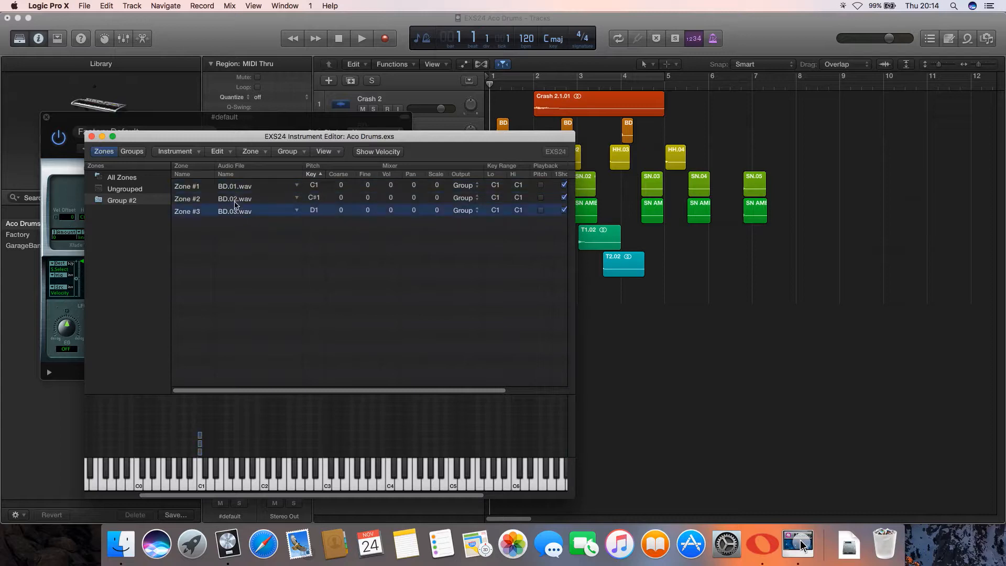
click(236, 198)
click(235, 187)
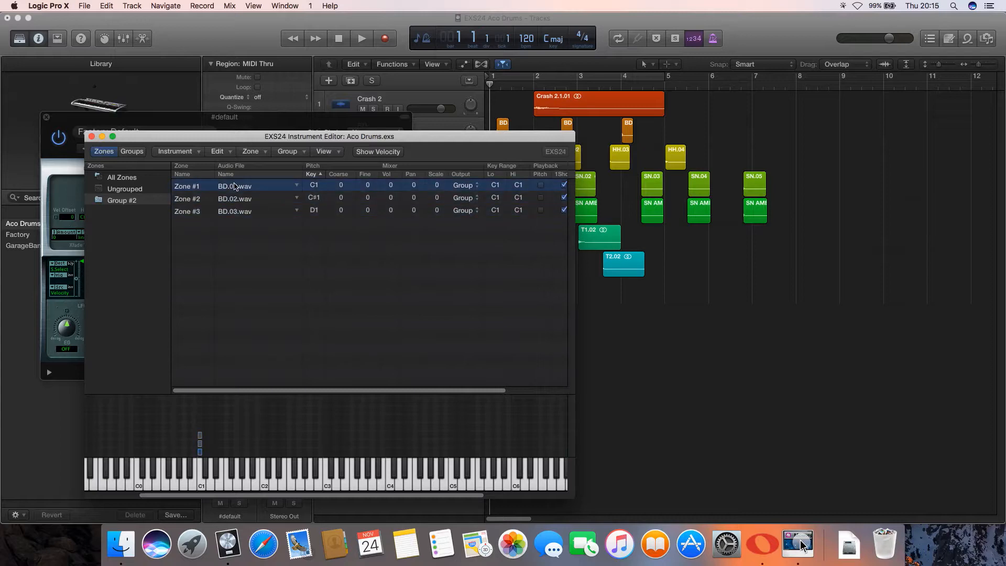
Step: Show the zone velocity range columns and place them directly after the audio file name column
mouse_move(205, 137)
mouse_down()
mouse_move(287, 162)
mouse_move(203, 146)
mouse_up()
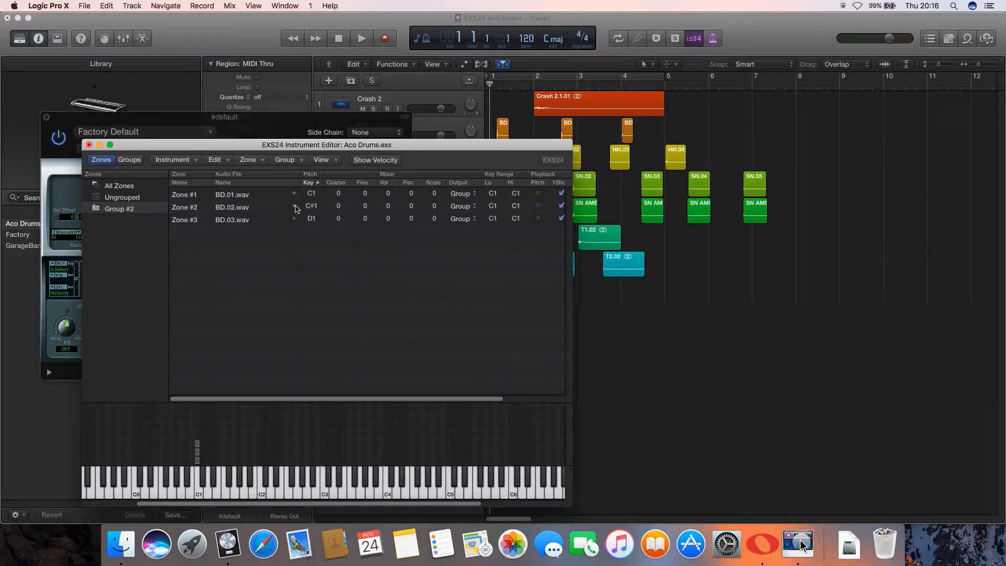
click(324, 163)
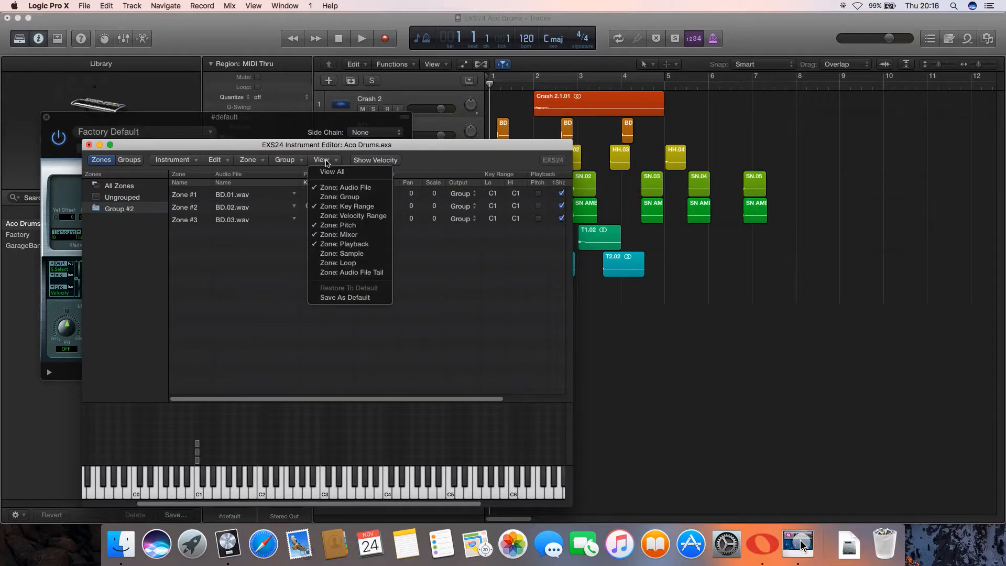
click(371, 216)
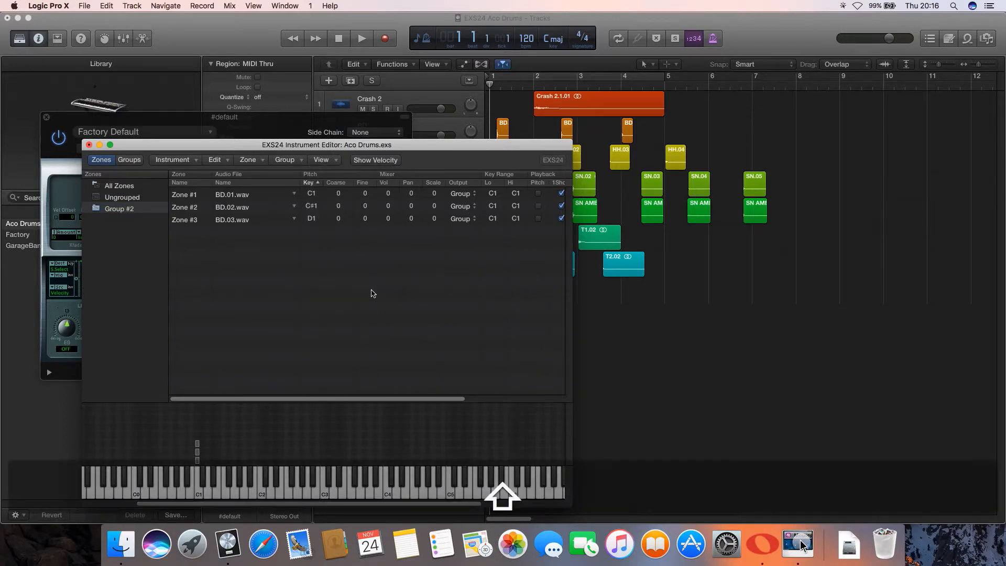
scroll(371, 293, right, 5)
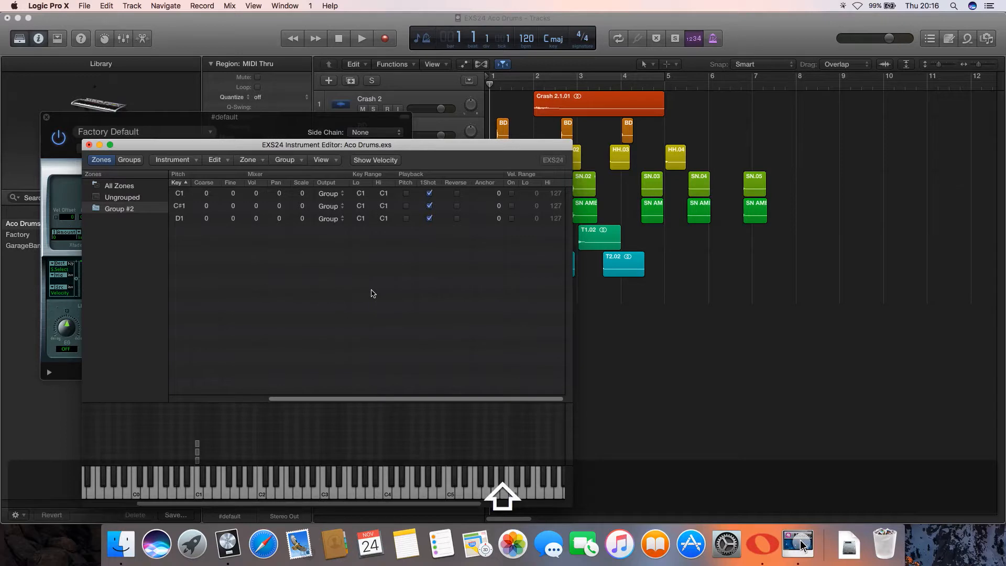
key(shift)
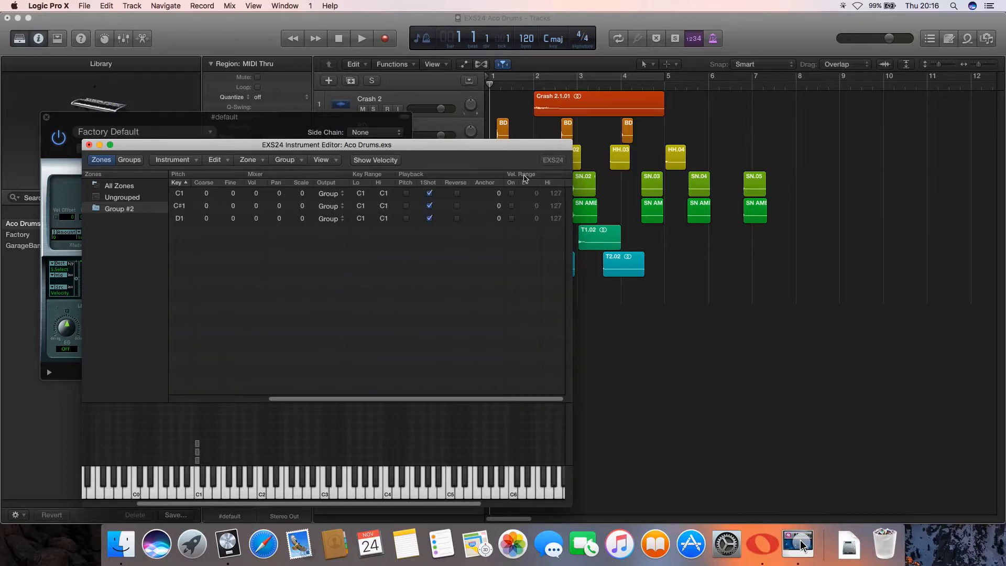
drag(525, 183, 313, 198)
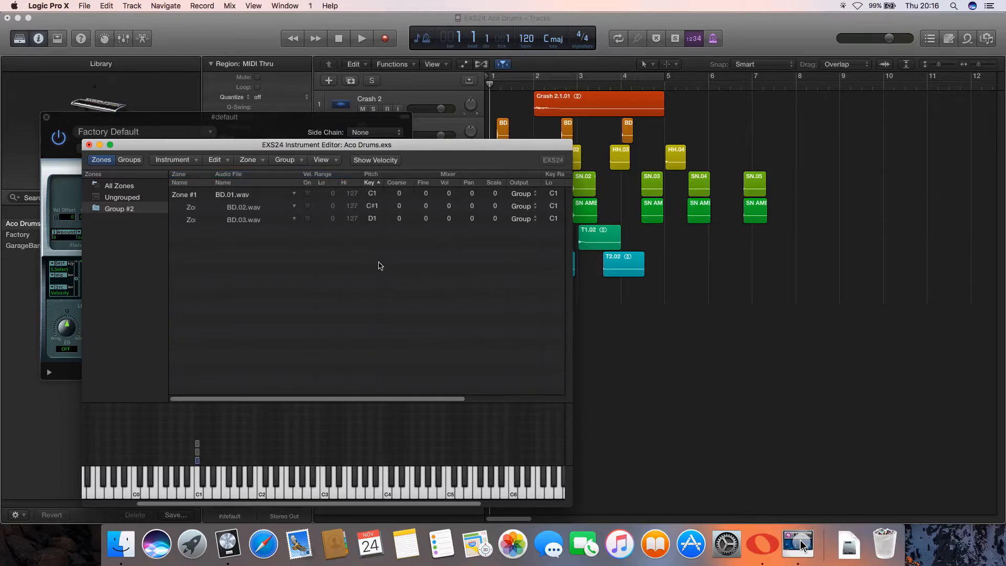
Step: Enable the velocity range for the BD.01.wav, BD.02.wav and BD.03.wav zones
click(308, 193)
click(308, 206)
click(308, 219)
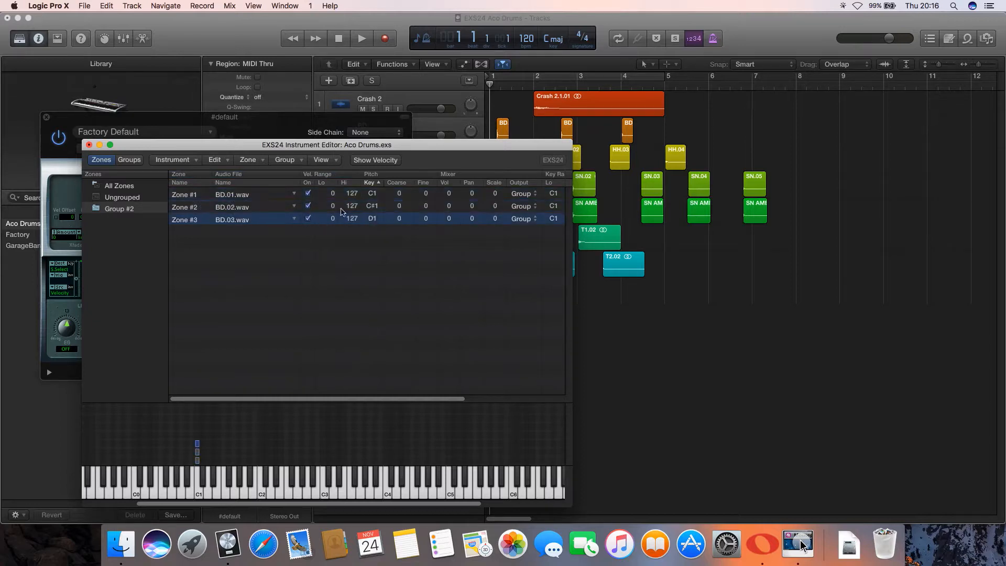
Step: Set the upper velocity limit of the BD.01.wav zone to 60
click(230, 196)
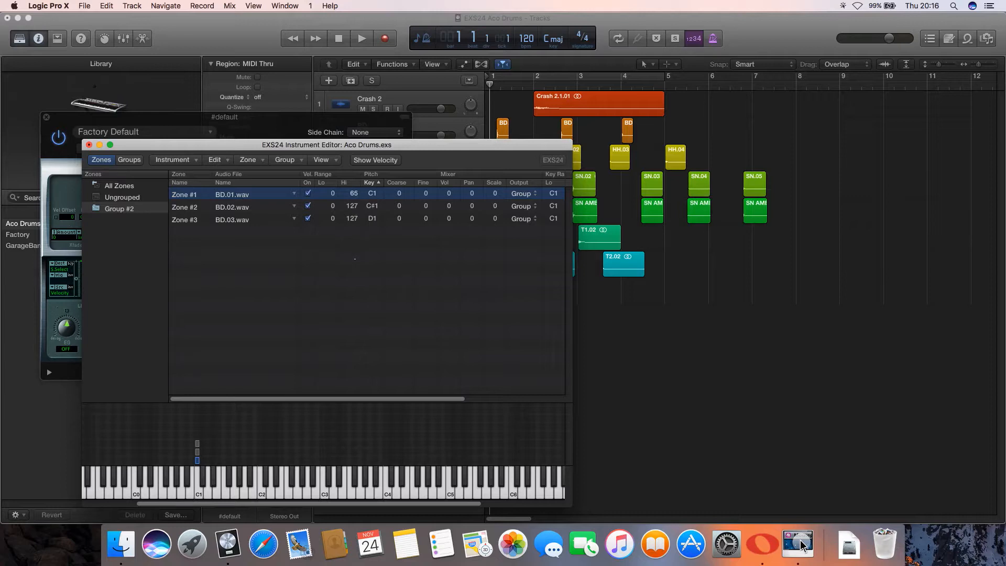
double_click(353, 194)
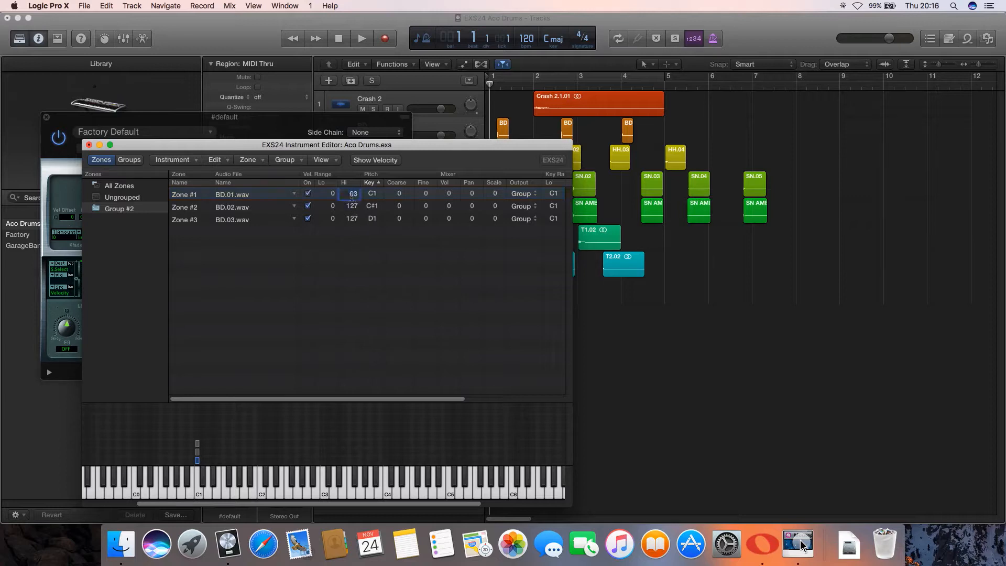
text(60)
key(Return)
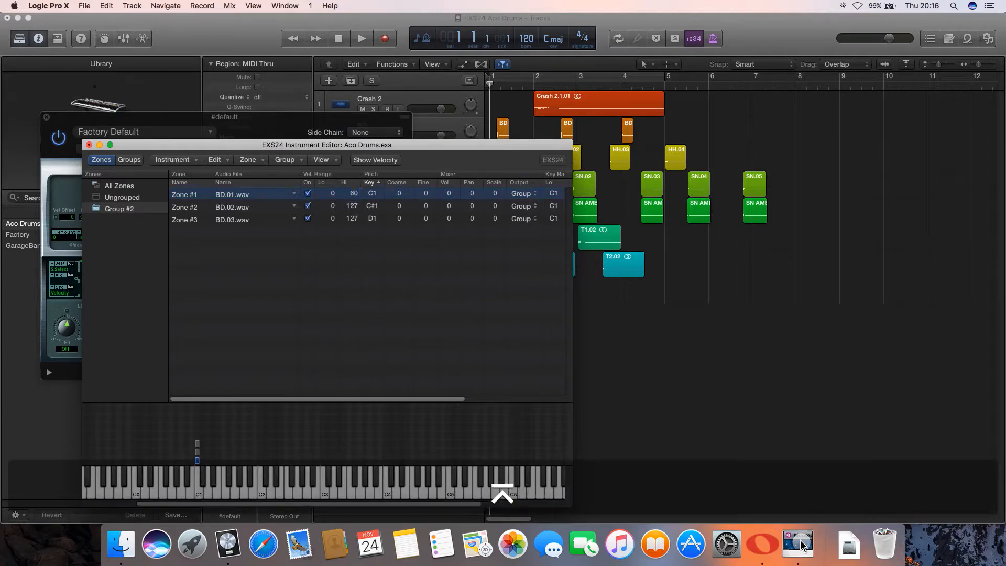
Step: Set the velocity range of the BD.02.wav zone to 60–110
click(352, 208)
double_click(334, 206)
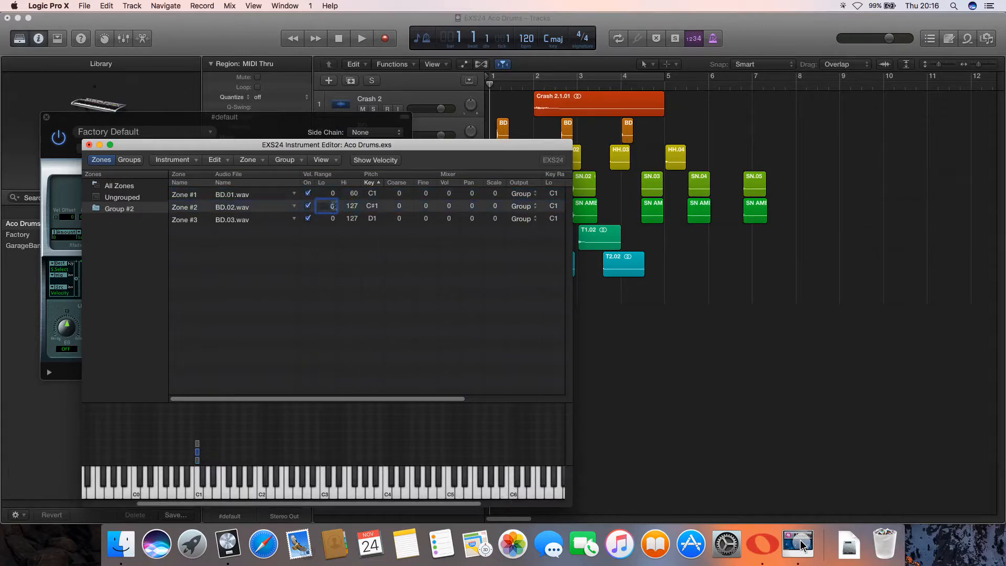
text(60)
key(Return)
double_click(352, 206)
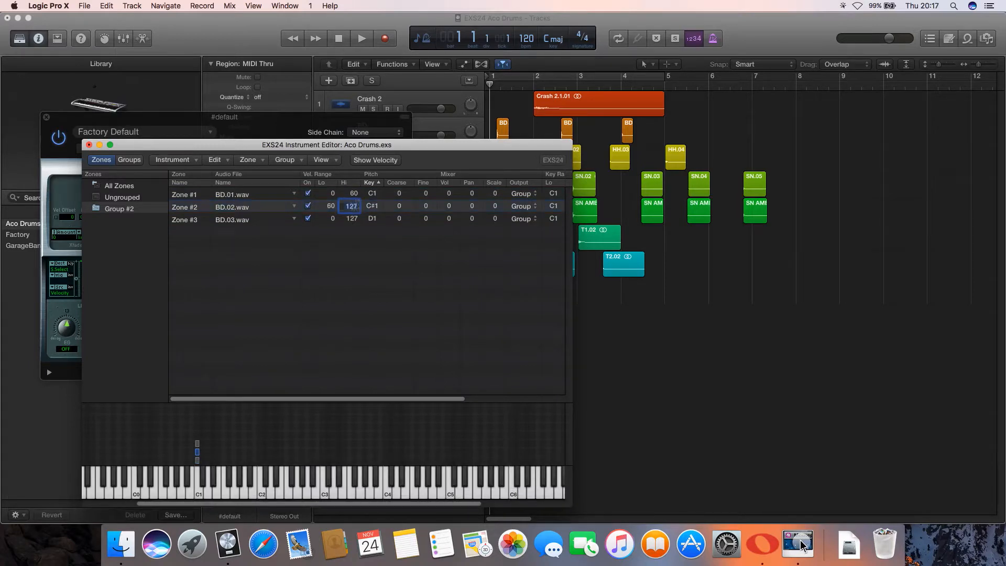
text(110)
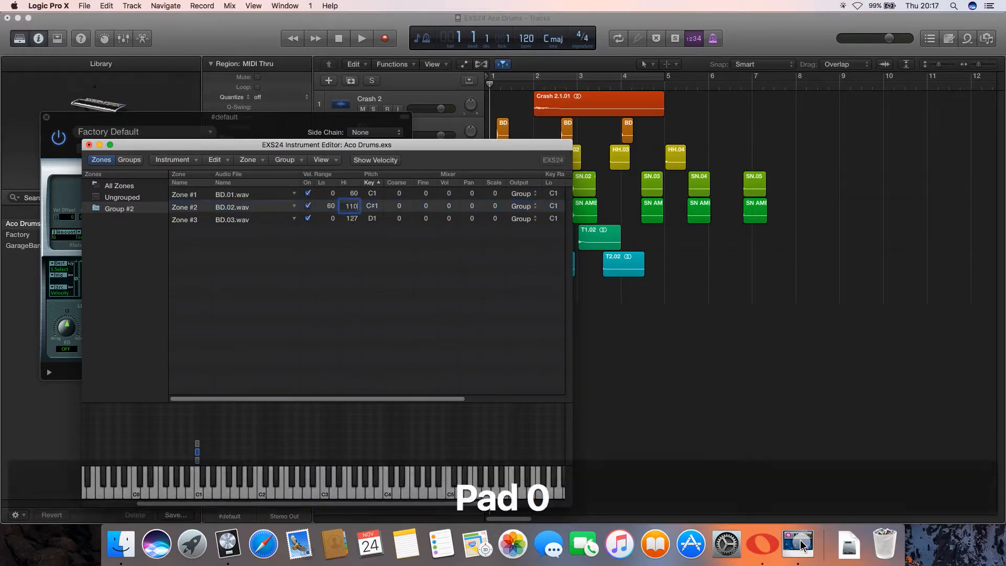
key(Return)
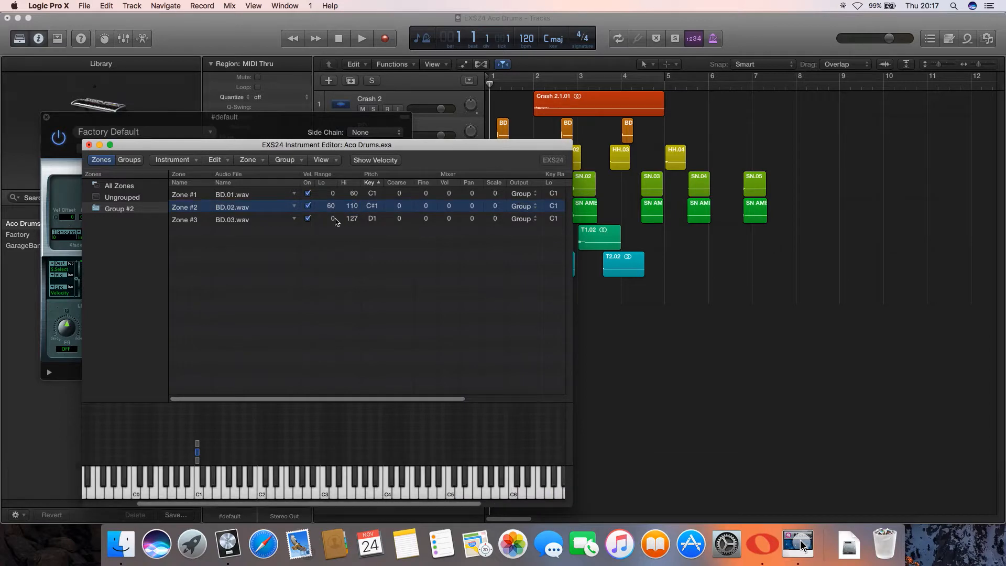
Step: Set the lower velocity limit of the BD.03.wav zone to 110
double_click(333, 220)
text(1)
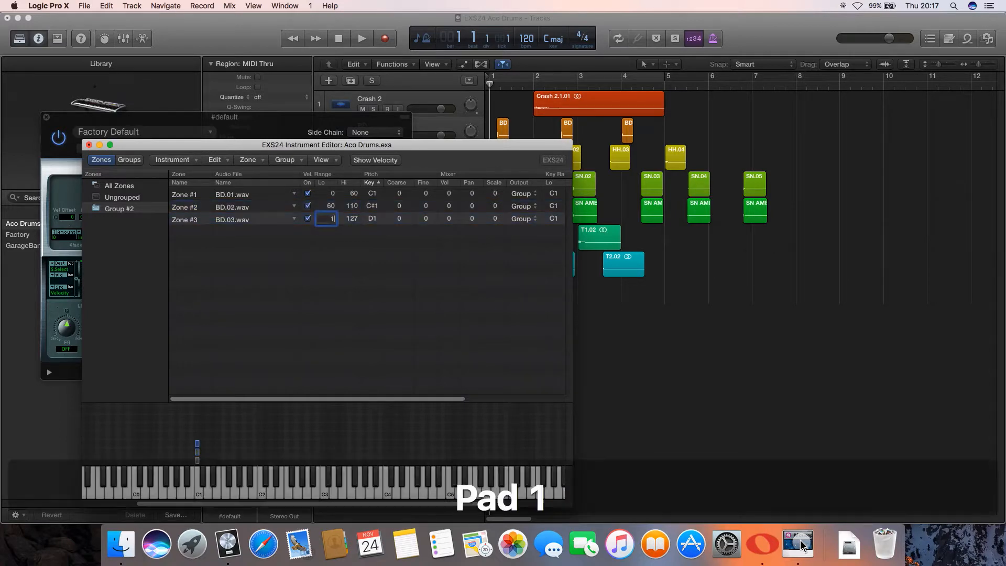
text(10)
key(Return)
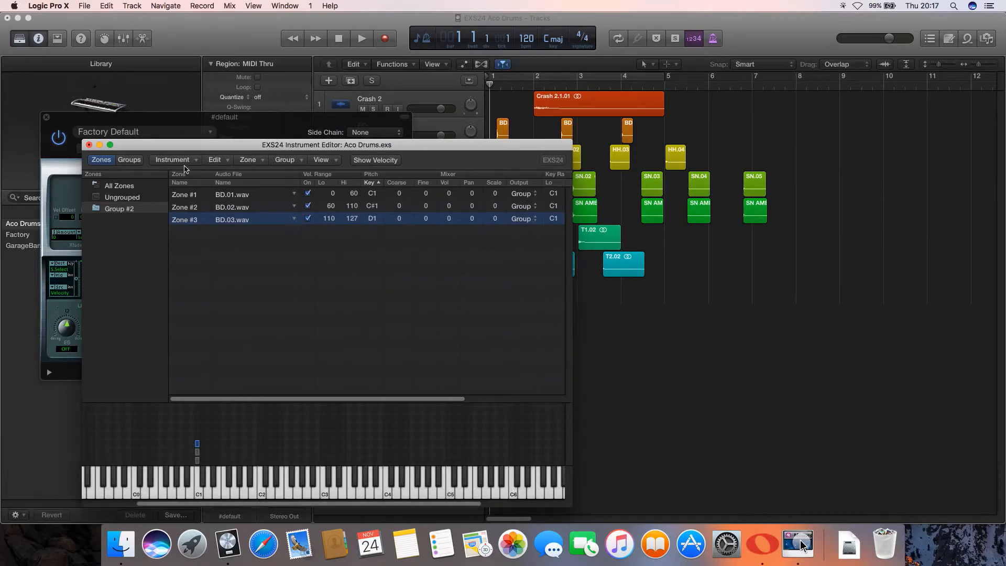
Step: Save the changes to the Aco Drums instrument and arrange the sampler and instrument editor windows side by side
key(super+s)
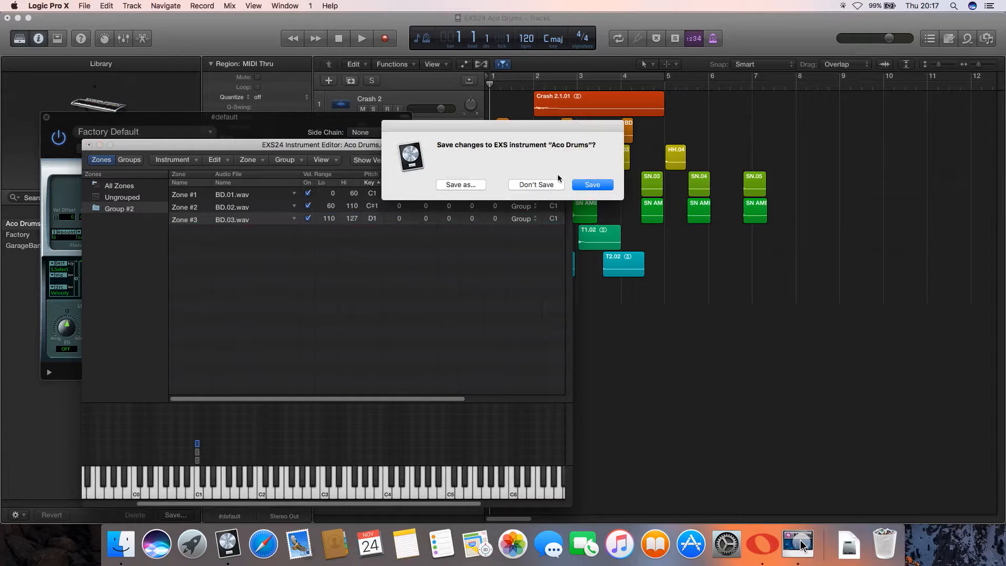
click(589, 185)
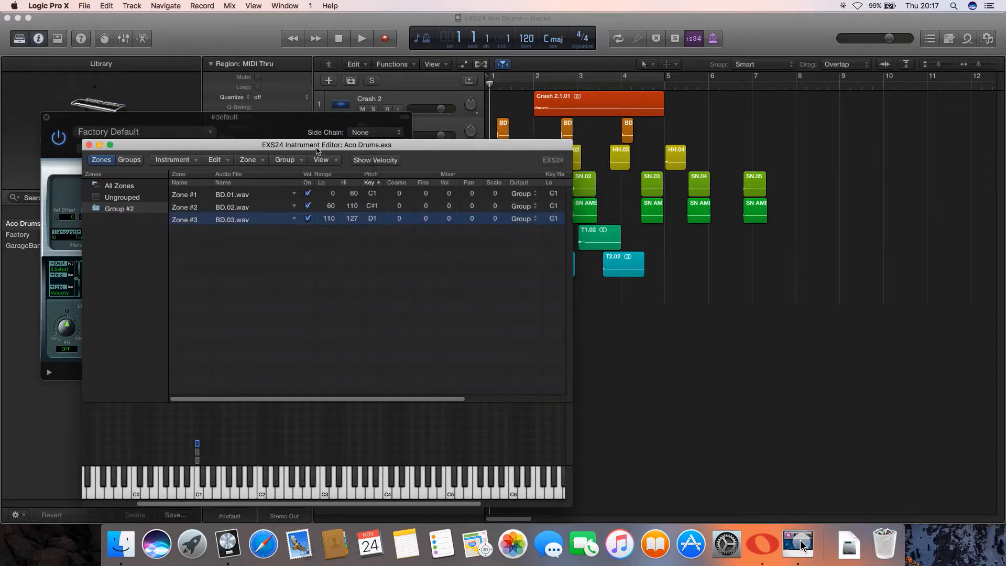
drag(316, 150, 790, 75)
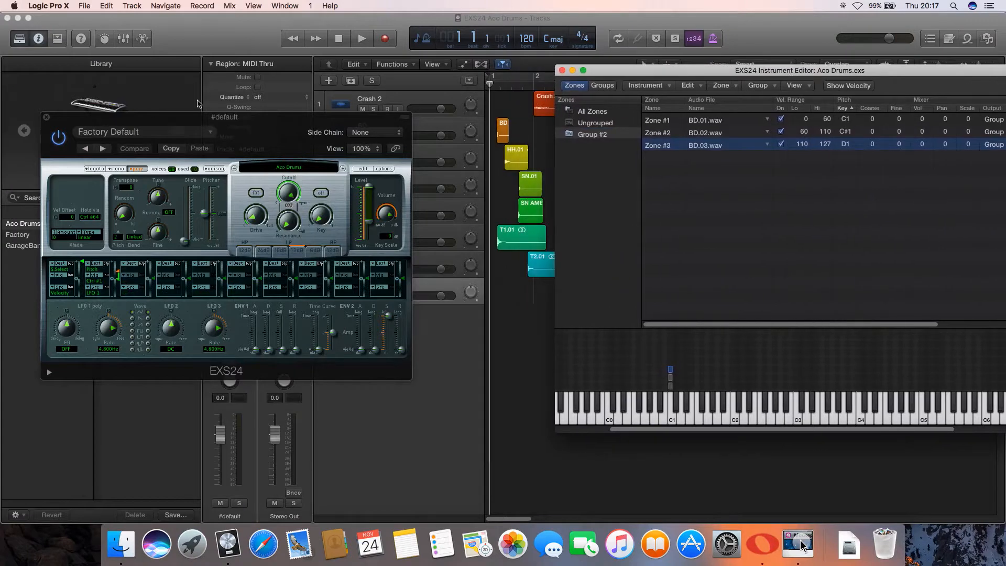
drag(57, 121, 46, 263)
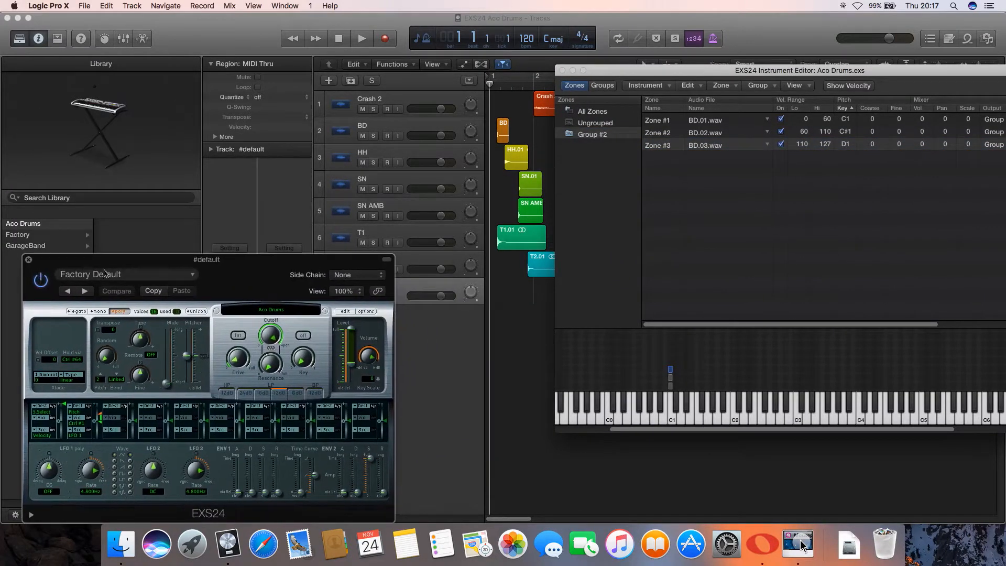
drag(235, 264, 196, 22)
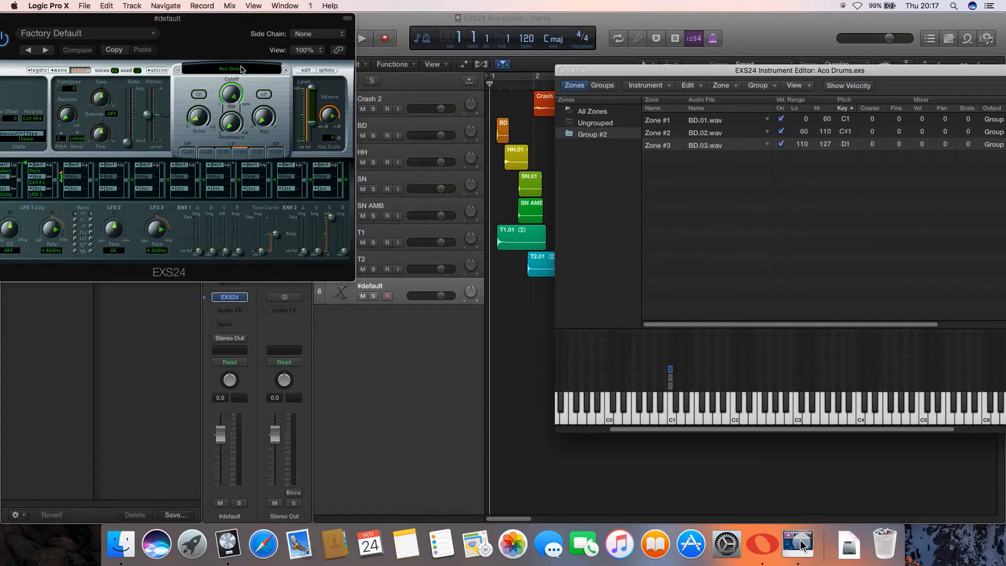
drag(602, 74, 498, 110)
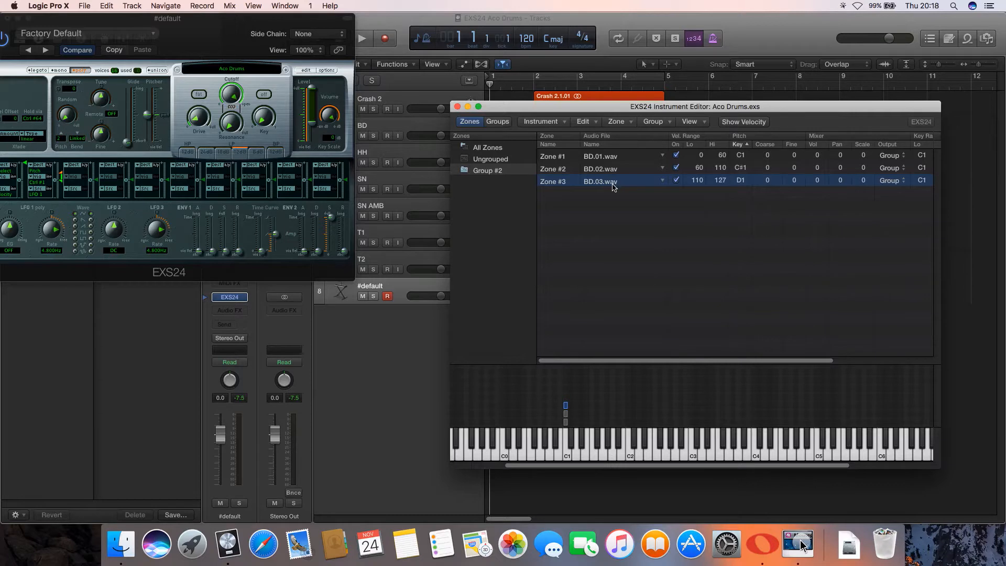
Step: Set the velocity range of the BD.03.wav zone to 0–60
double_click(700, 181)
text(0)
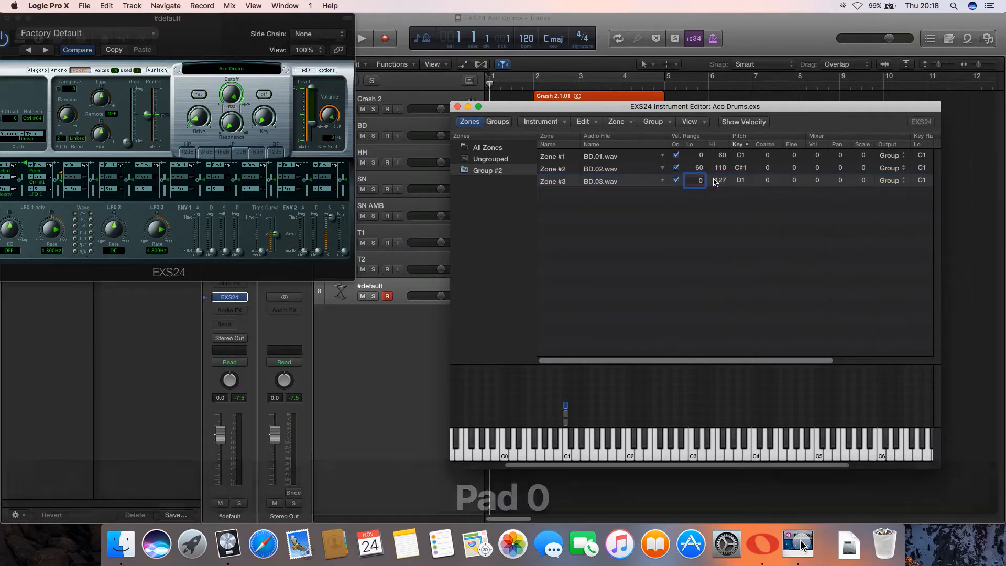
double_click(716, 180)
text(60)
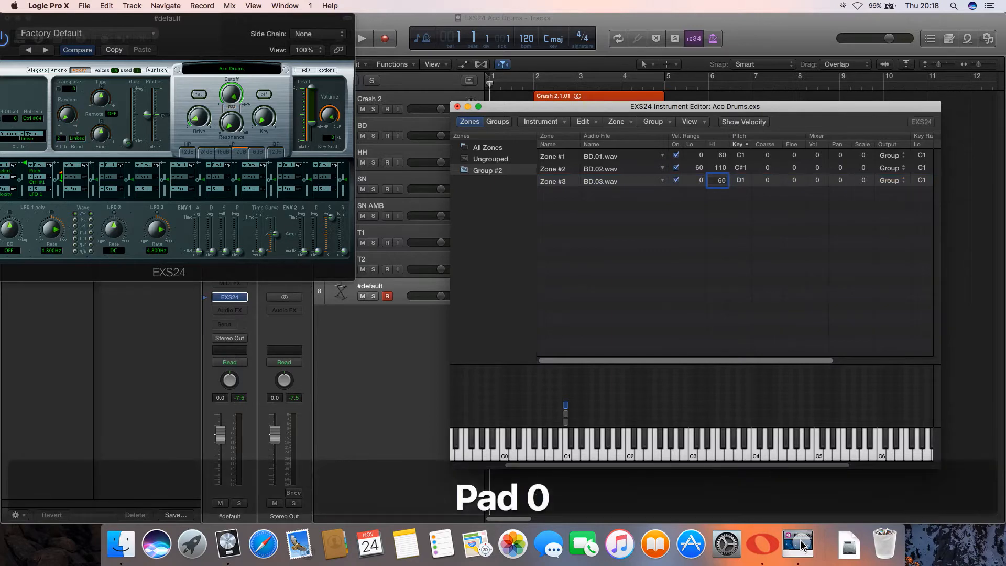
key(Return)
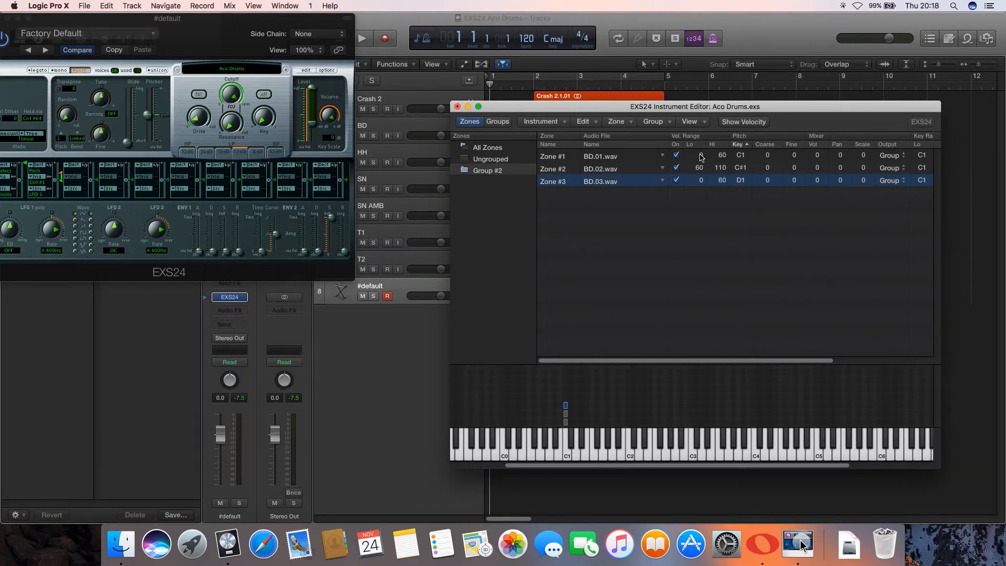
Step: Set the velocity range of the BD.01.wav zone to 60–110
double_click(701, 155)
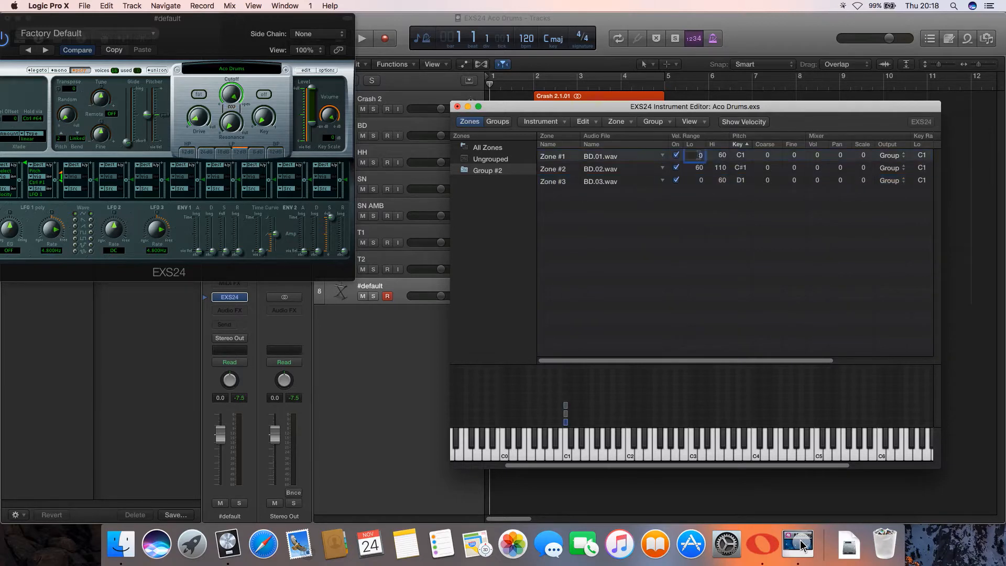
text(60)
key(Return)
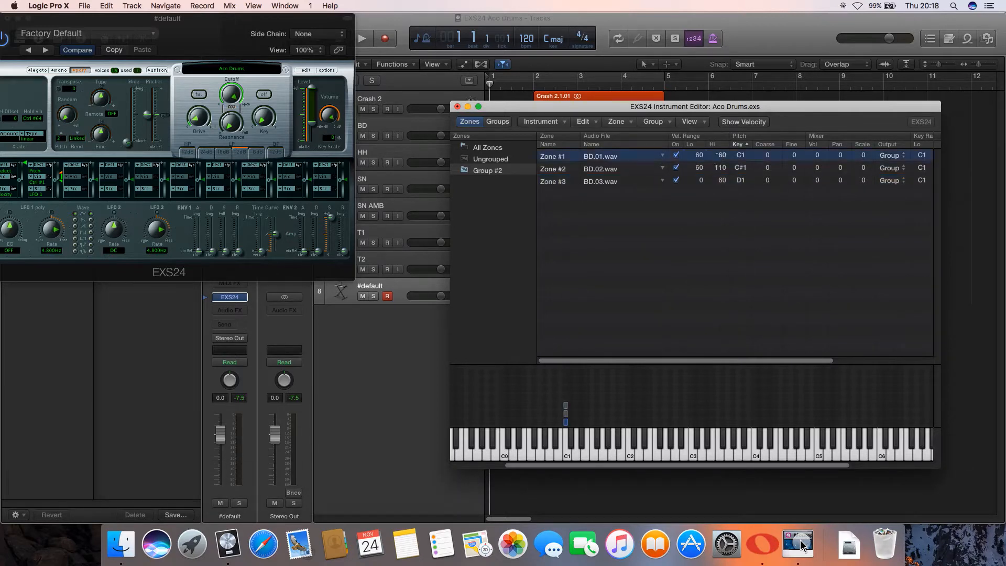
double_click(716, 156)
text(110)
key(Return)
Step: Set the velocity range of the BD.02.wav zone to 110–127 and save the instrument
double_click(699, 168)
text(110)
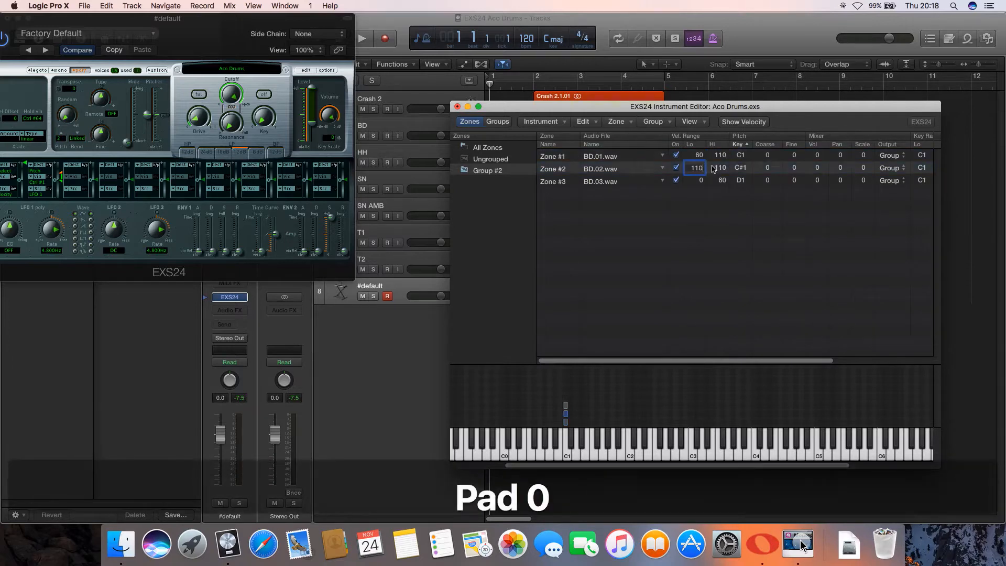
double_click(716, 167)
text(127)
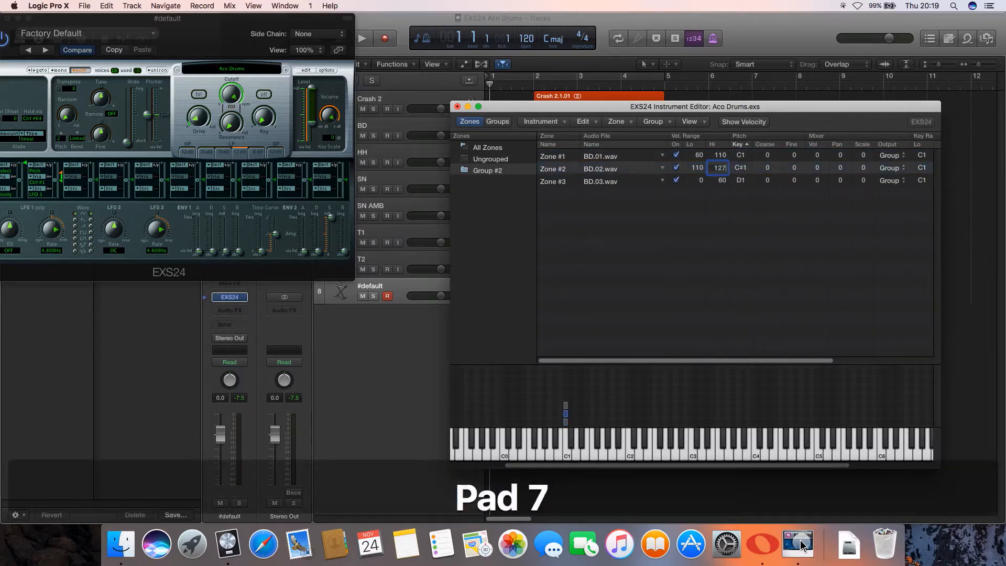
key(Return)
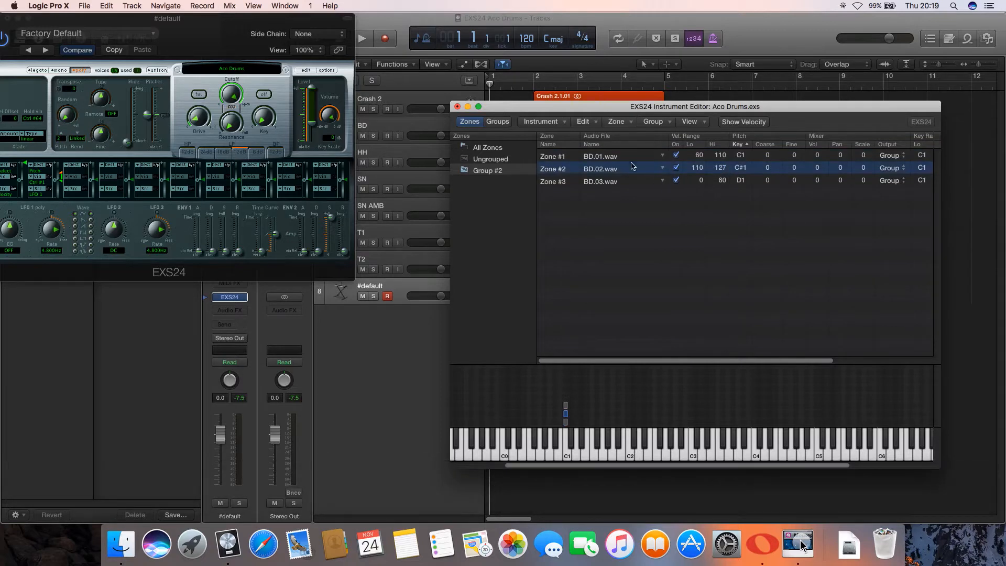
click(560, 122)
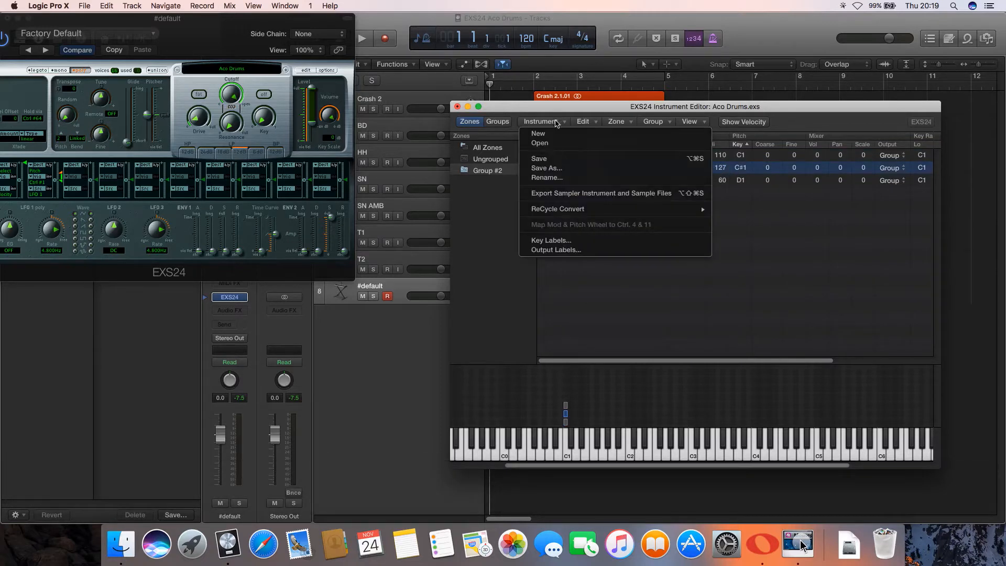
click(555, 158)
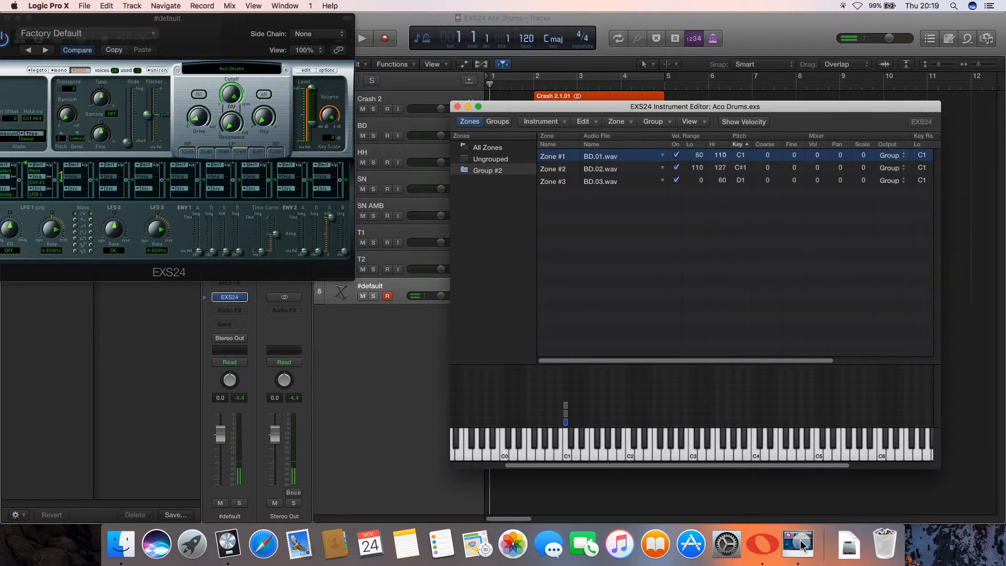
Step: Set the velocity range of the BD.01.wav zone to 110–127 and that of the BD.02.wav zone to 60–110
double_click(700, 155)
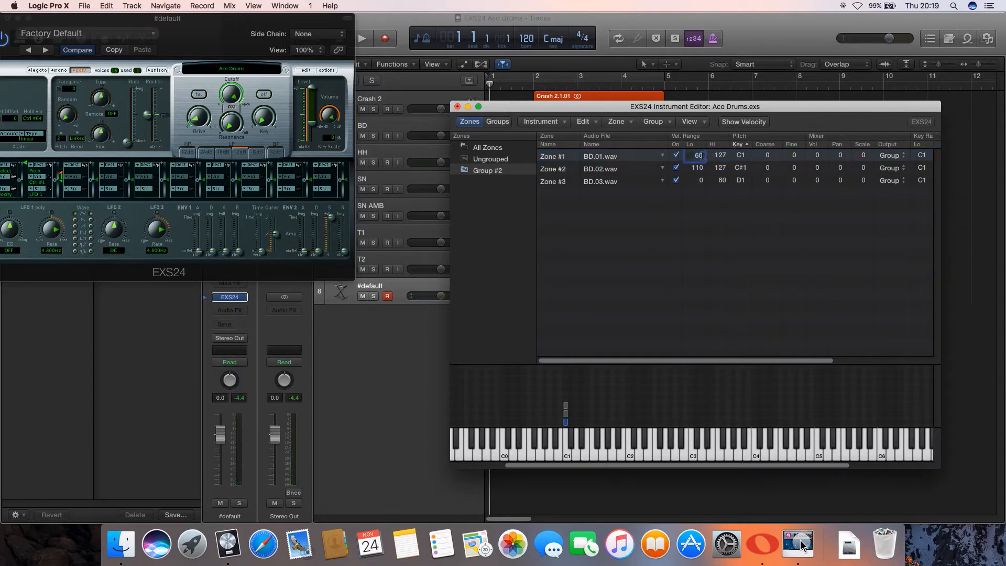
text(110)
double_click(701, 168)
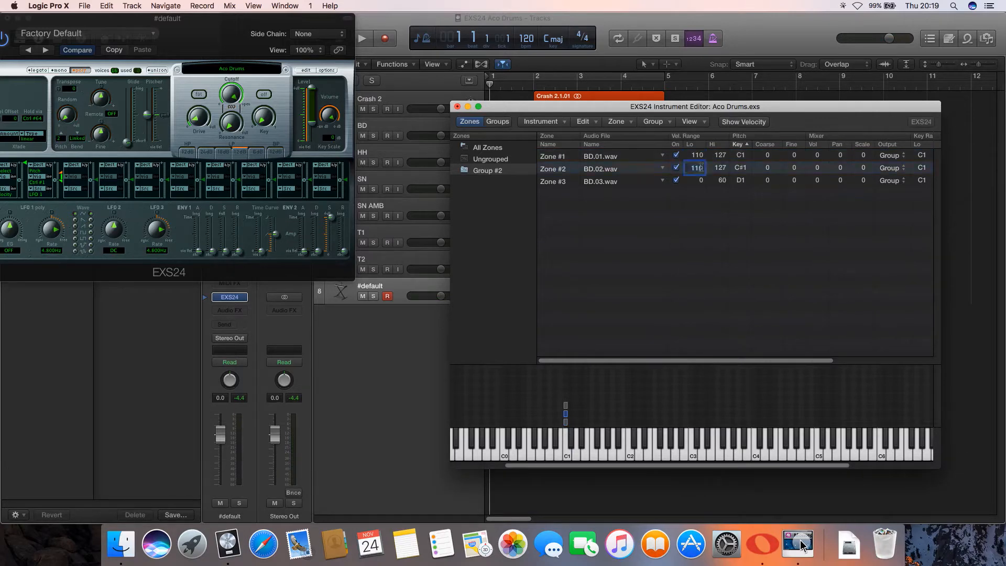
text(60)
key(Tab)
text(110)
key(Return)
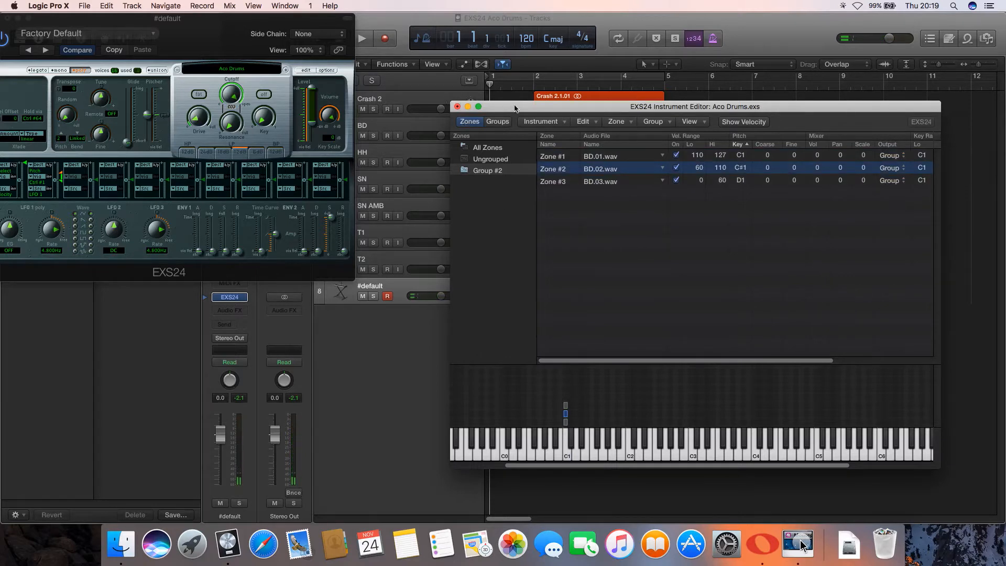
Step: Raise the mixer volume of all three bass drum zones to 12
drag(516, 110, 460, 105)
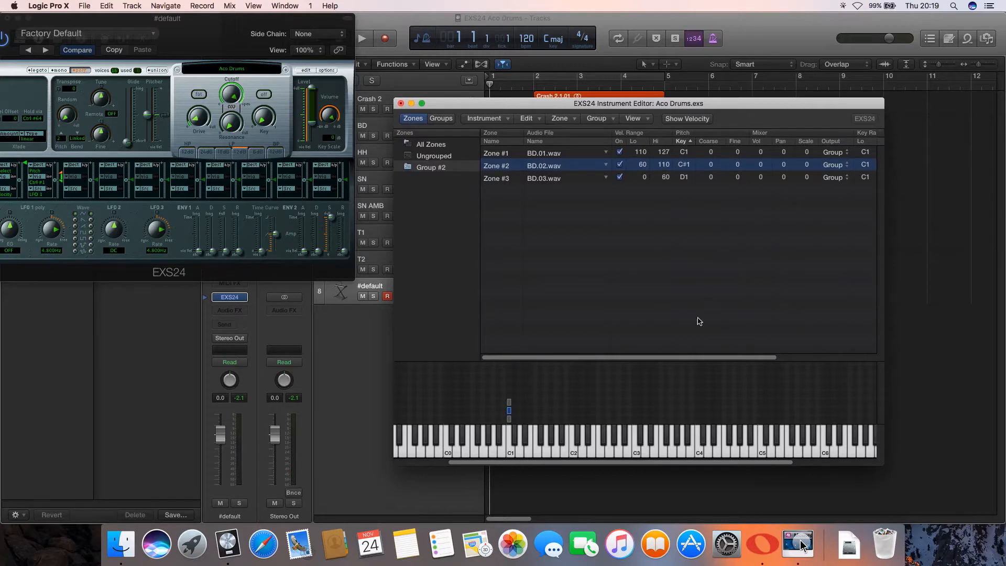
drag(676, 359, 764, 348)
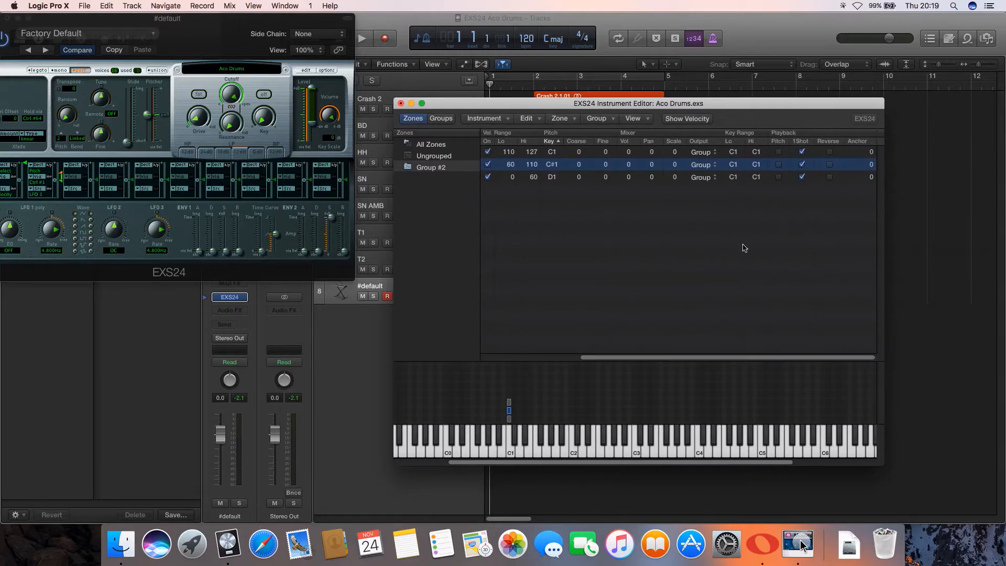
drag(629, 153, 630, 148)
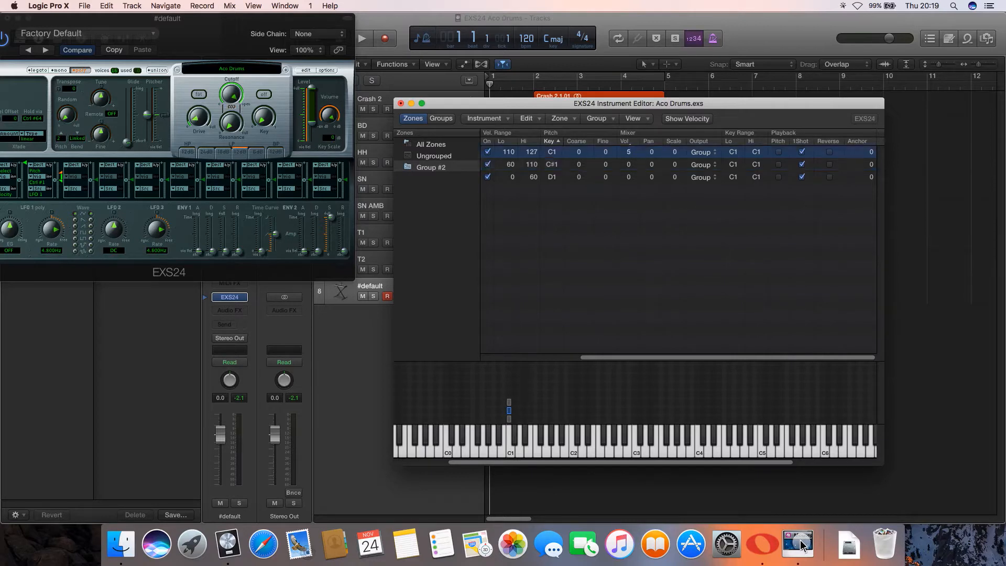
click(630, 166)
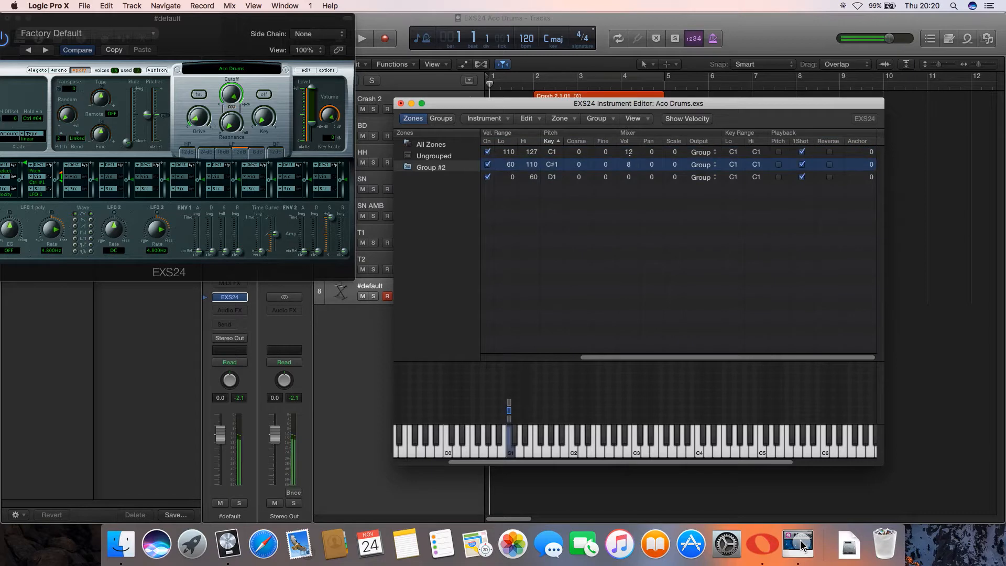
drag(629, 166, 629, 172)
click(630, 177)
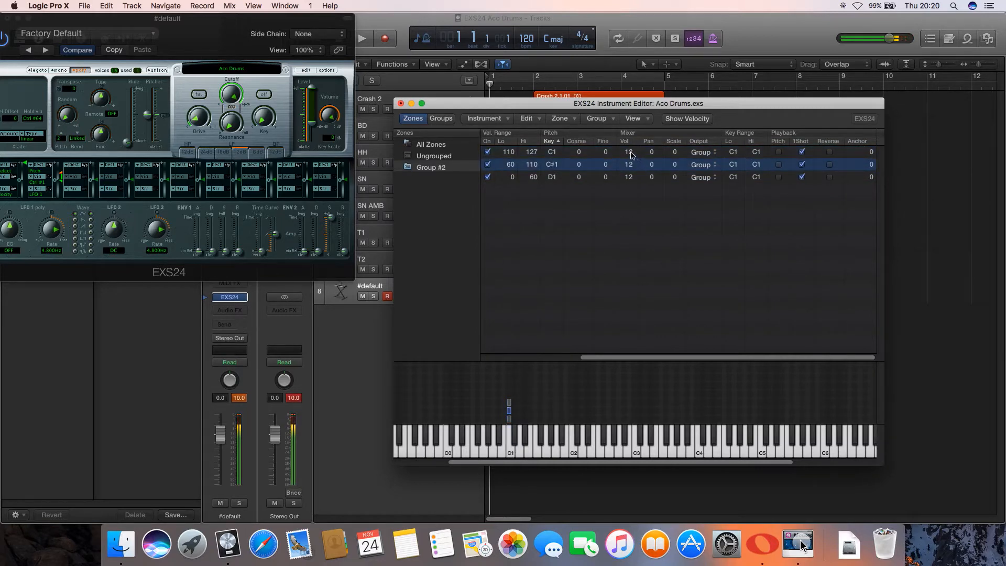
Step: Lower the mixer volume of the 110–127 velocity zone to 10 and step through the bass drum zones
drag(632, 155, 633, 158)
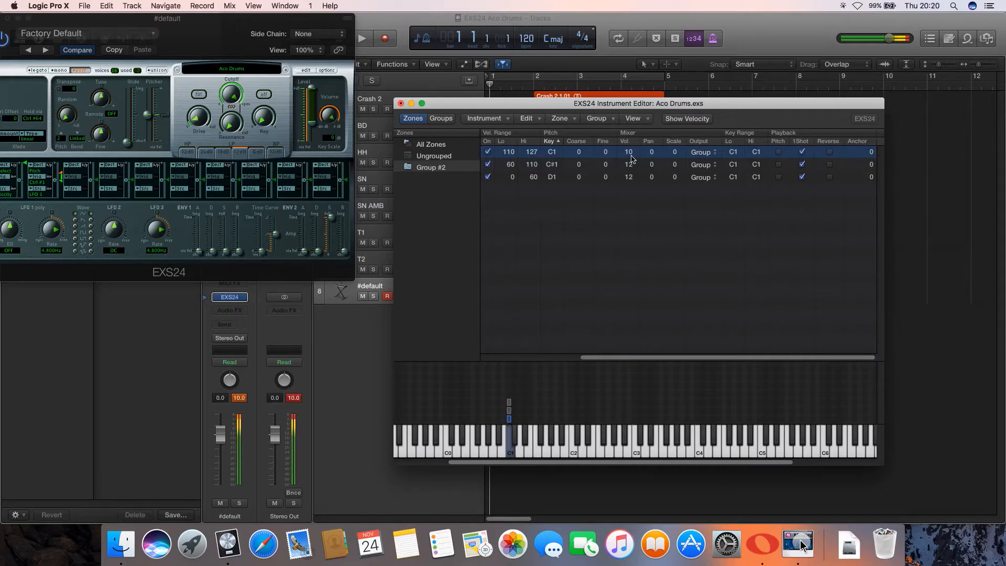
key(Down)
key(Down)
key(Up)
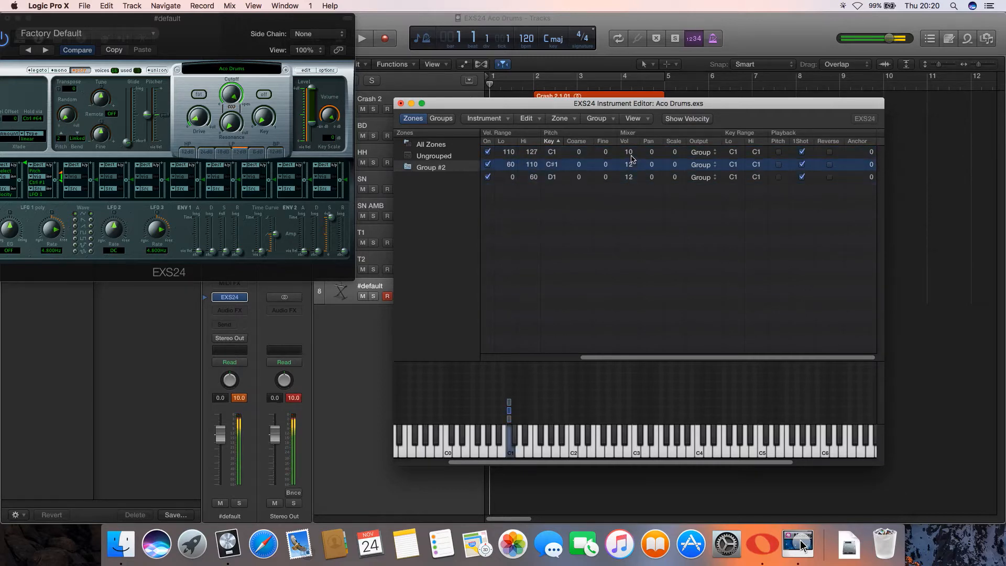
key(Down)
key(Up)
Step: Rename the zone group Group #2 as BD
double_click(430, 168)
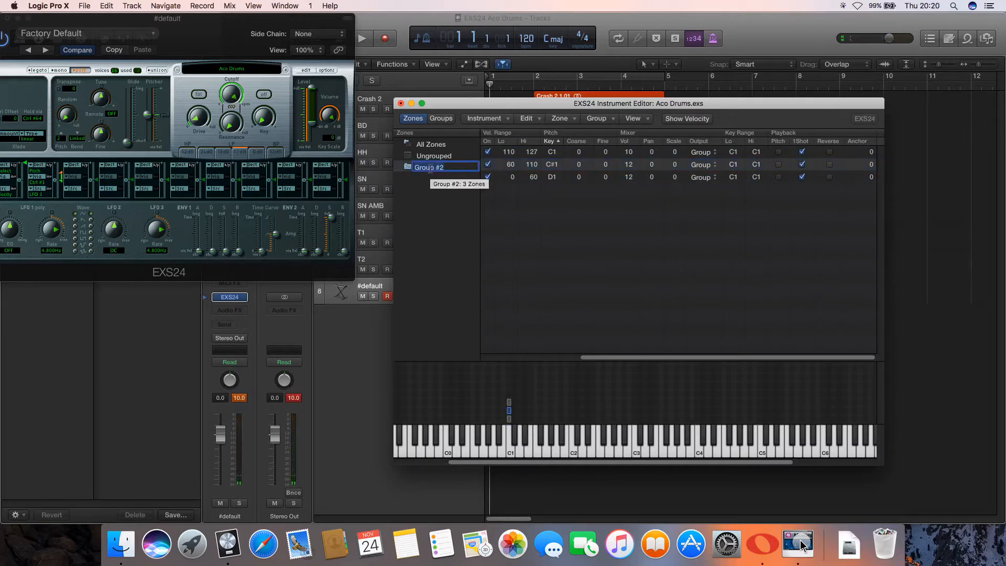
text(BD)
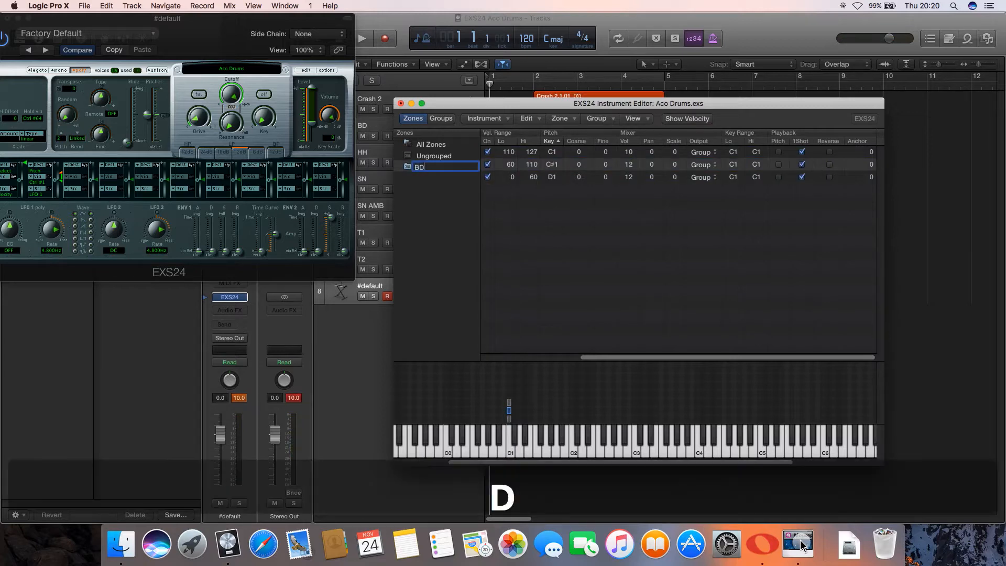
key(Return)
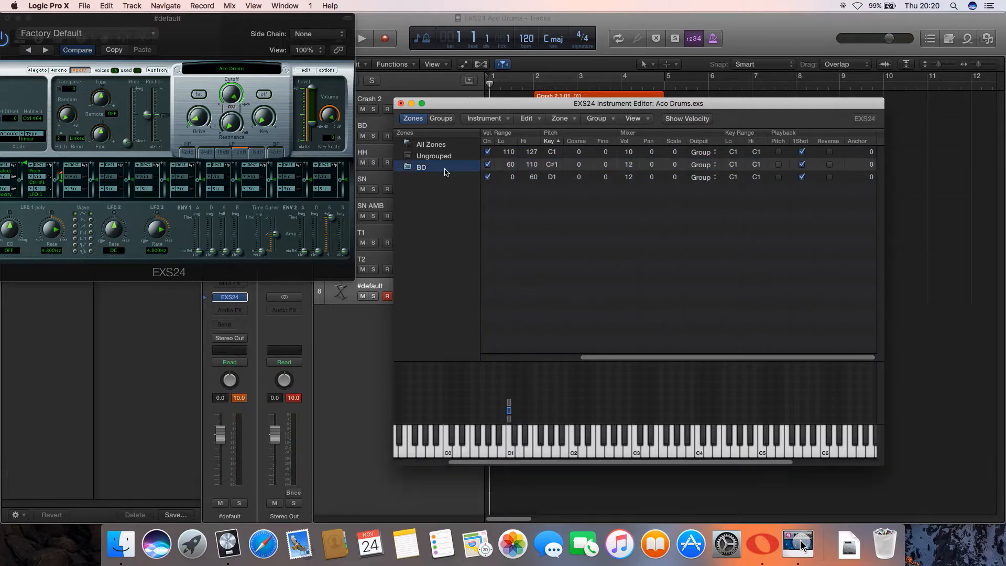
Step: Create a new zone group and name it SN
click(498, 120)
mouse_move(569, 120)
click(523, 118)
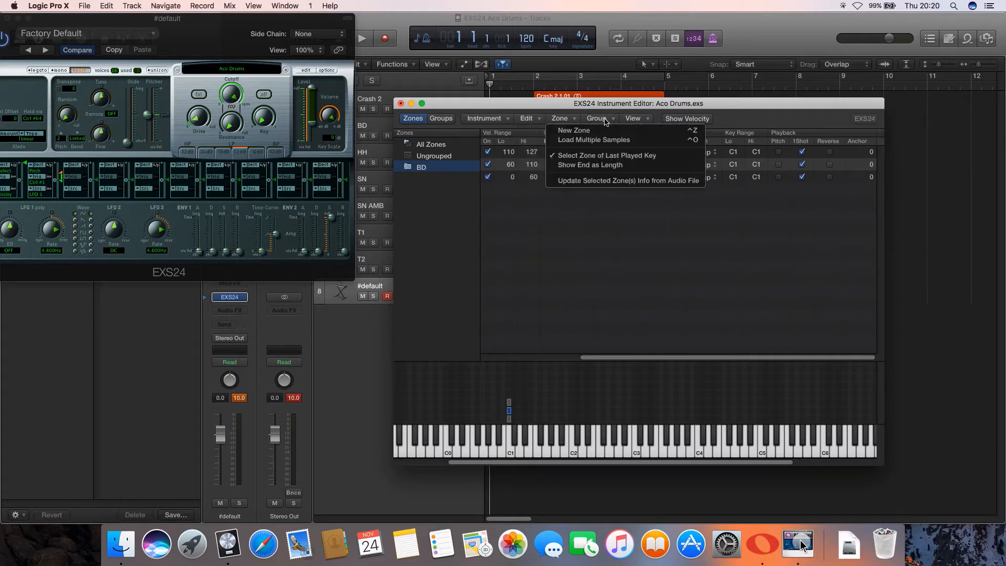
click(611, 131)
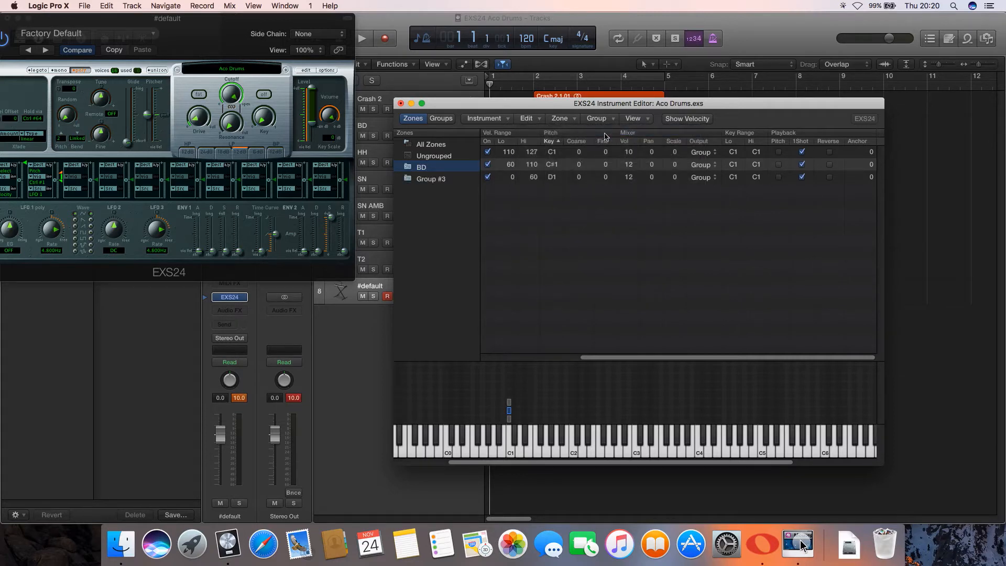
click(436, 180)
double_click(437, 180)
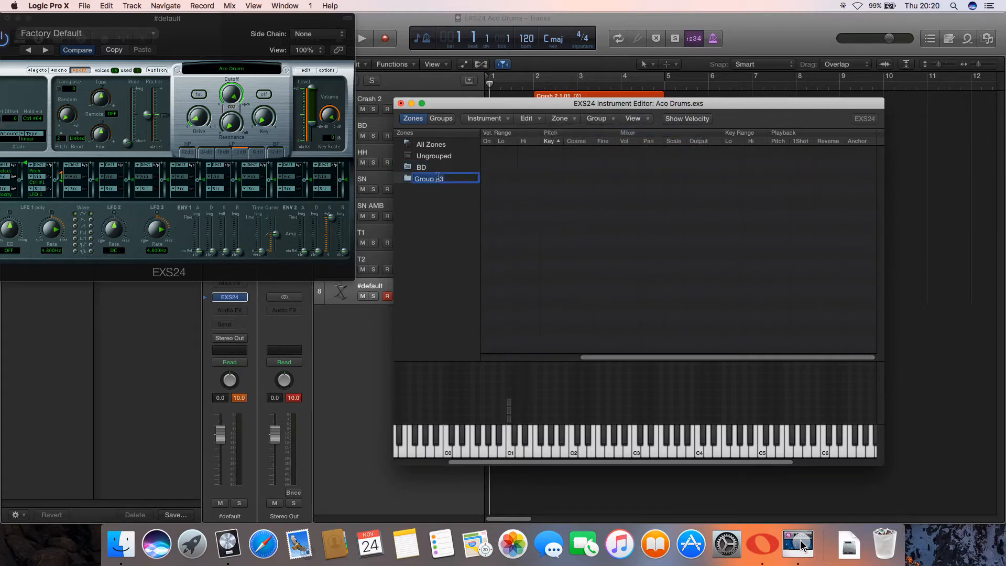
text(SN)
key(Return)
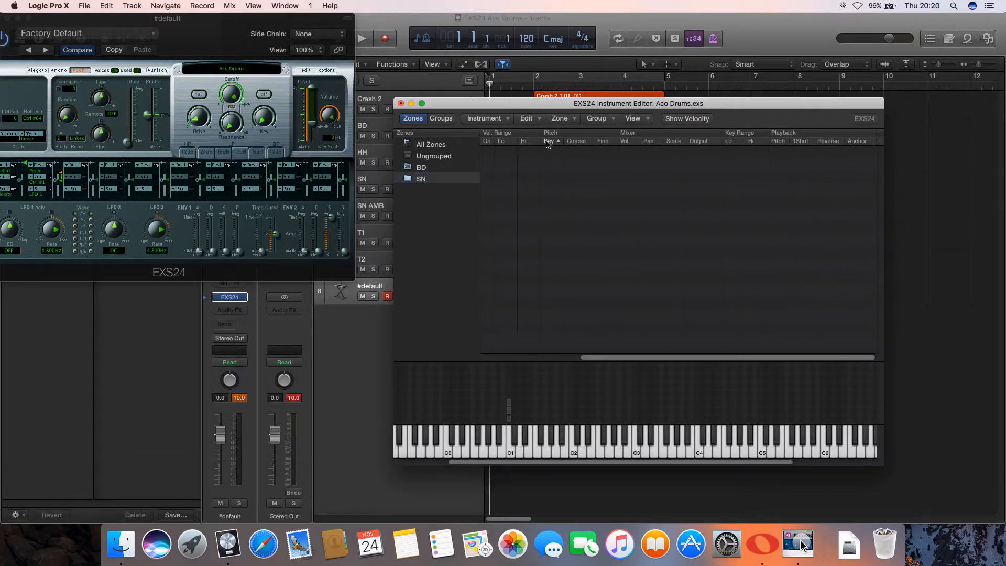
Step: Open the multiple-sample loader and select the snare samples SN.01.wav to SN.05.wav in the Bounces folder
click(559, 120)
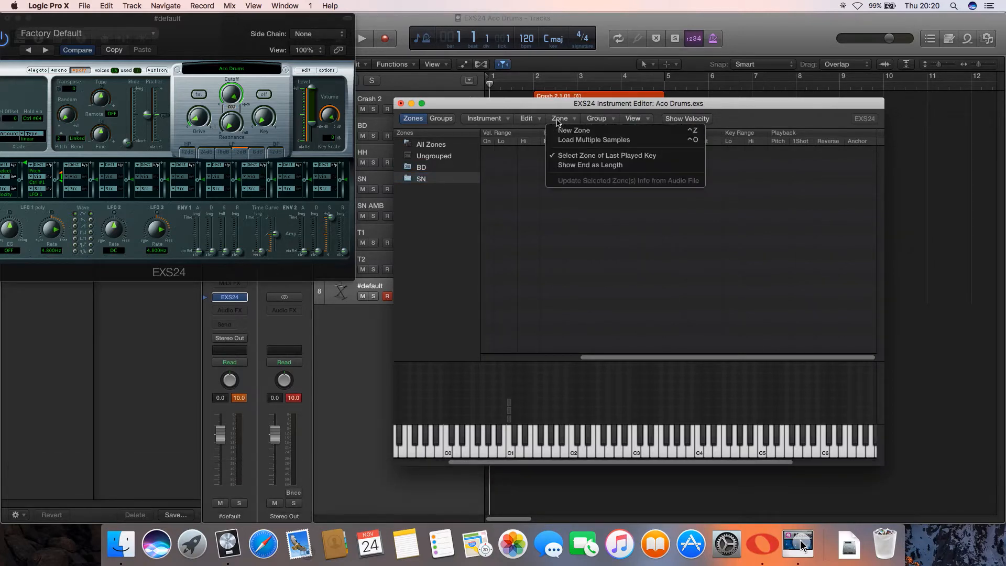
click(606, 141)
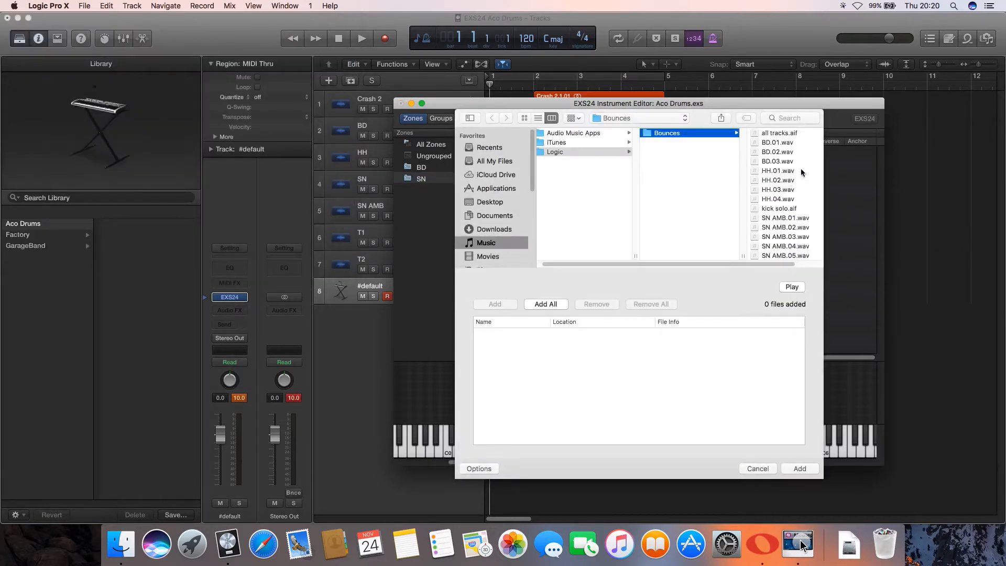
scroll(781, 220, down, 3)
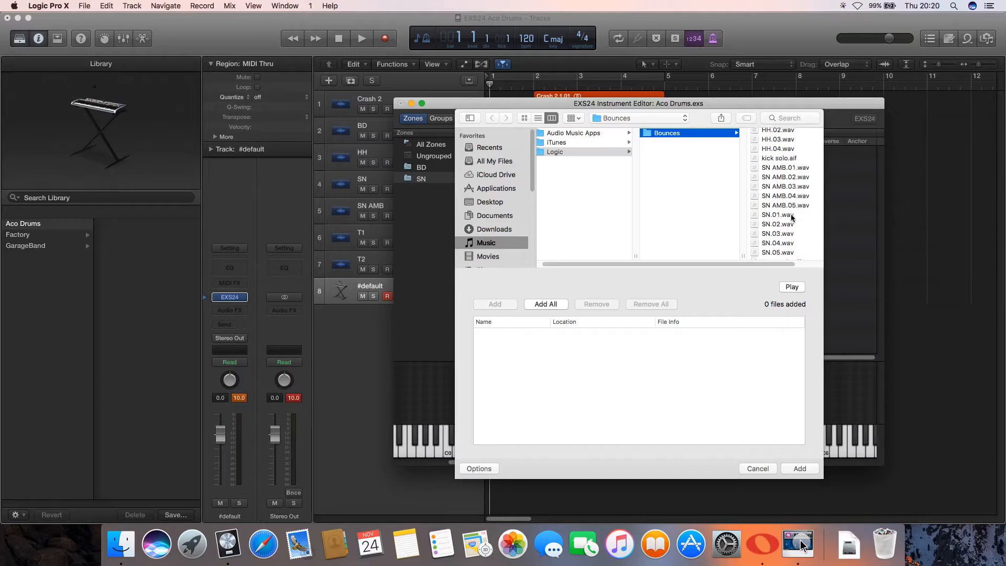
click(790, 216)
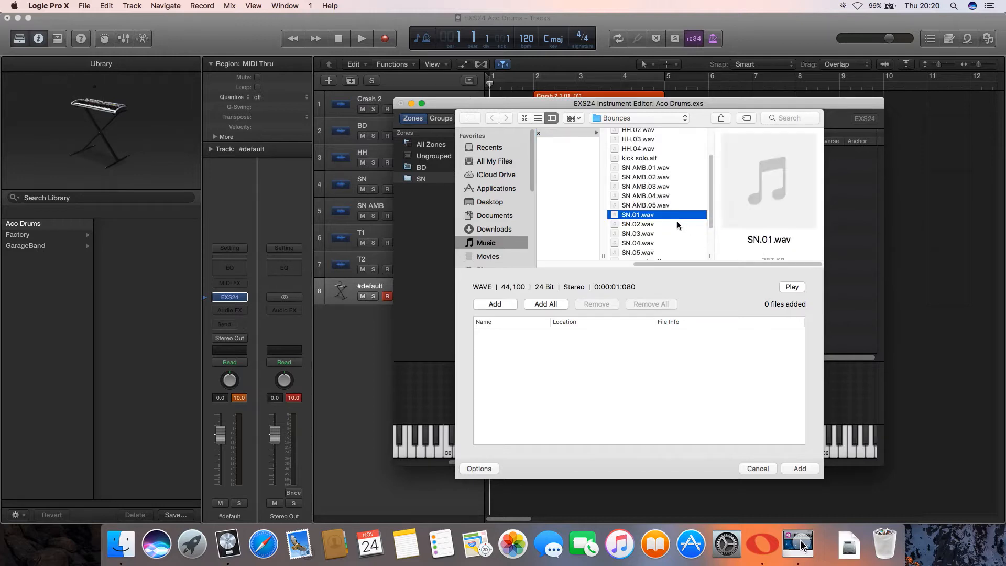
scroll(676, 222, down, 1)
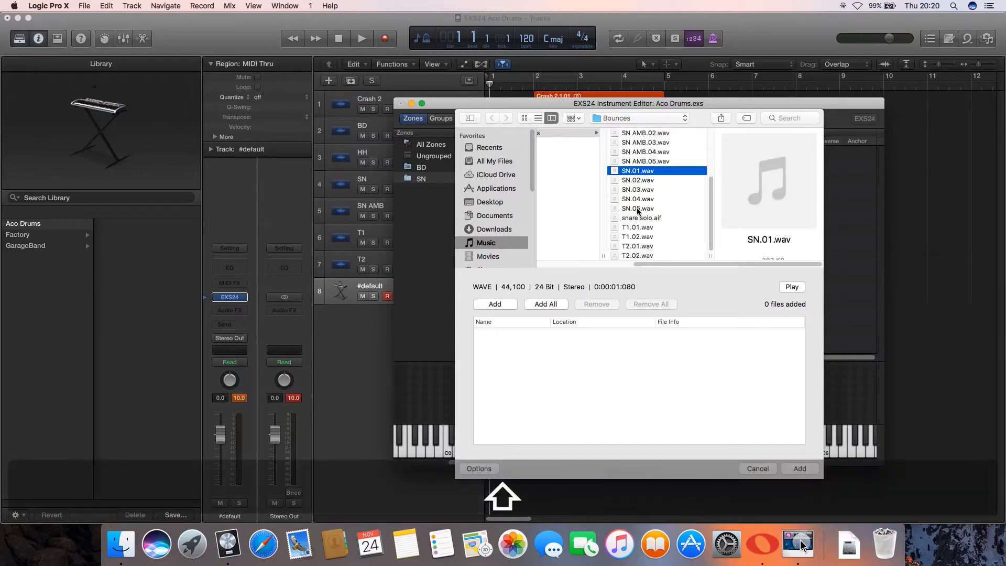
shift+click(638, 209)
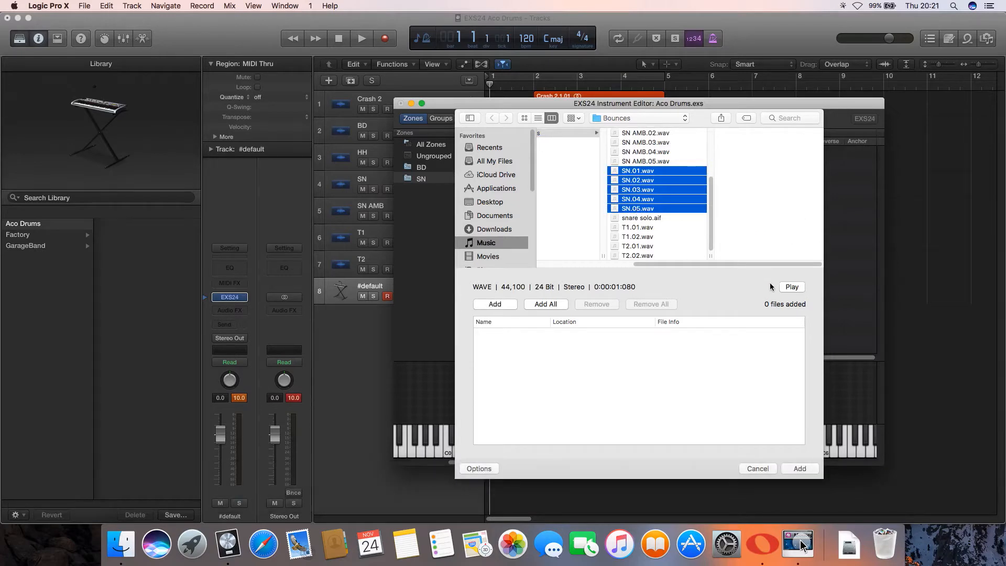
Step: Audition the snare samples SN.01.wav to SN.05.wav and compare how hard each hit sounds
click(667, 173)
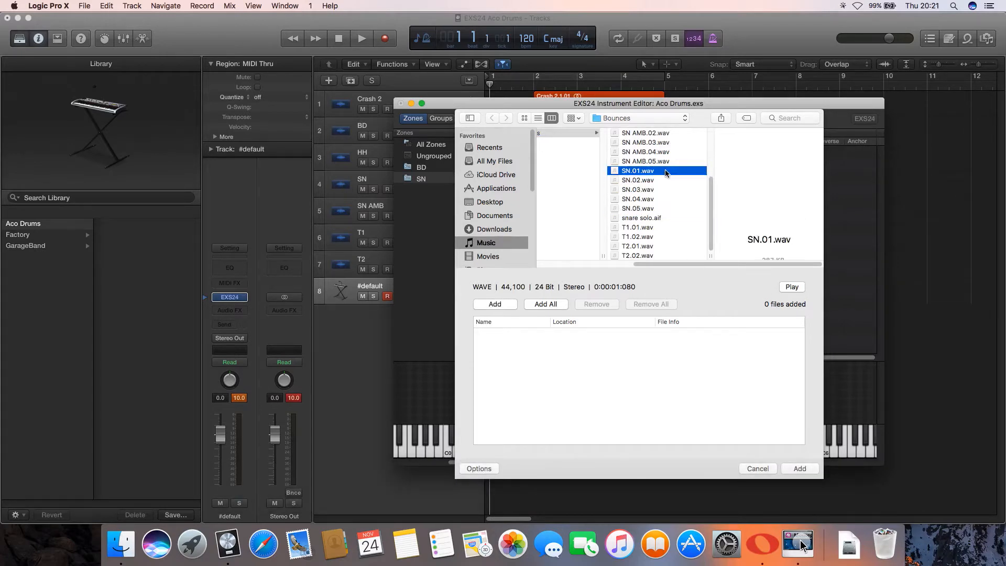
click(797, 289)
key(Down)
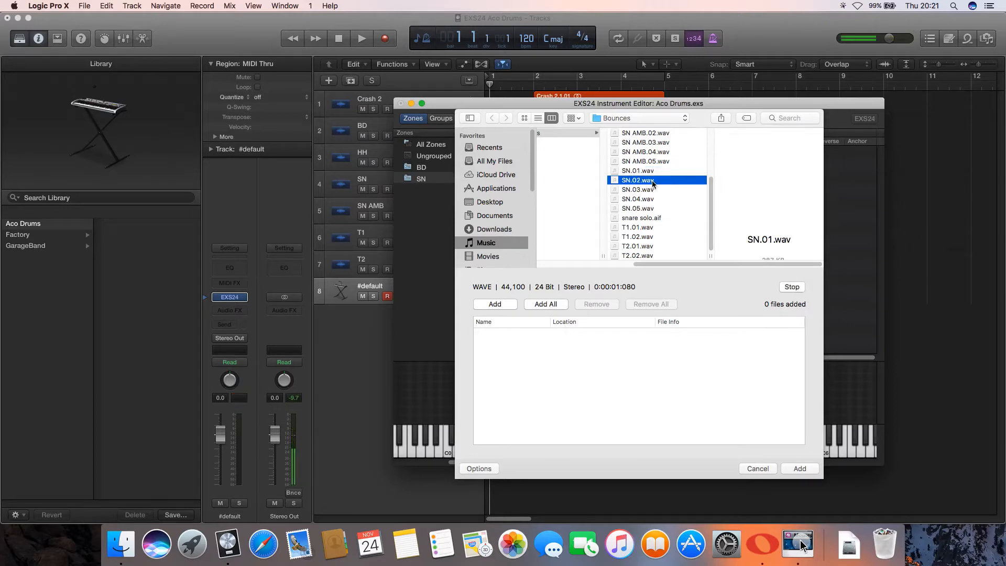
click(653, 190)
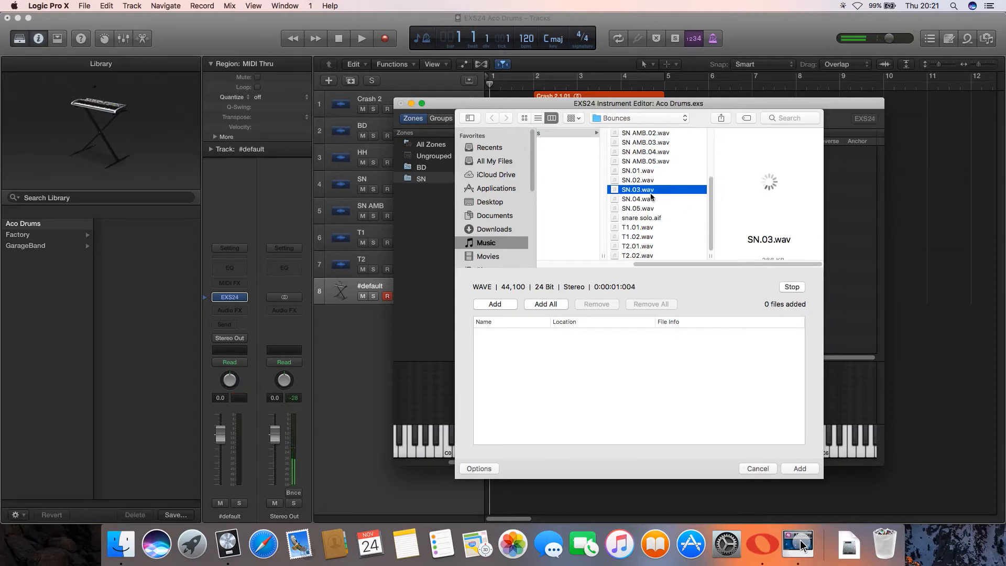
key(Down)
key(Down)
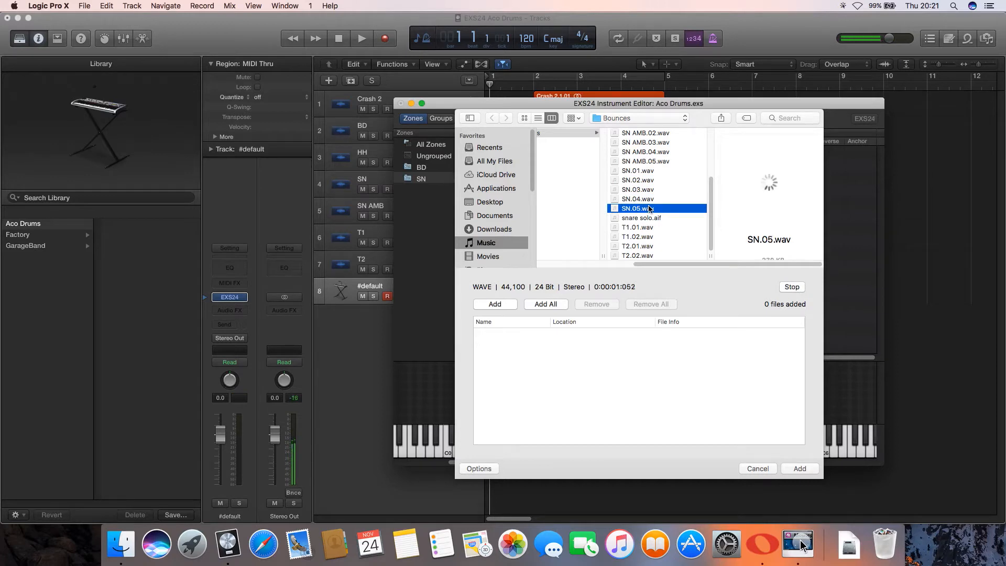
click(649, 200)
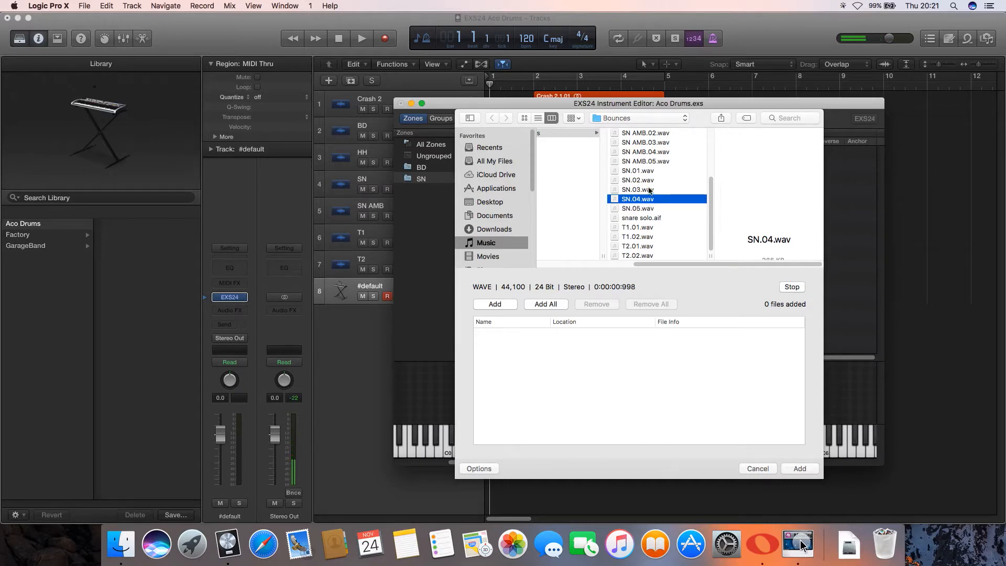
click(650, 190)
click(650, 199)
click(651, 180)
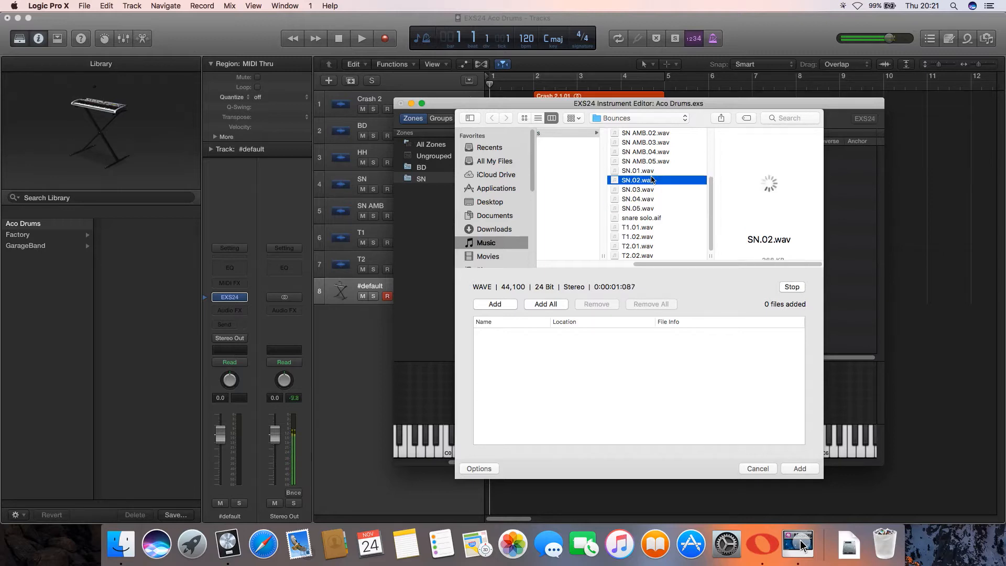
click(653, 172)
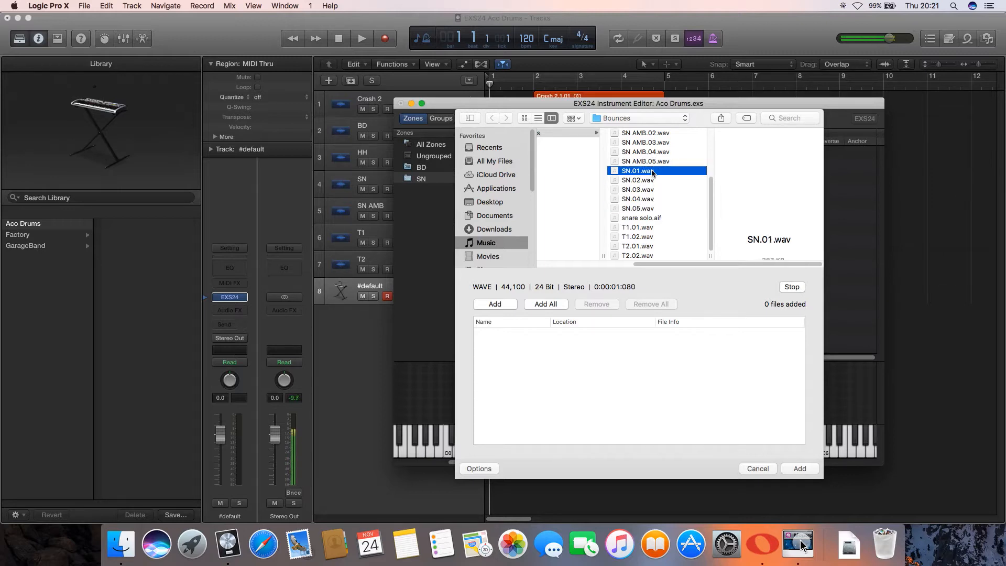
click(648, 208)
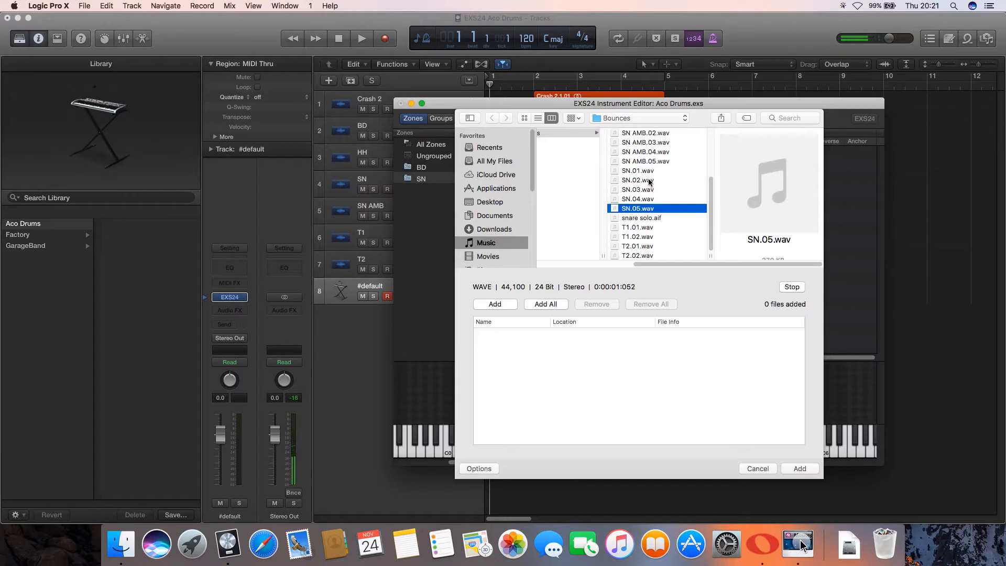
click(650, 181)
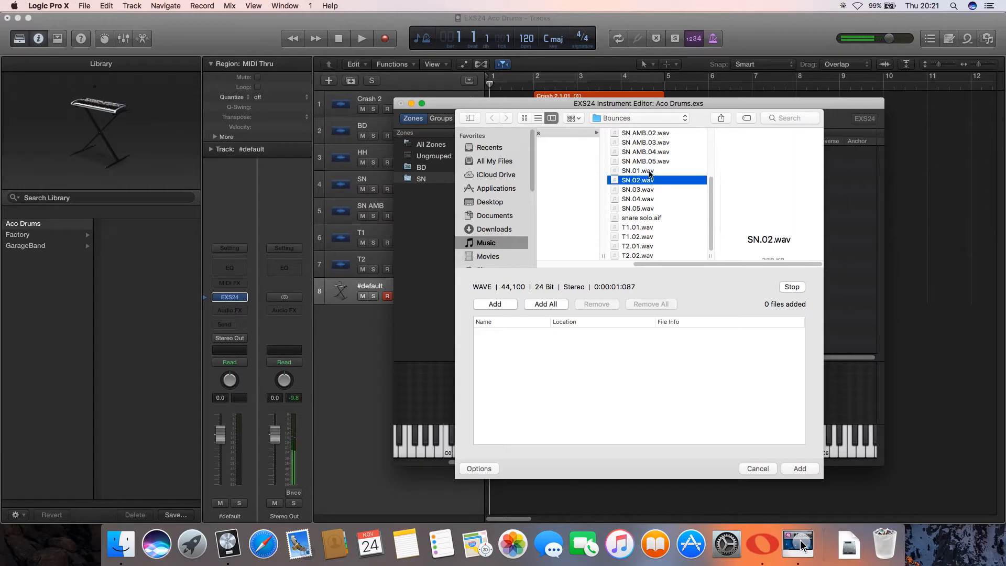
Step: Load SN.01.wav to SN.05.wav as contiguous zones with a zone width of 1 note, starting at D1
key(Up)
shift+click(650, 208)
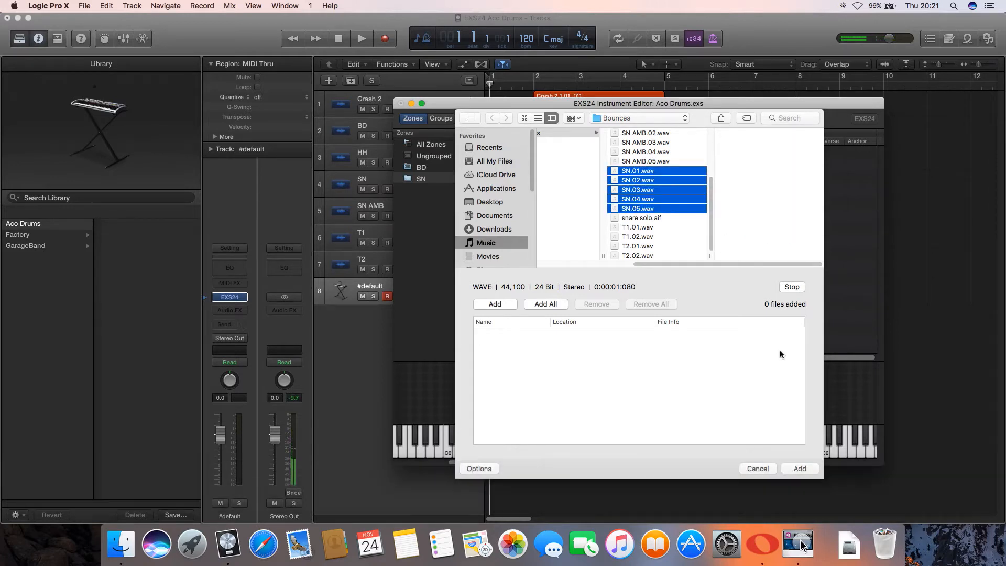
click(801, 469)
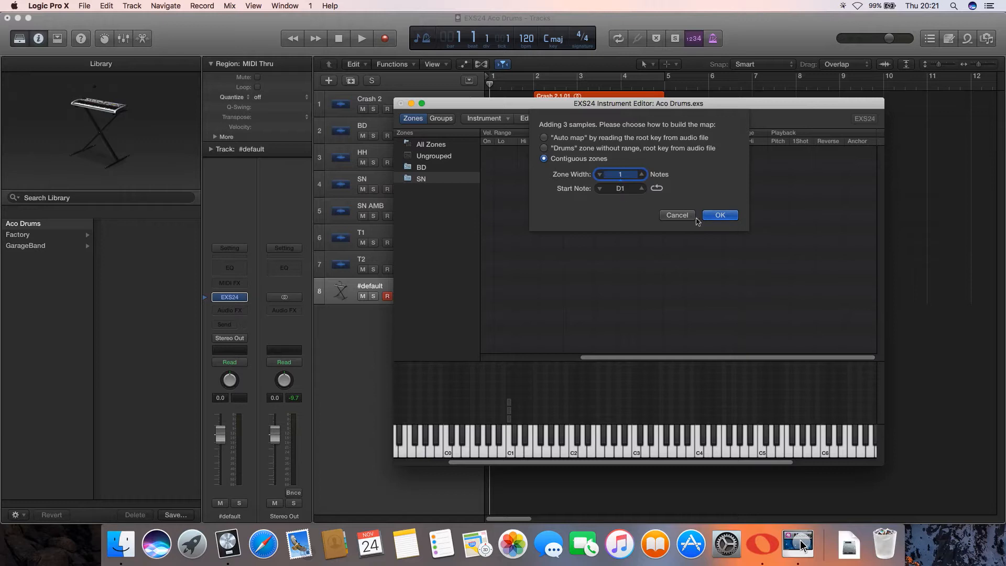
click(719, 216)
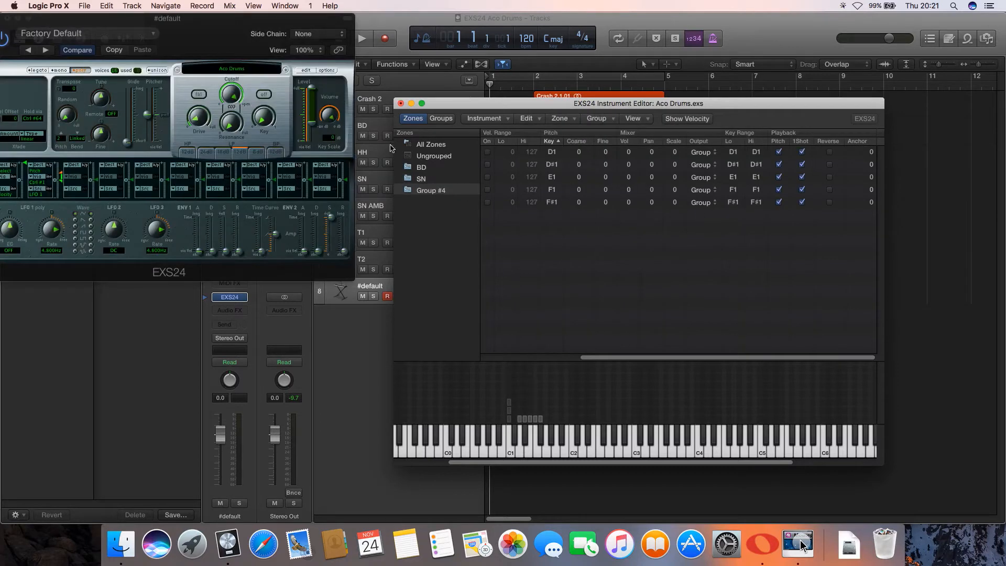
Step: Rename the group Group #4 that holds the snare zones as SN
double_click(430, 192)
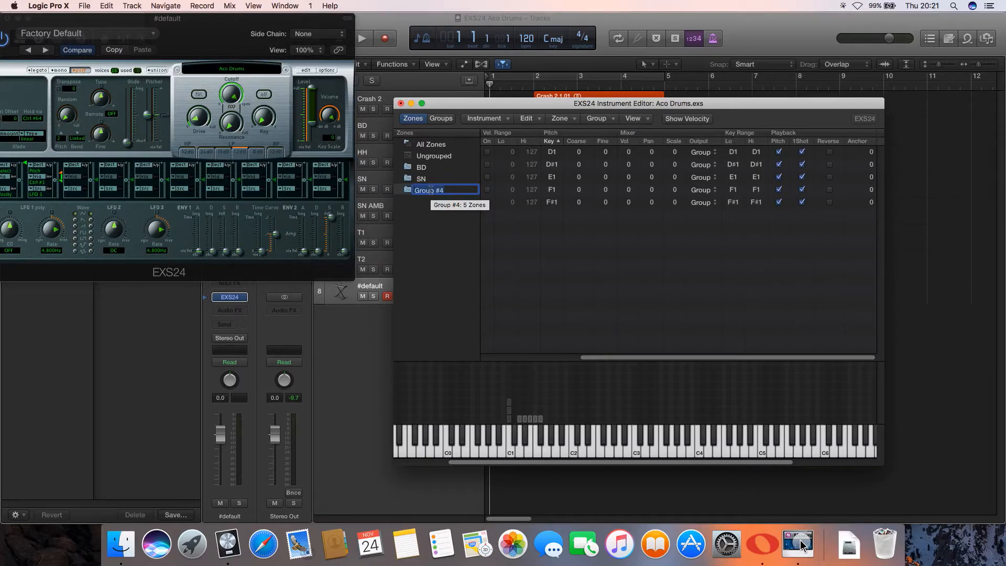
text(SN)
key(Return)
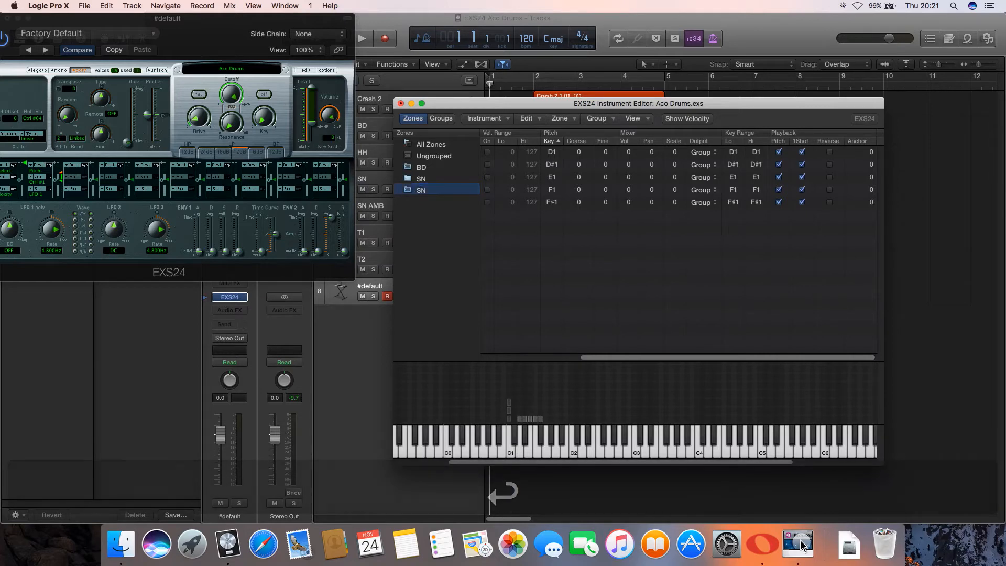
Step: Delete the empty duplicate SN group and save the changes to the Aco Drums instrument
click(436, 178)
click(522, 119)
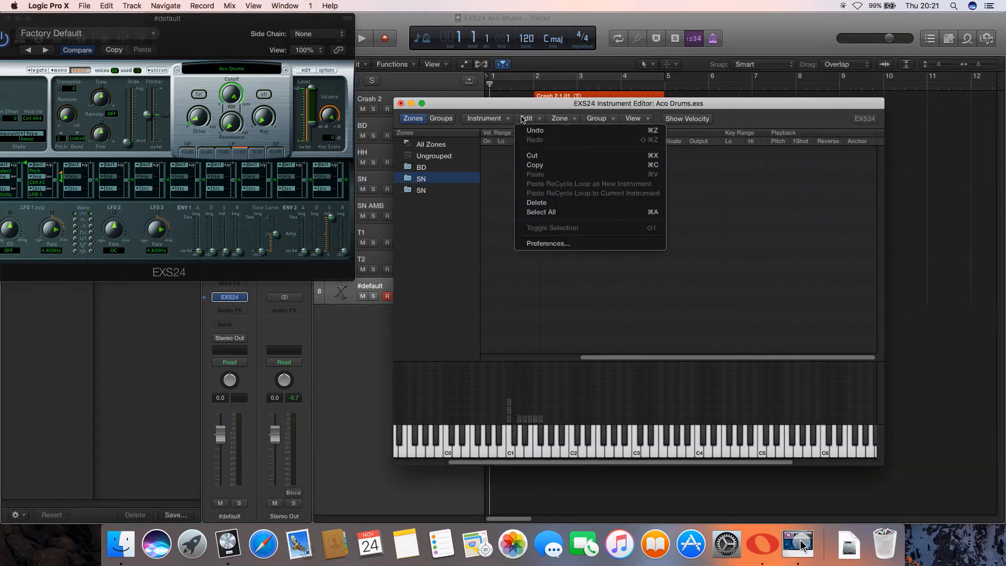
click(523, 197)
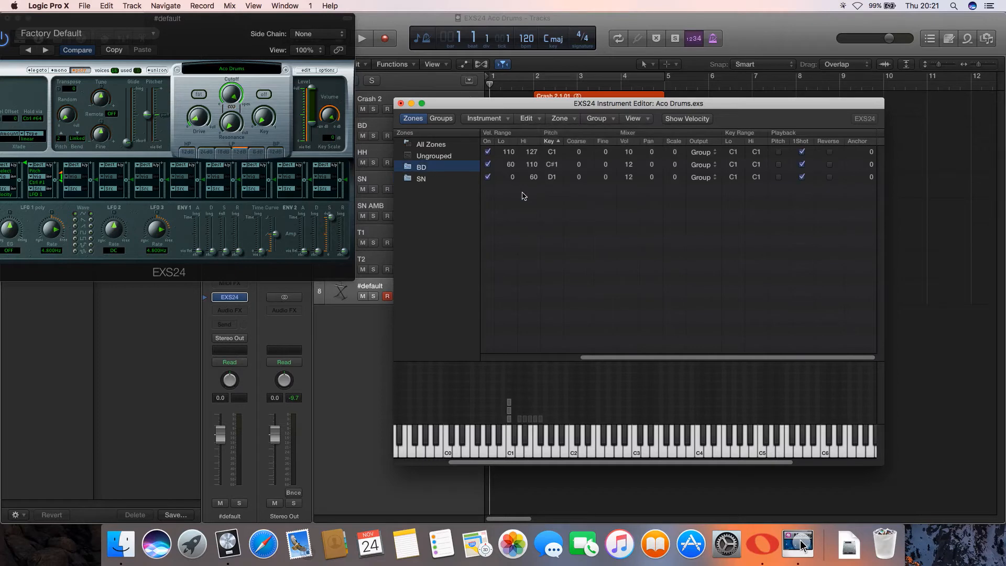
click(453, 181)
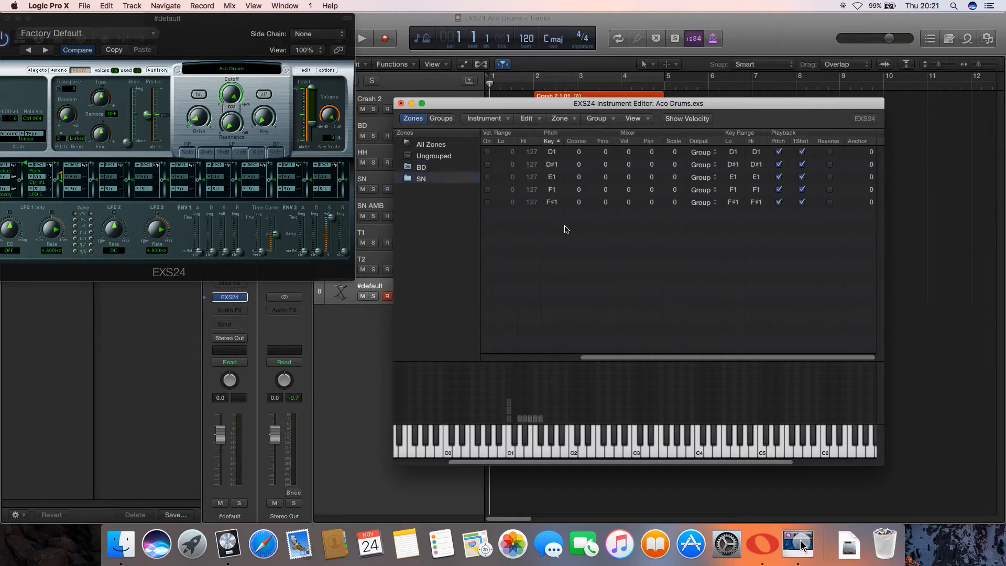
key(super+s)
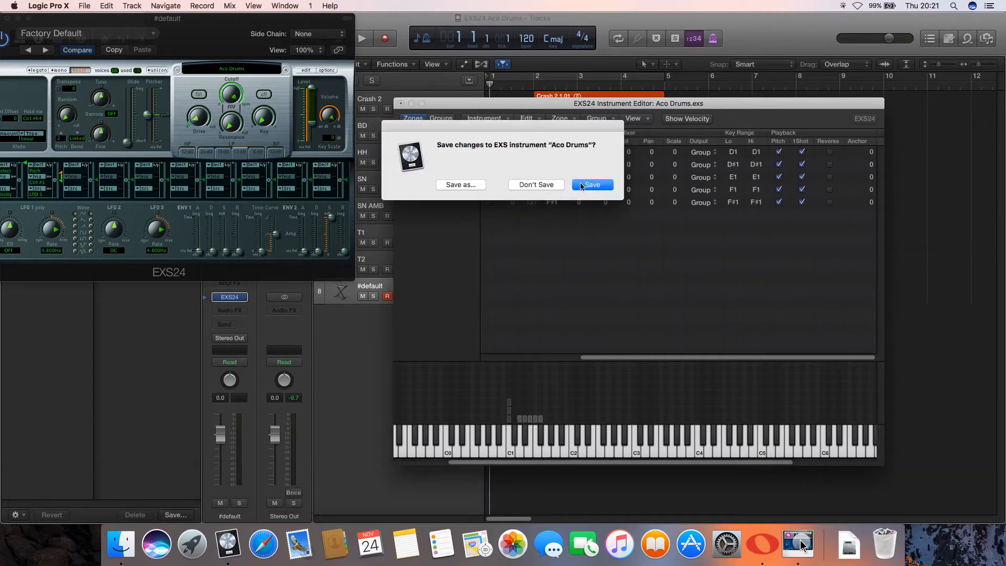
click(588, 186)
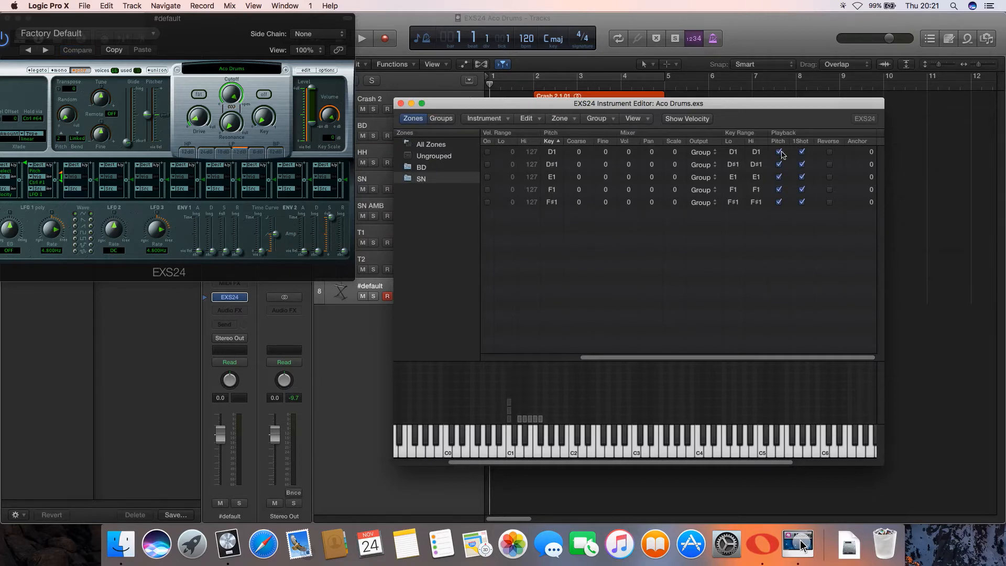
Step: Turn off pitch playback for all five snare zones in the SN group
click(665, 155)
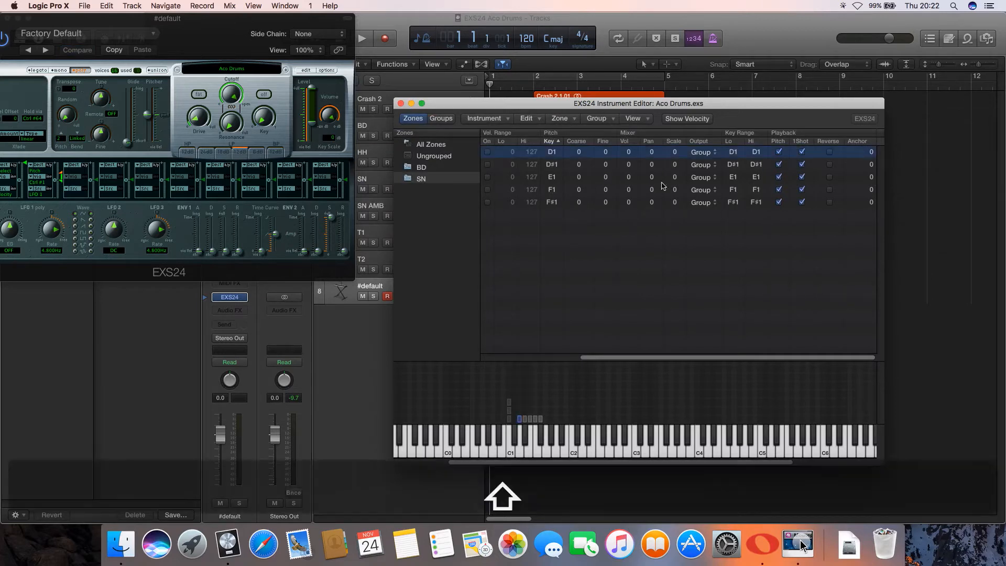
shift+click(661, 205)
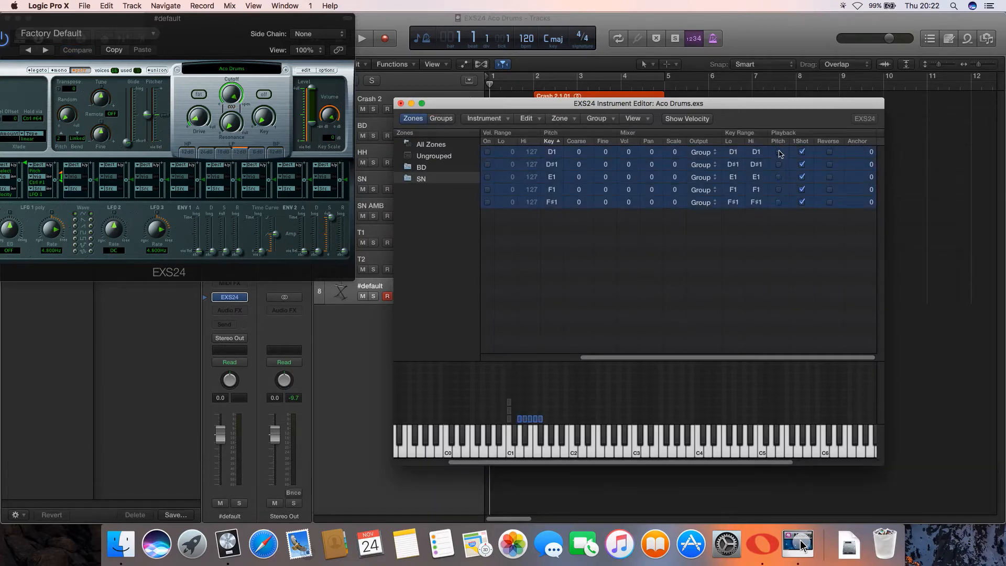
click(758, 252)
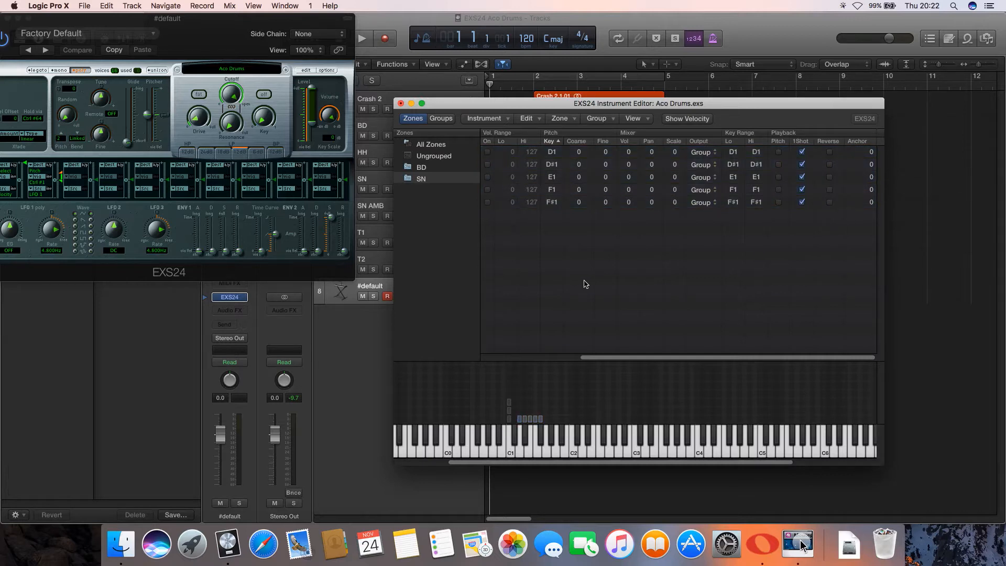
Step: Select all five snare zones, SN.01.wav to SN.05.wav, and turn on their velocity range
key(shift)
scroll(586, 284, left, 10)
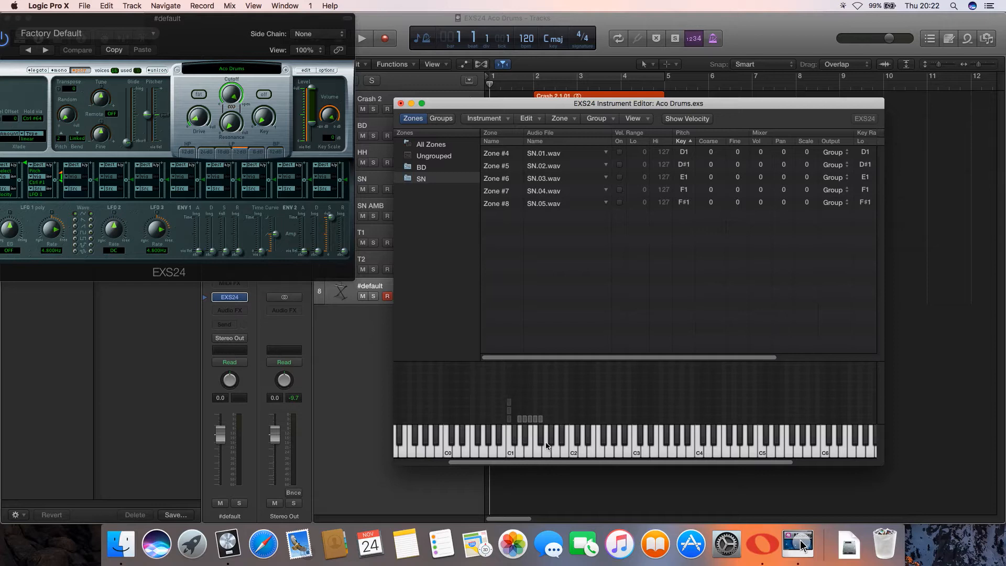
click(524, 409)
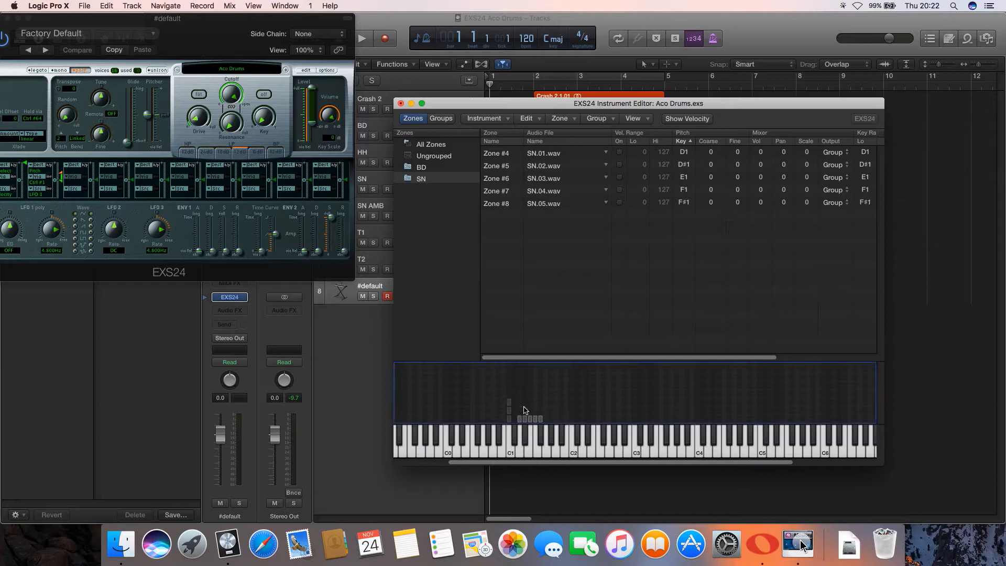
drag(525, 410, 549, 419)
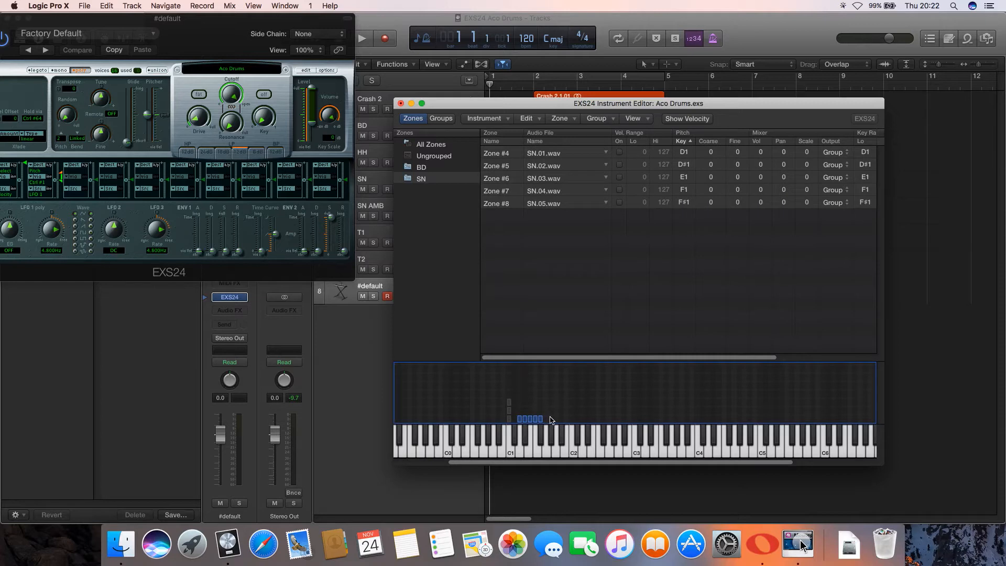
click(572, 417)
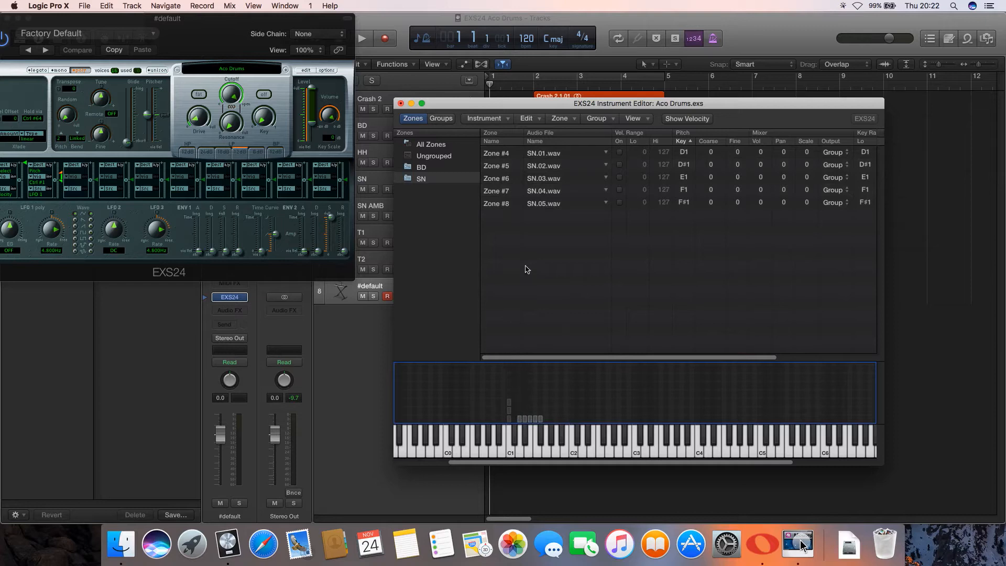
click(541, 158)
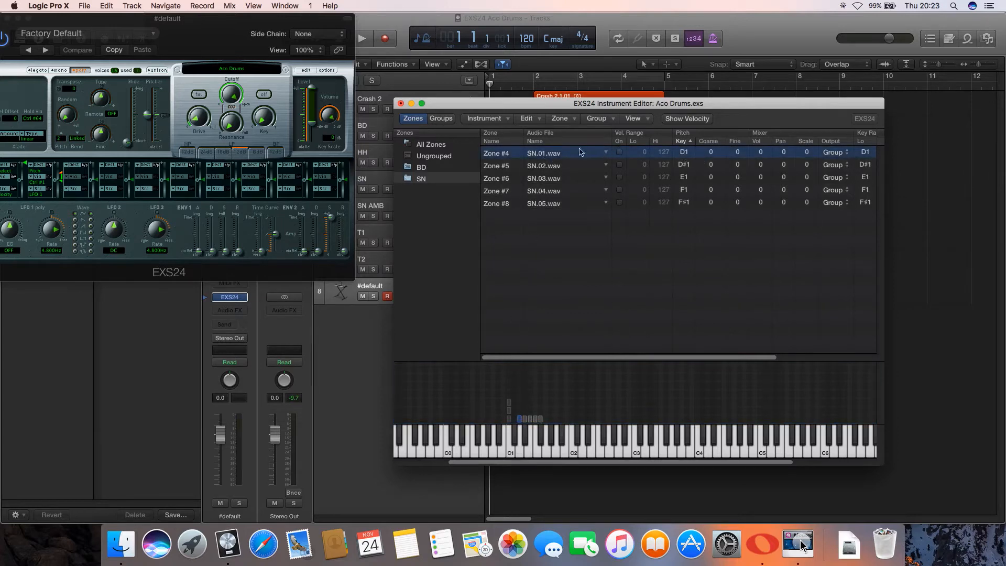
click(566, 178)
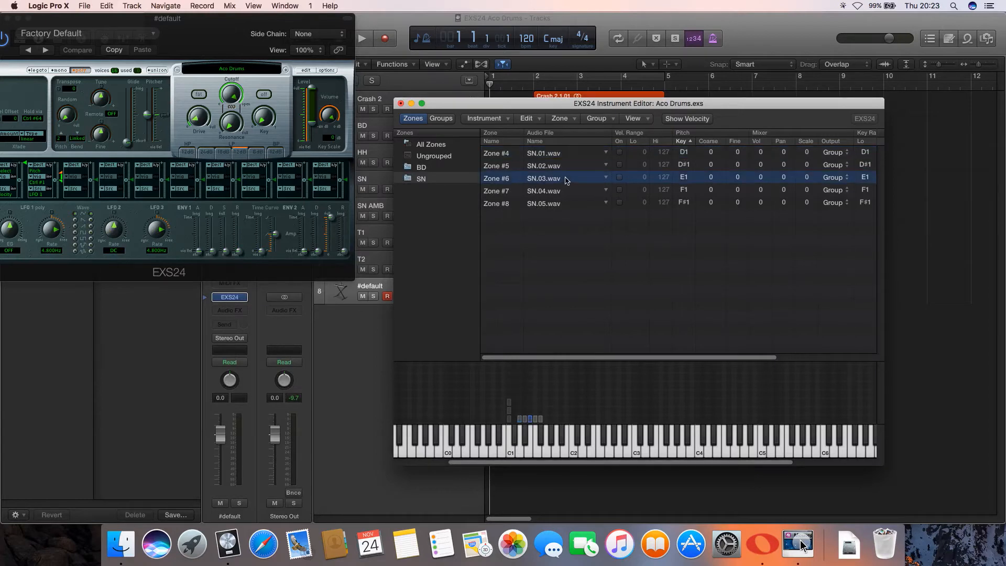
shift+click(664, 187)
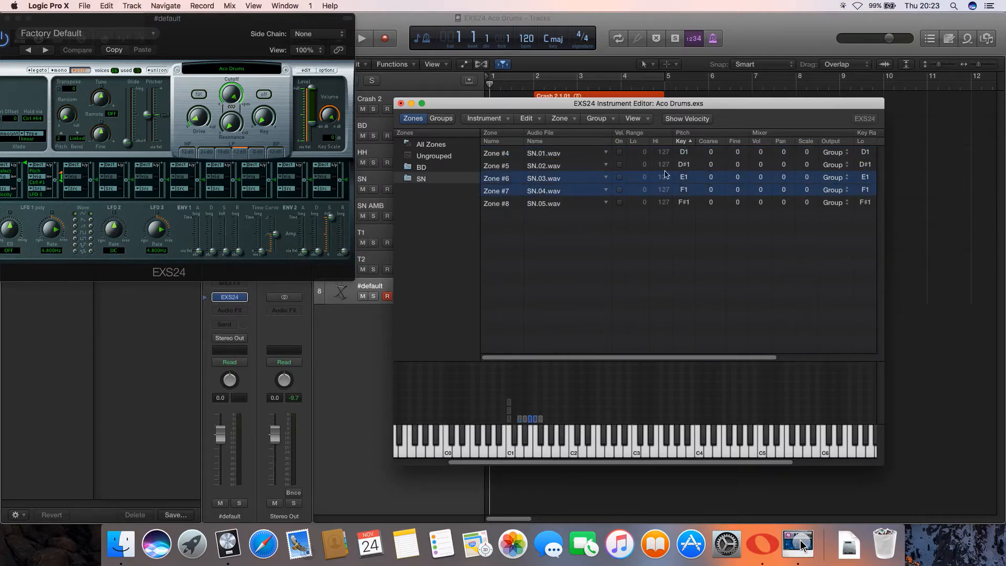
drag(596, 153, 591, 213)
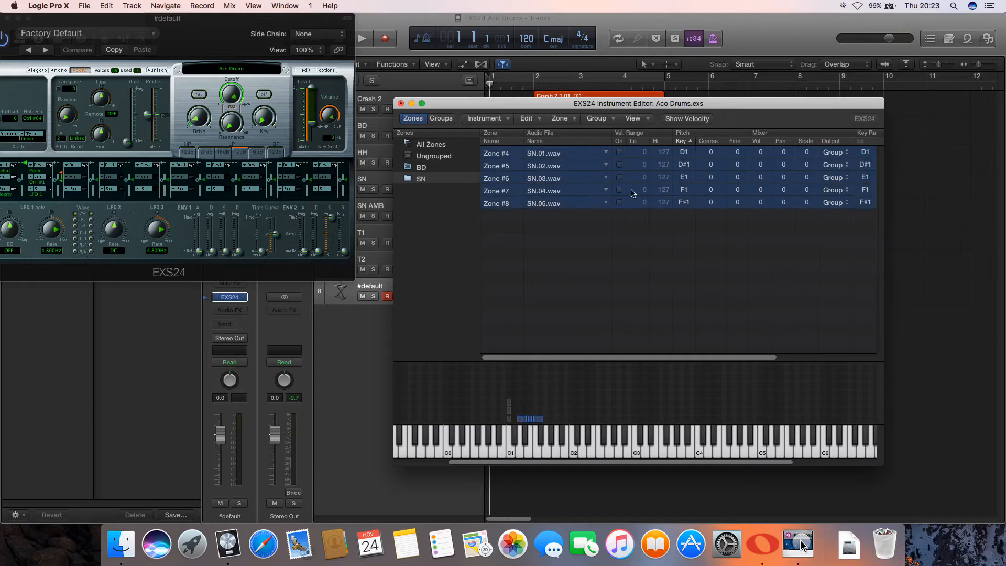
click(621, 152)
click(650, 223)
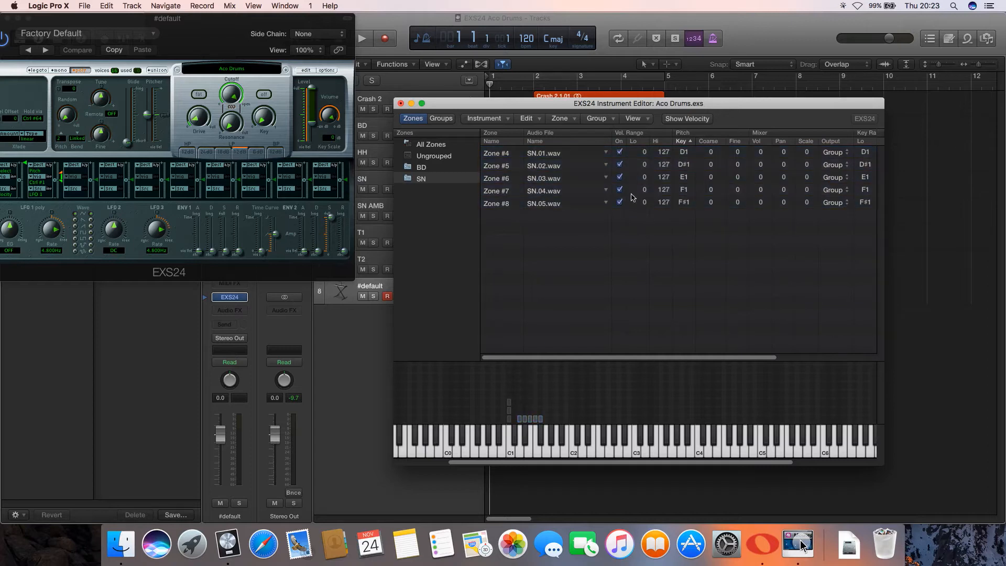
Step: Set the upper velocity limit of SN.03.wav to 55 and the velocity range of SN.04.wav to 55–65
drag(660, 179, 660, 184)
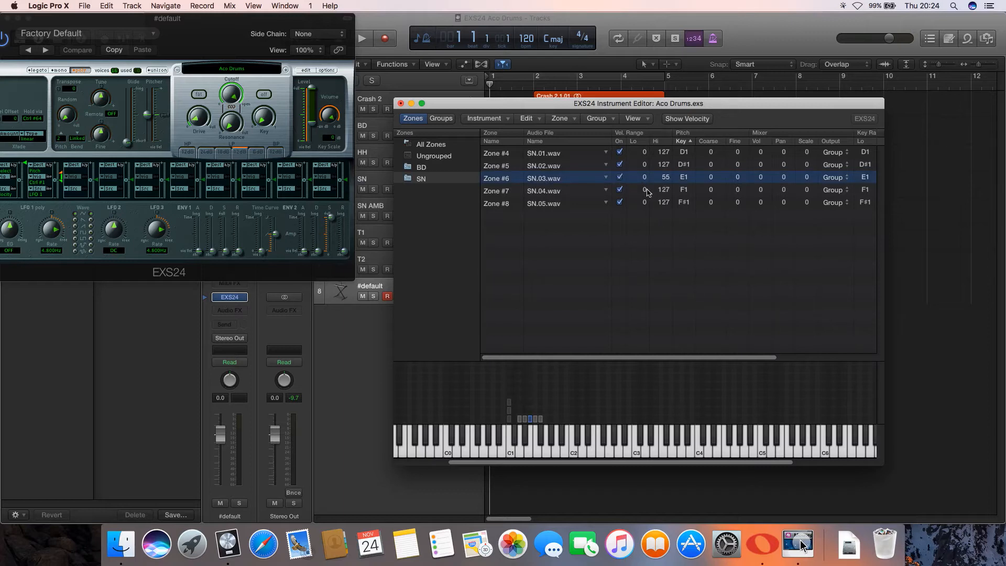
drag(647, 190, 644, 169)
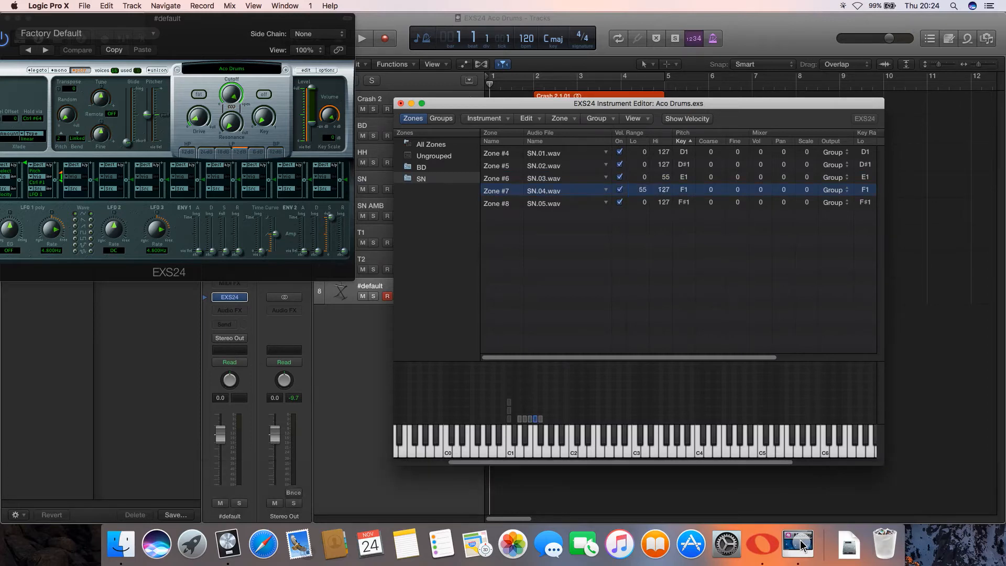
double_click(662, 189)
text(65)
key(Return)
Step: Set the velocity range of the SN.05.wav zone to 65–75
click(645, 202)
click(644, 202)
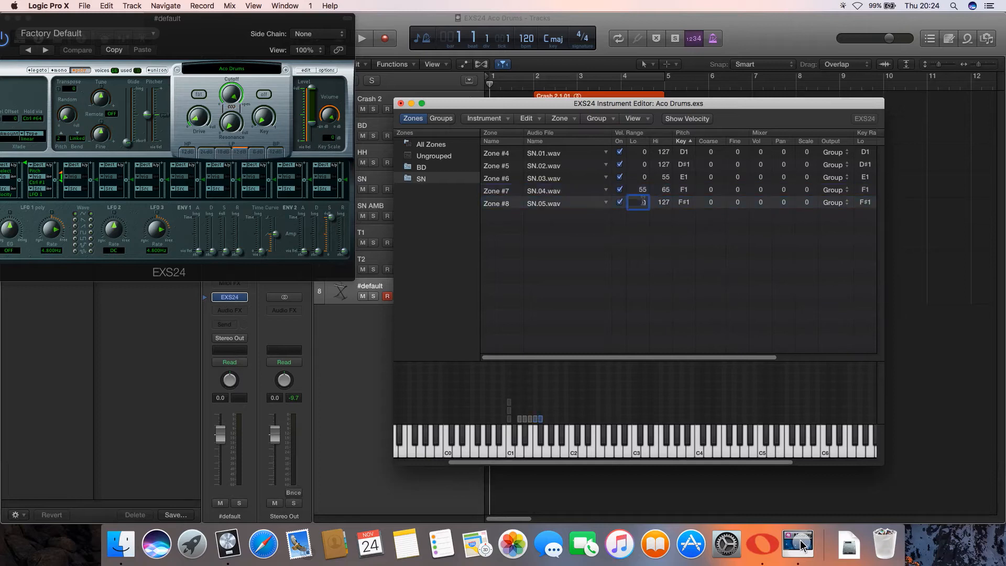
text(65)
click(663, 203)
text(75)
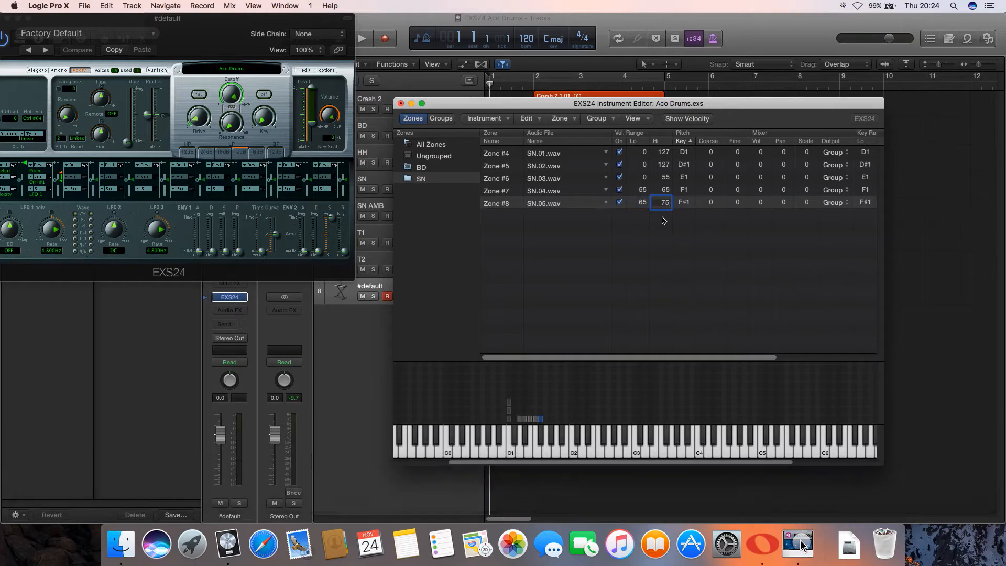
key(Return)
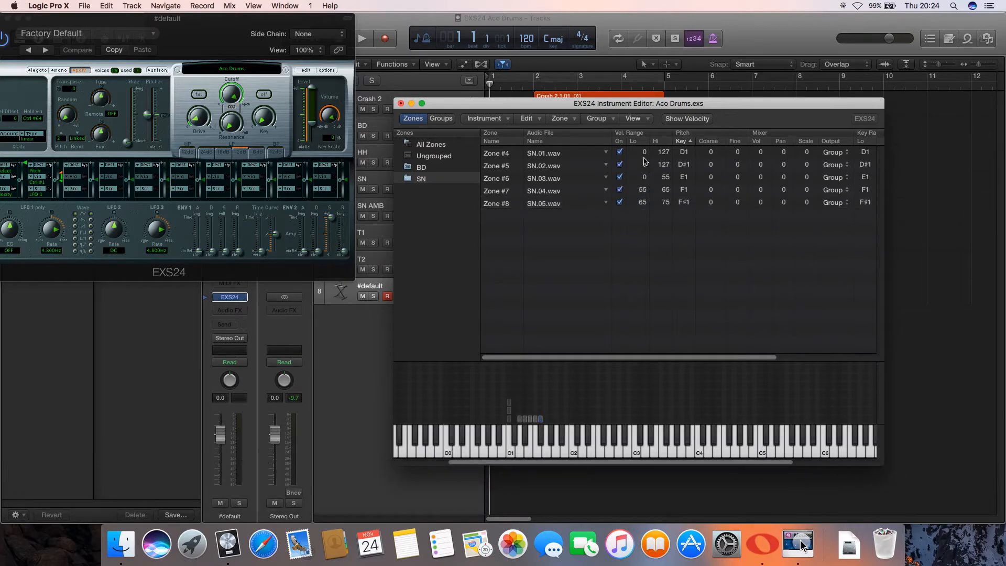
Step: Set the velocity range of the SN.01.wav zone to 75–110
click(644, 153)
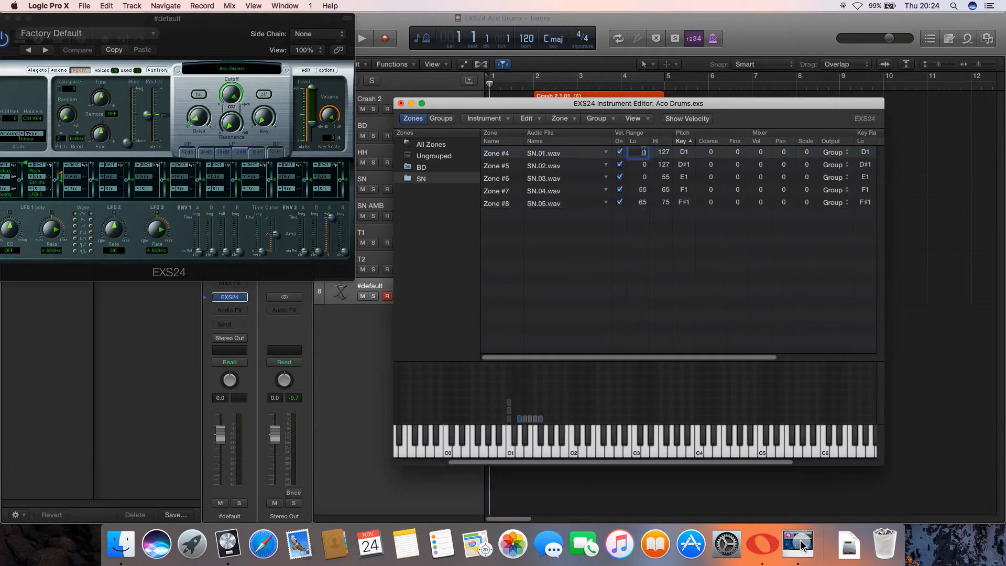
text(75)
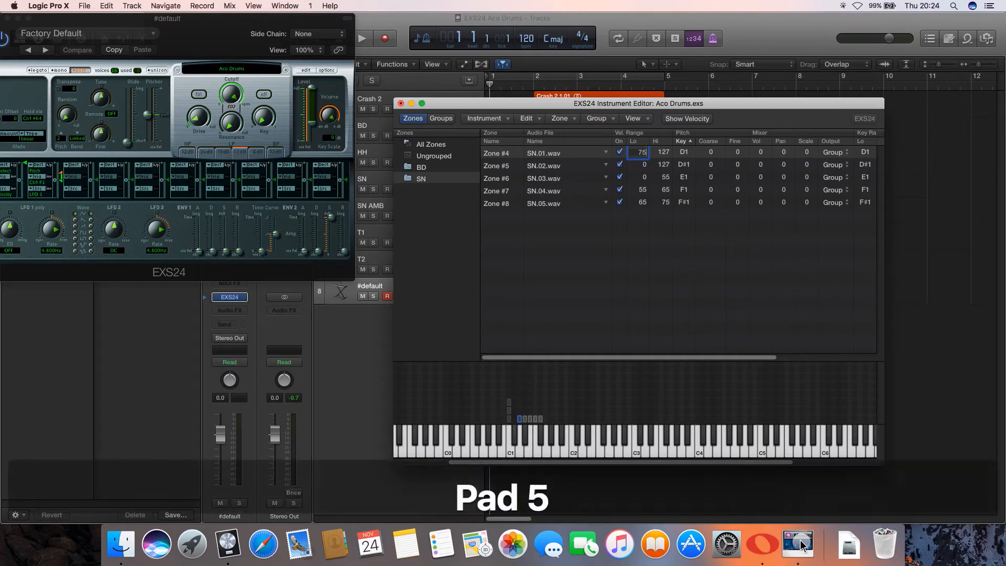
click(662, 152)
text(110)
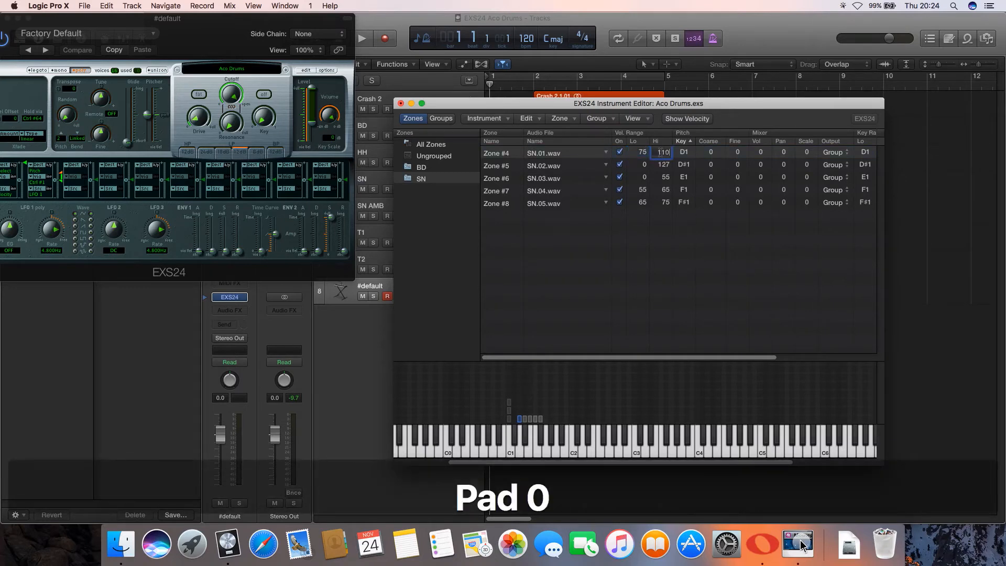
key(Tab)
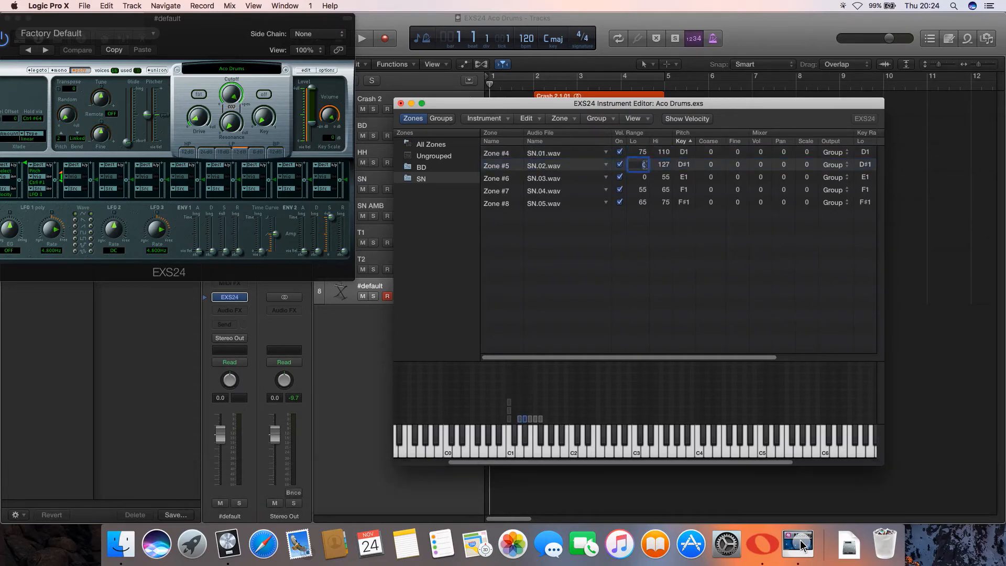
Step: Set the lower velocity limit of the SN.02.wav zone to 110 and save the instrument
text(11)
click(661, 166)
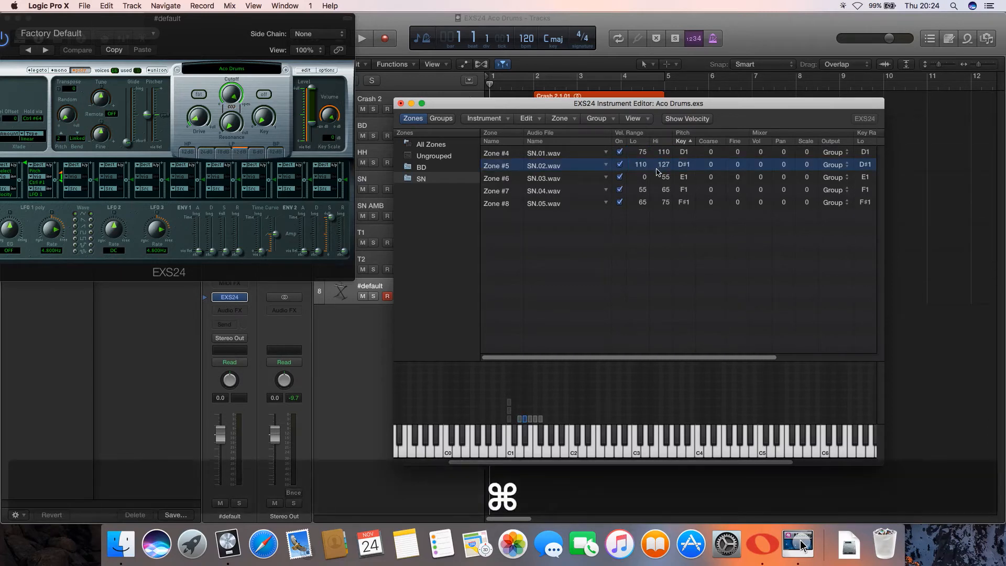
key(super+s)
click(605, 185)
Step: Set the low and high key range of all snare zones to D1 and save the instrument
scroll(653, 178, right, 5)
scroll(654, 179, right, 2)
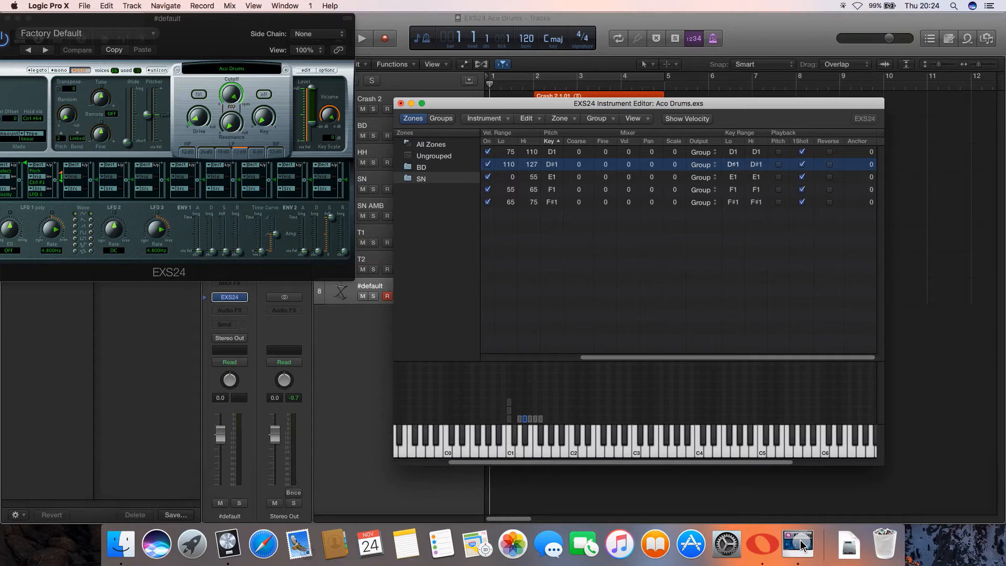
mouse_move(734, 164)
mouse_down()
mouse_move(752, 170)
mouse_move(735, 183)
mouse_move(754, 179)
mouse_move(736, 199)
mouse_move(736, 187)
mouse_move(755, 185)
mouse_move(738, 211)
mouse_move(757, 211)
mouse_move(757, 190)
mouse_move(756, 209)
mouse_up()
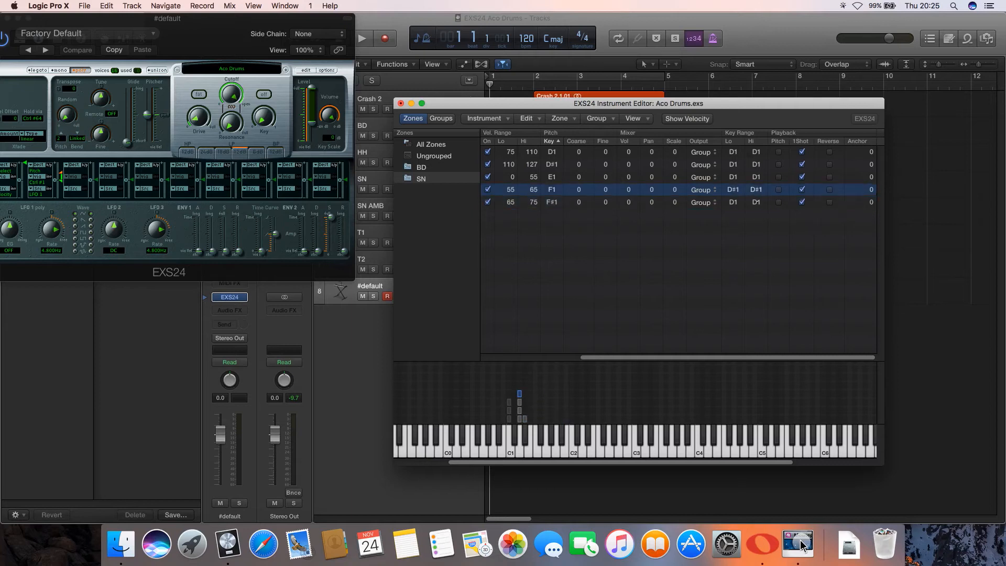
click(740, 224)
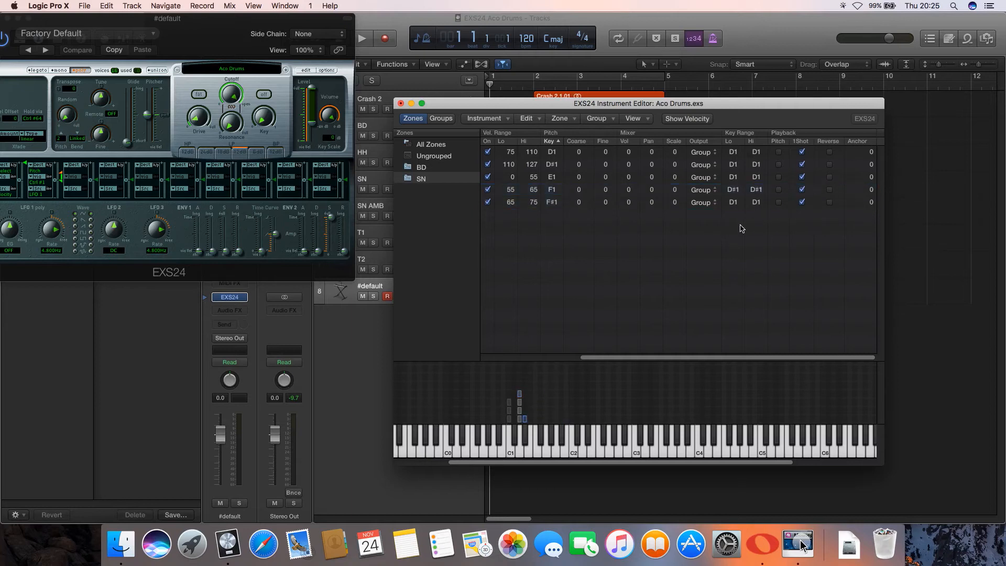
click(752, 189)
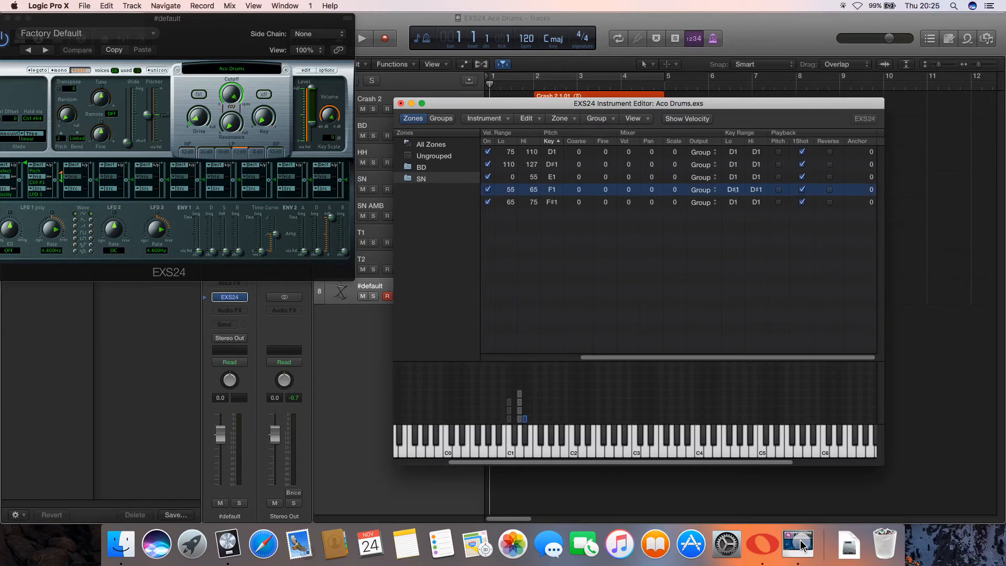
drag(733, 191, 756, 192)
key(super+s)
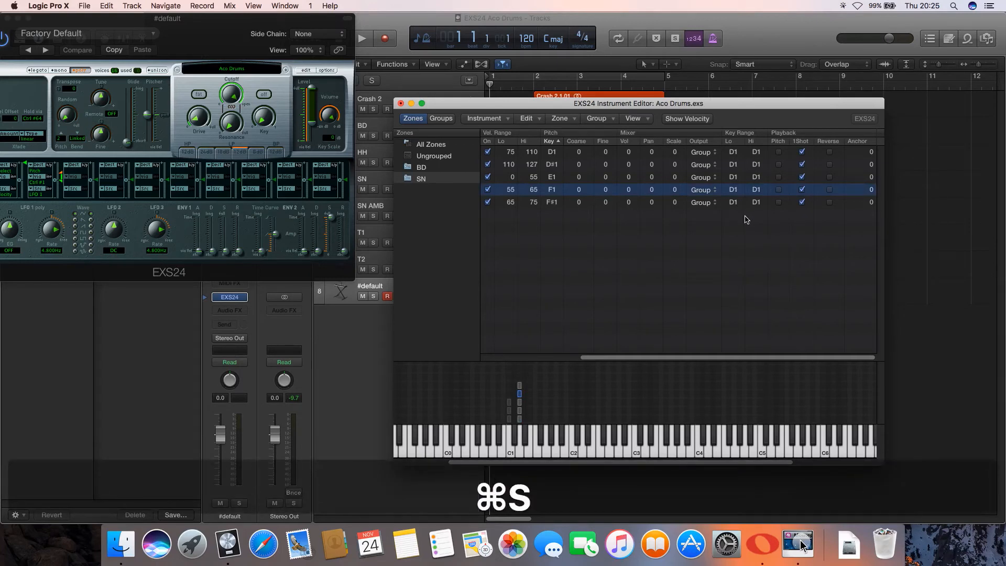
Step: Move the instrument editor aside and select the bass drum and snare zones together above the keyboard to review their mapping
click(593, 186)
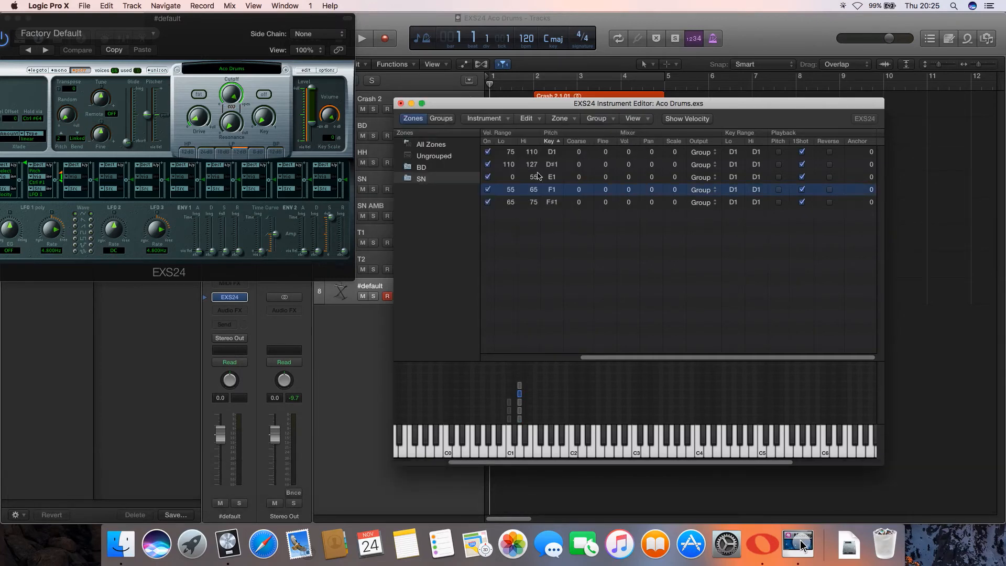
drag(439, 106, 568, 88)
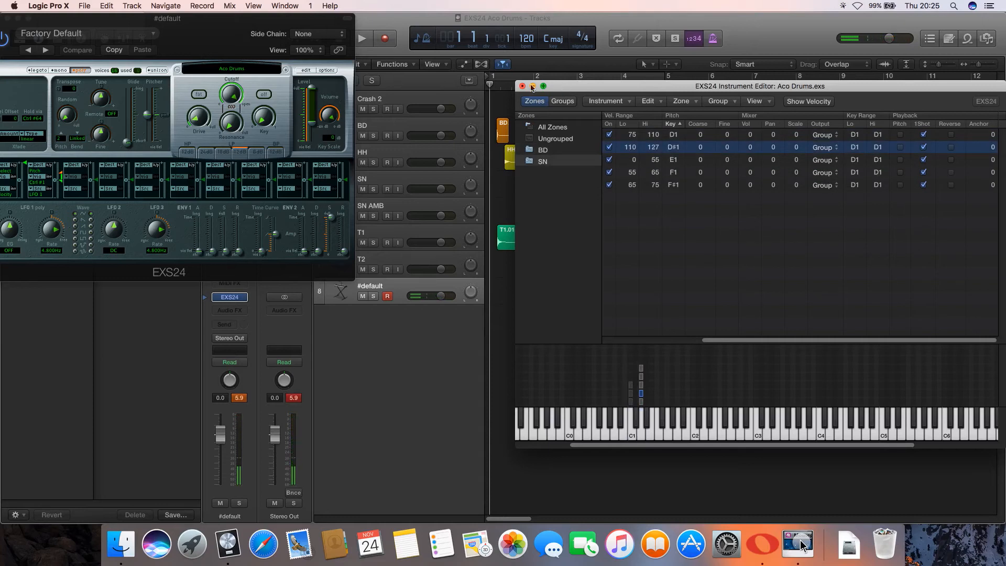
drag(561, 89, 194, 80)
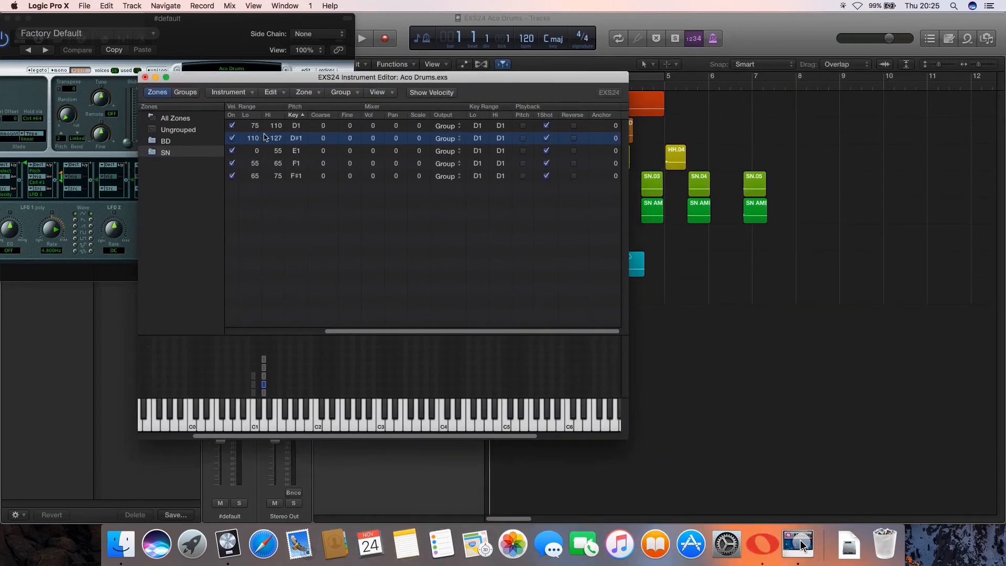
drag(248, 349, 278, 398)
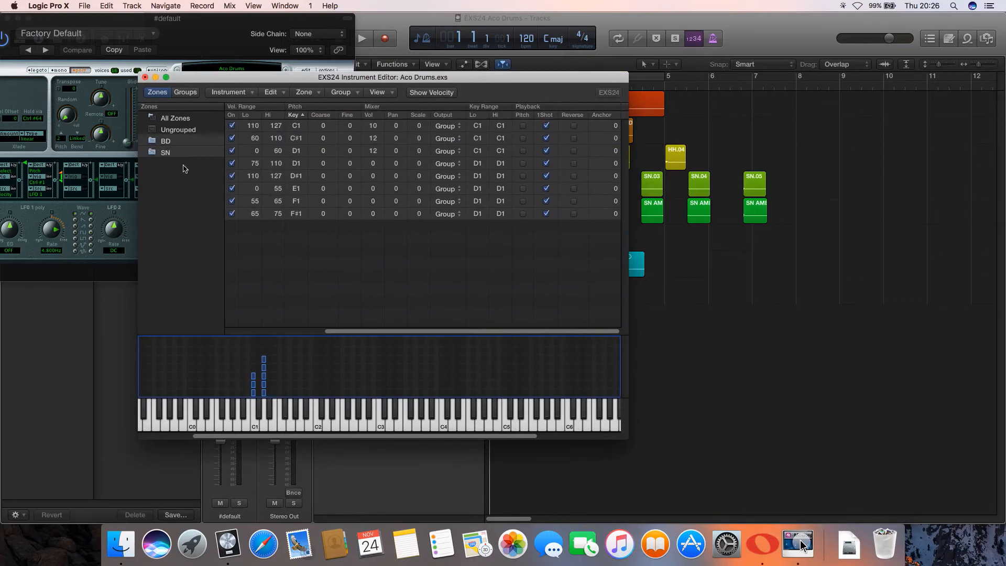
Step: Close the instrument editor, reposition the EXS24 window and find Aco Drums in the sampler's list of instruments
click(146, 78)
drag(208, 53, 411, 155)
click(433, 174)
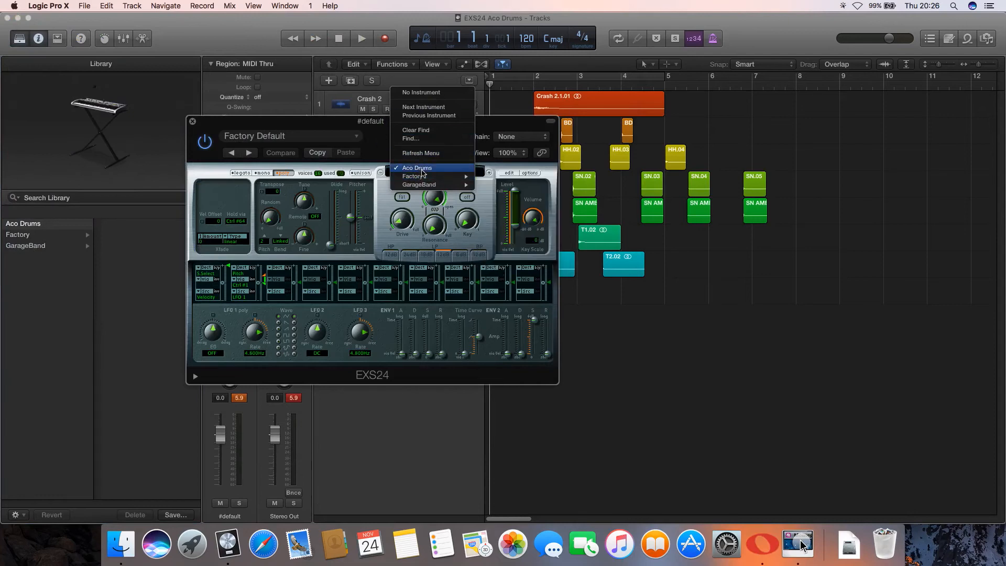
mouse_move(423, 177)
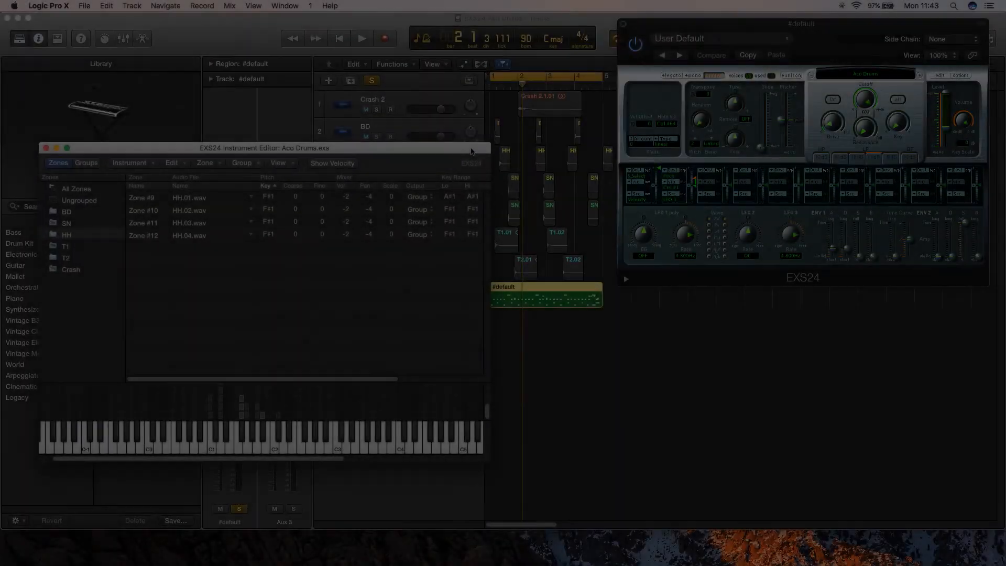
Step: Play the #default MIDI region briefly to audition the complete Aco Drums instrument, and stop playback
mouse_move(470, 152)
mouse_down()
mouse_move(462, 156)
mouse_move(473, 165)
mouse_up()
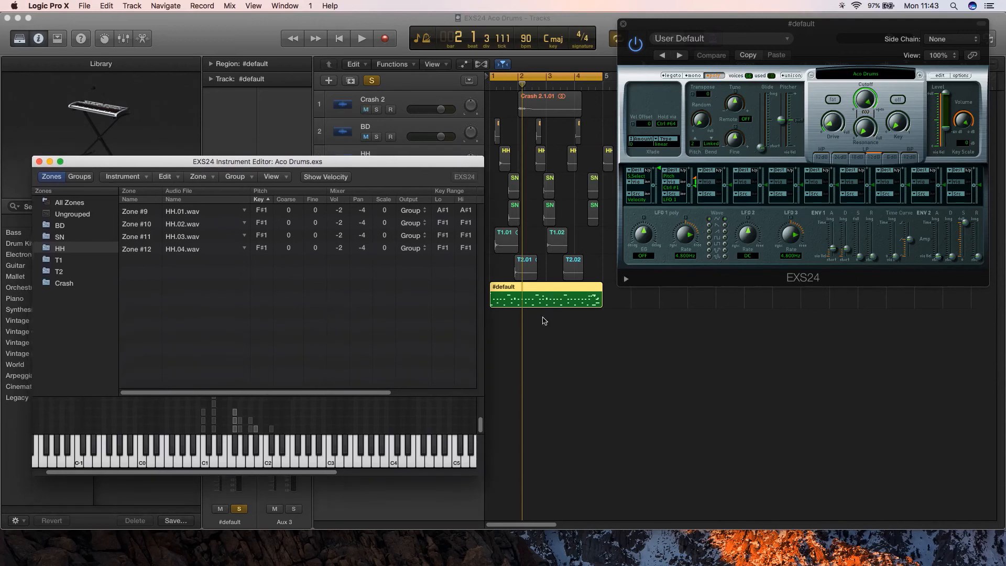
click(546, 300)
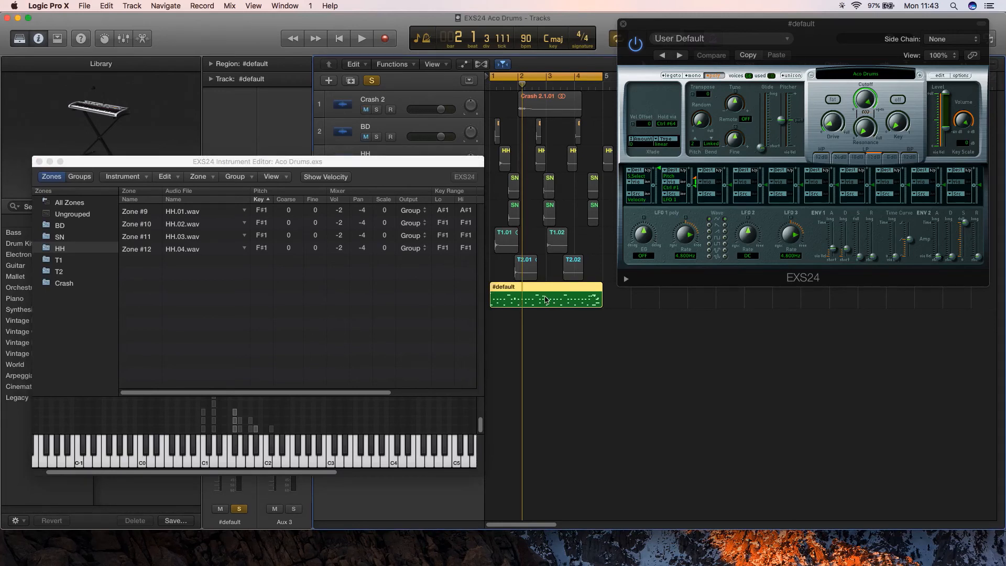
key(space)
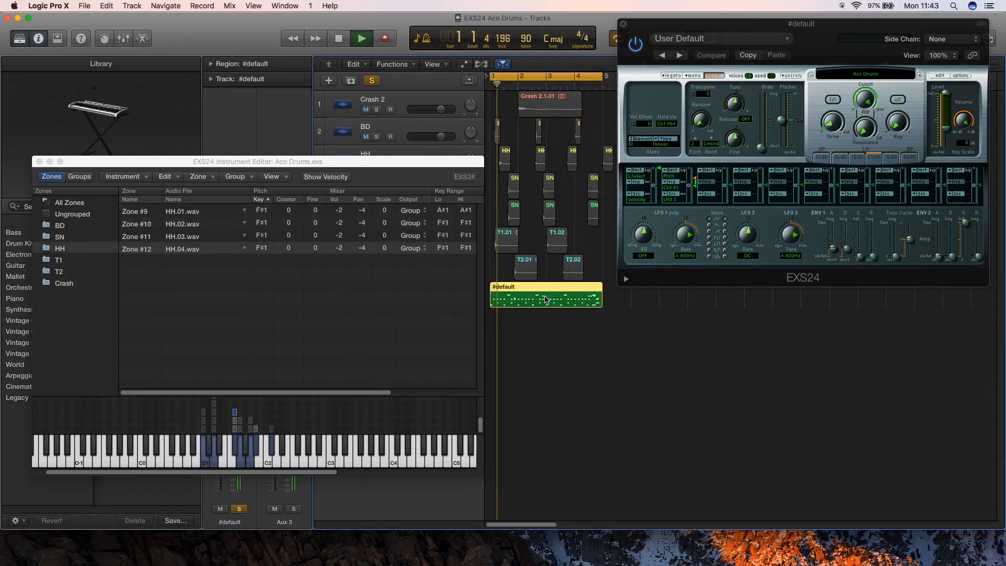
key(space)
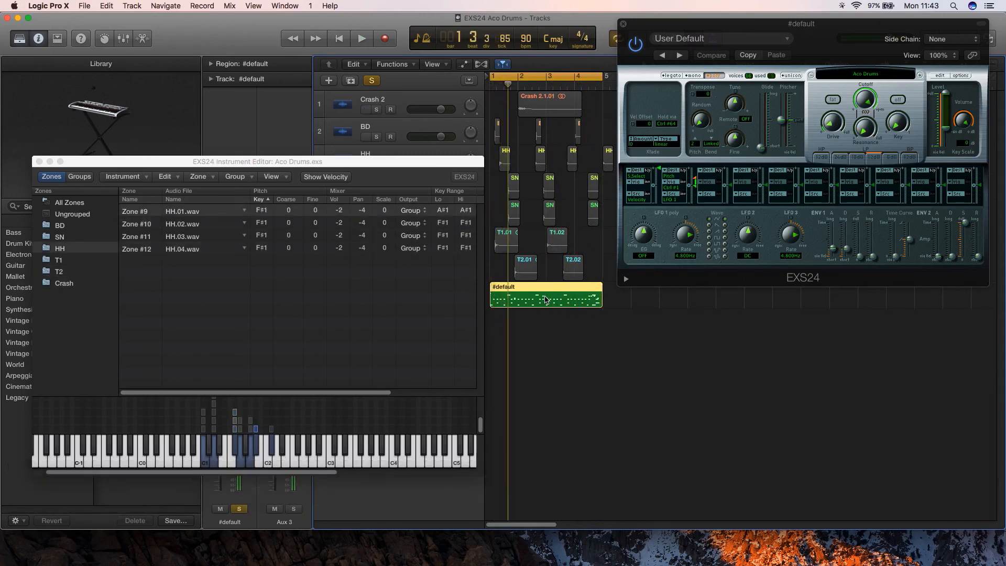